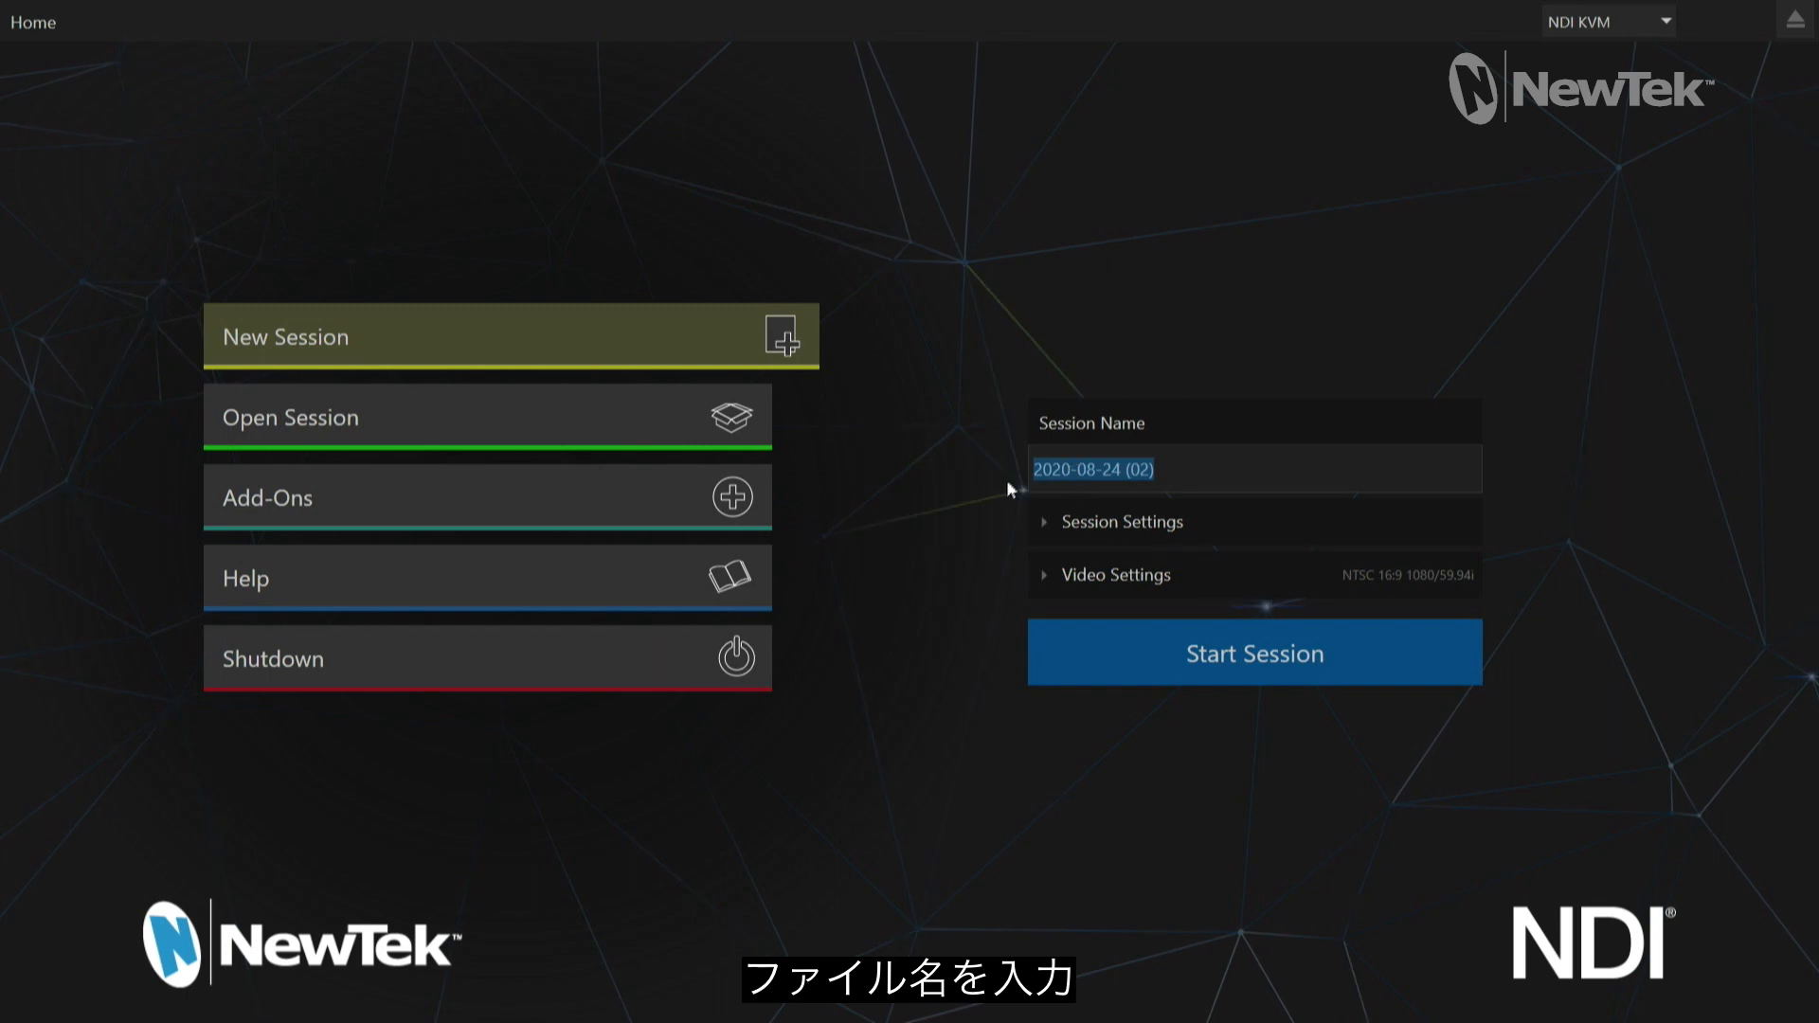
Create a session named Vertical Video Test with the vertical 9:16 aspect, start it and launch its live production.
text(Vertical)
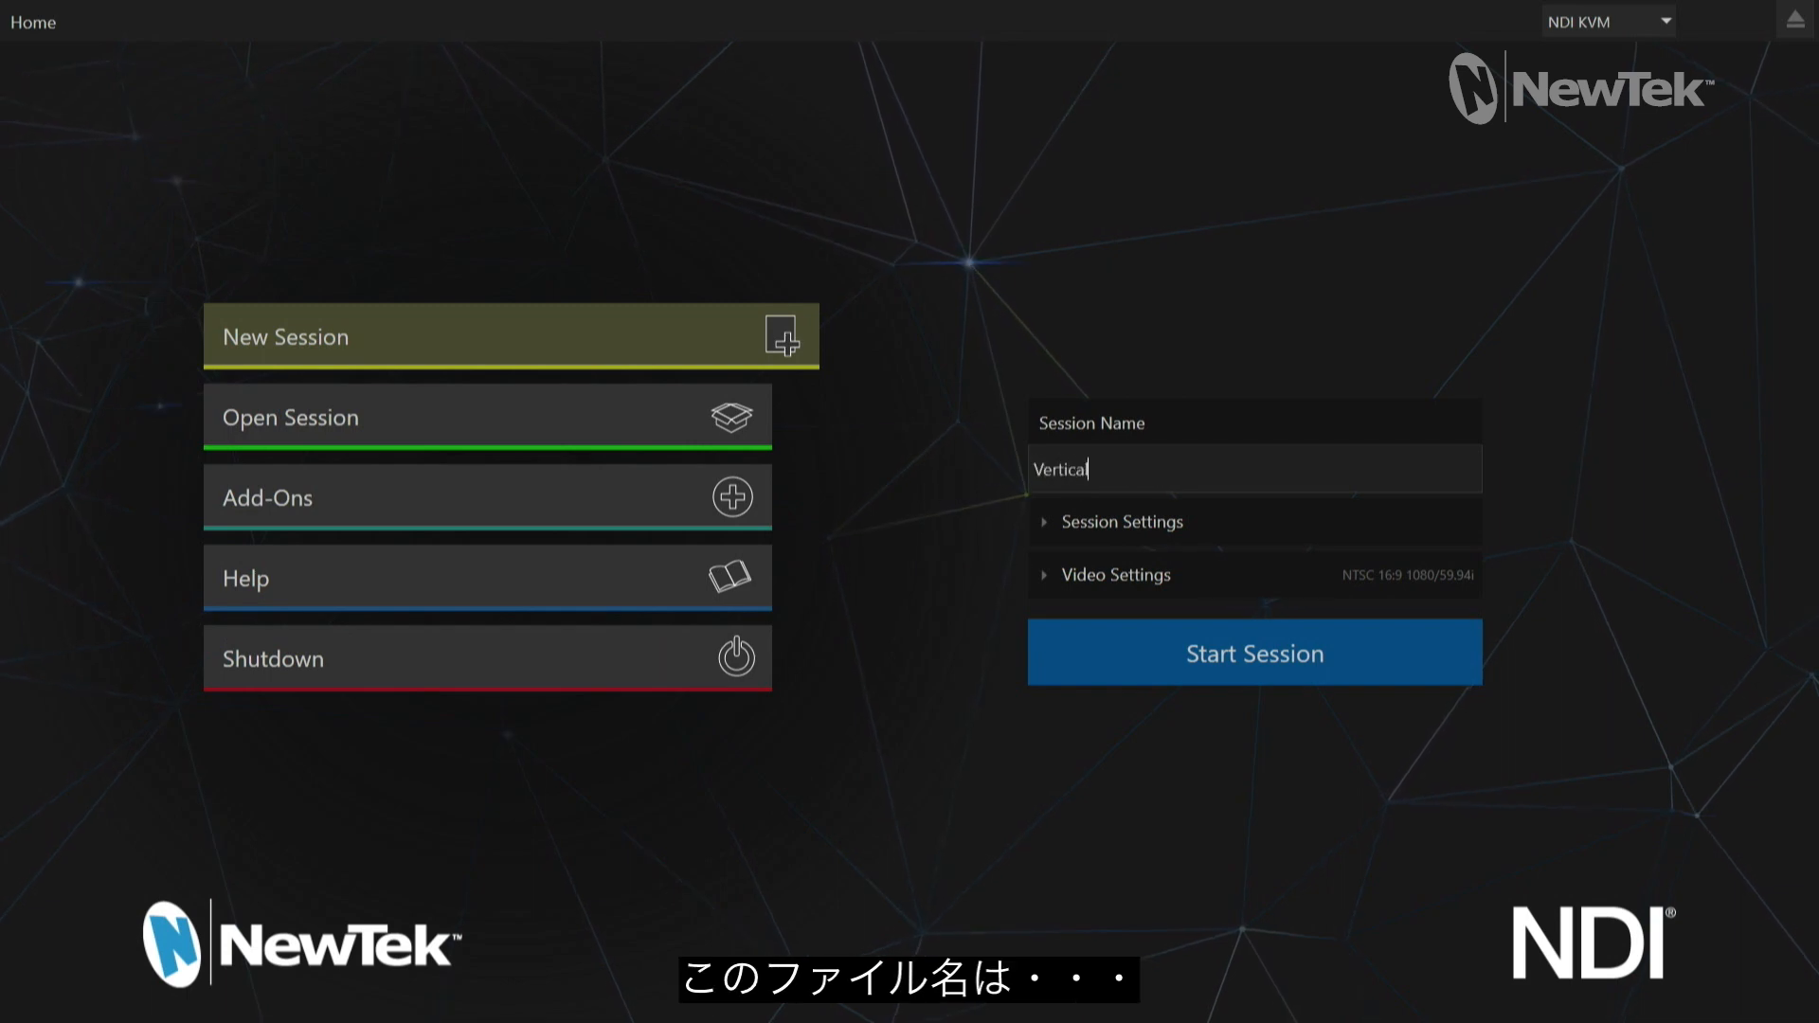
text( Video Test)
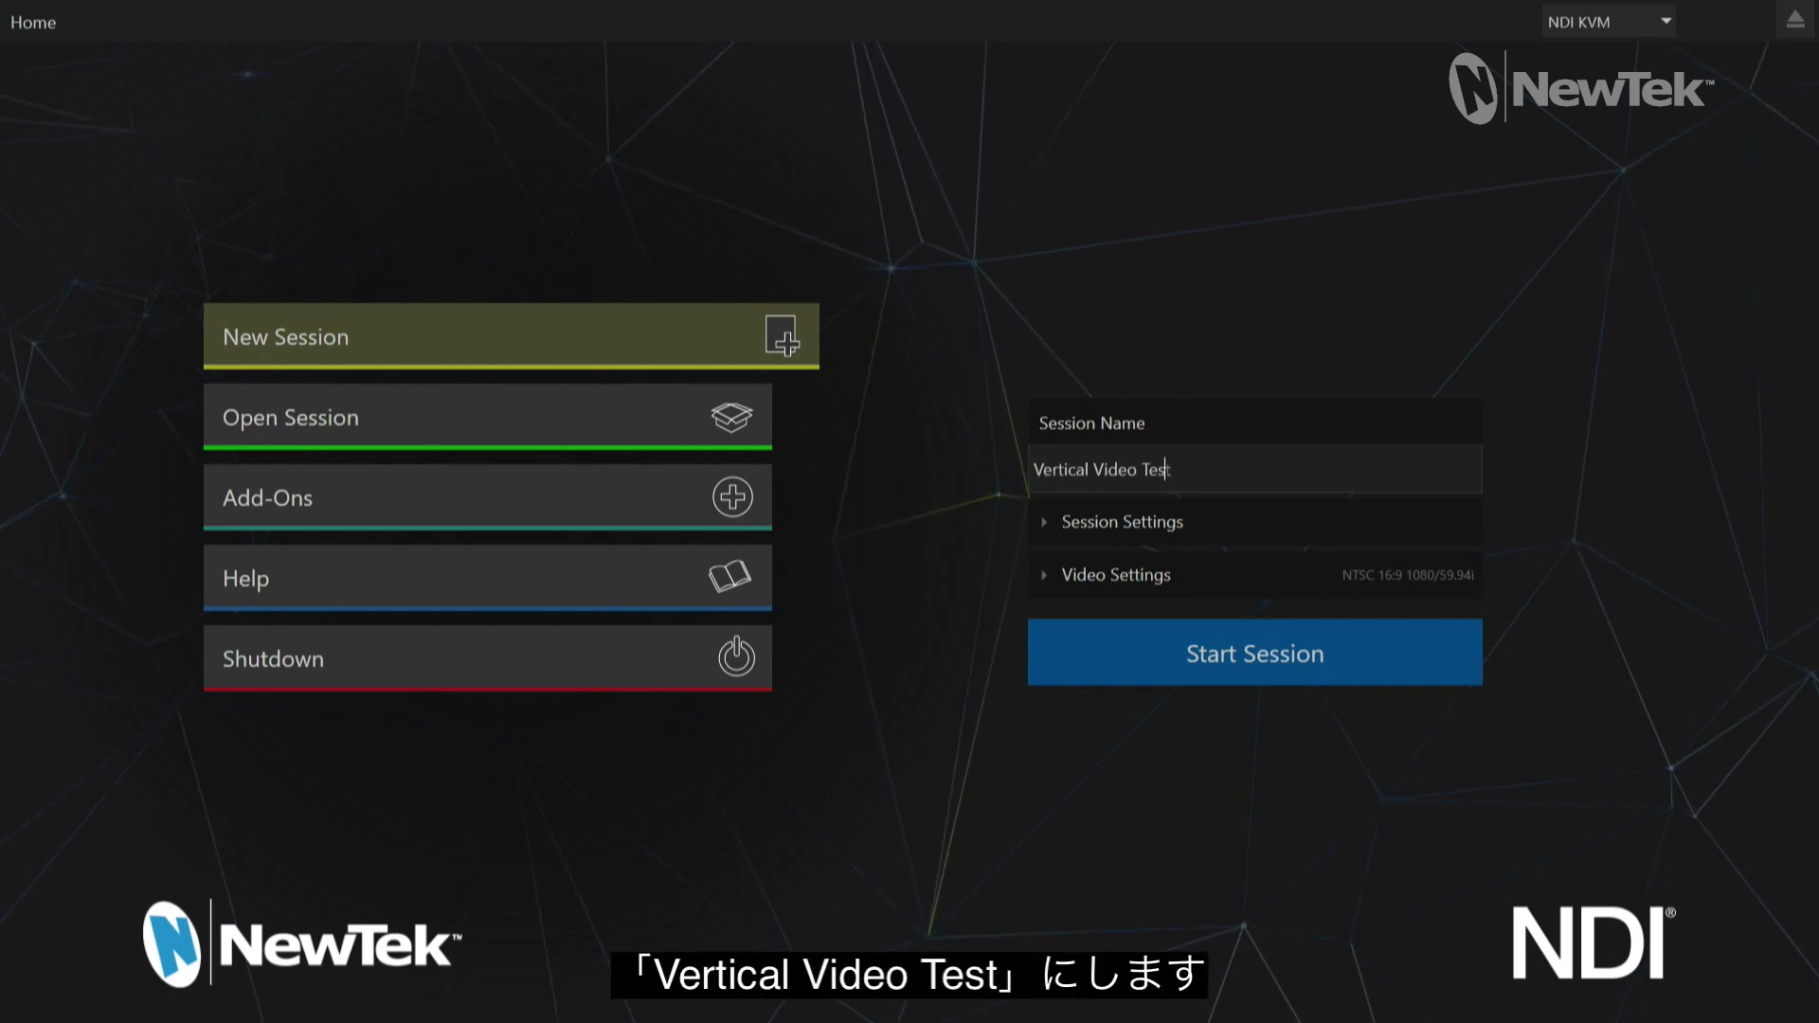
click(1044, 576)
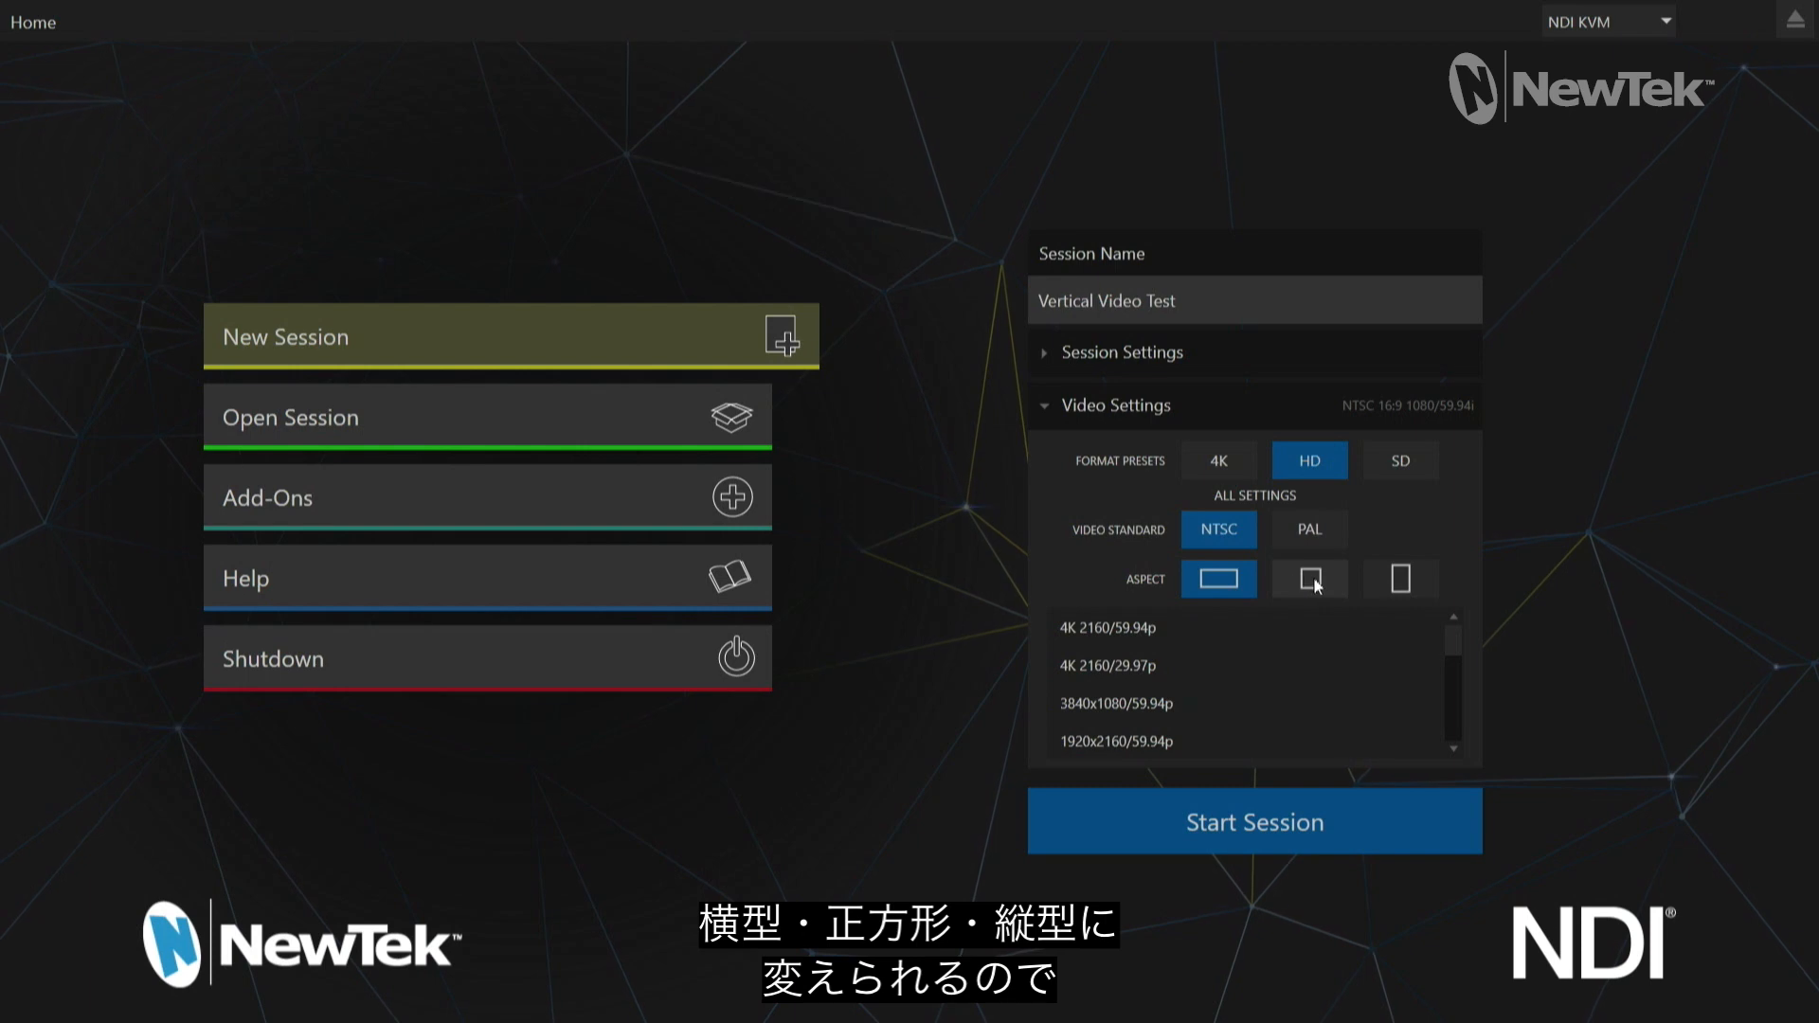
click(1406, 582)
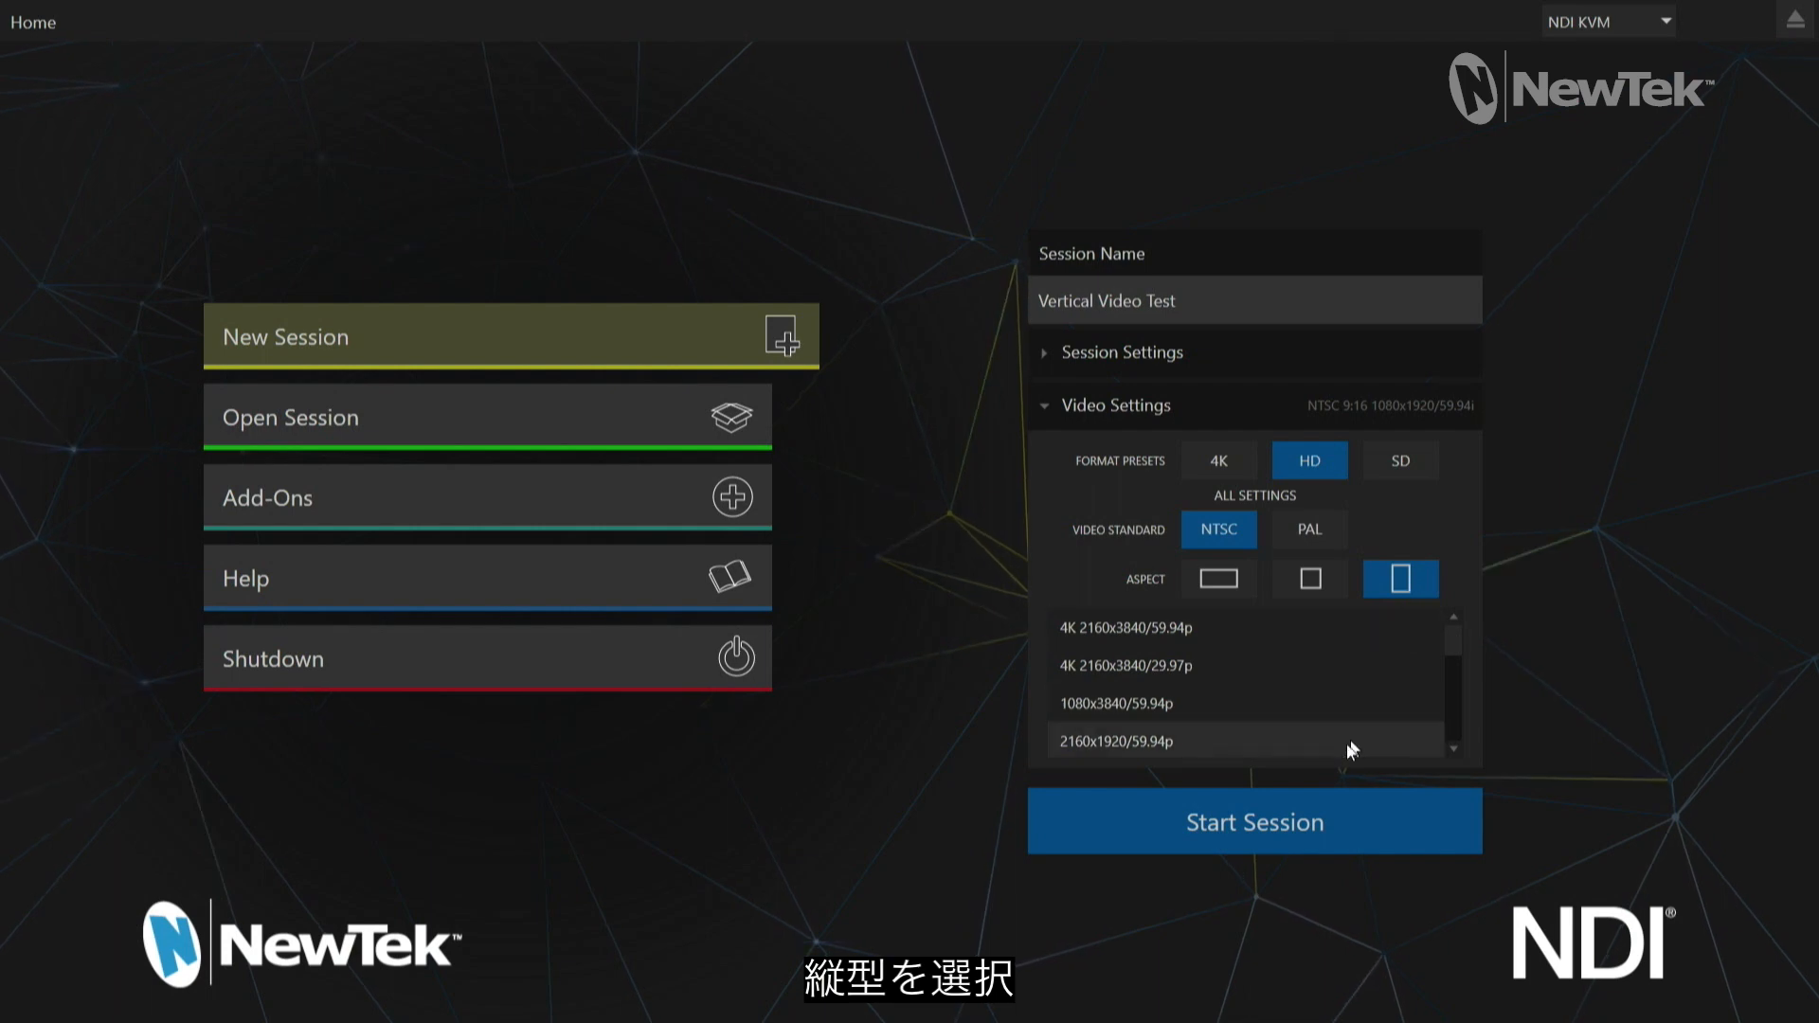
click(1289, 823)
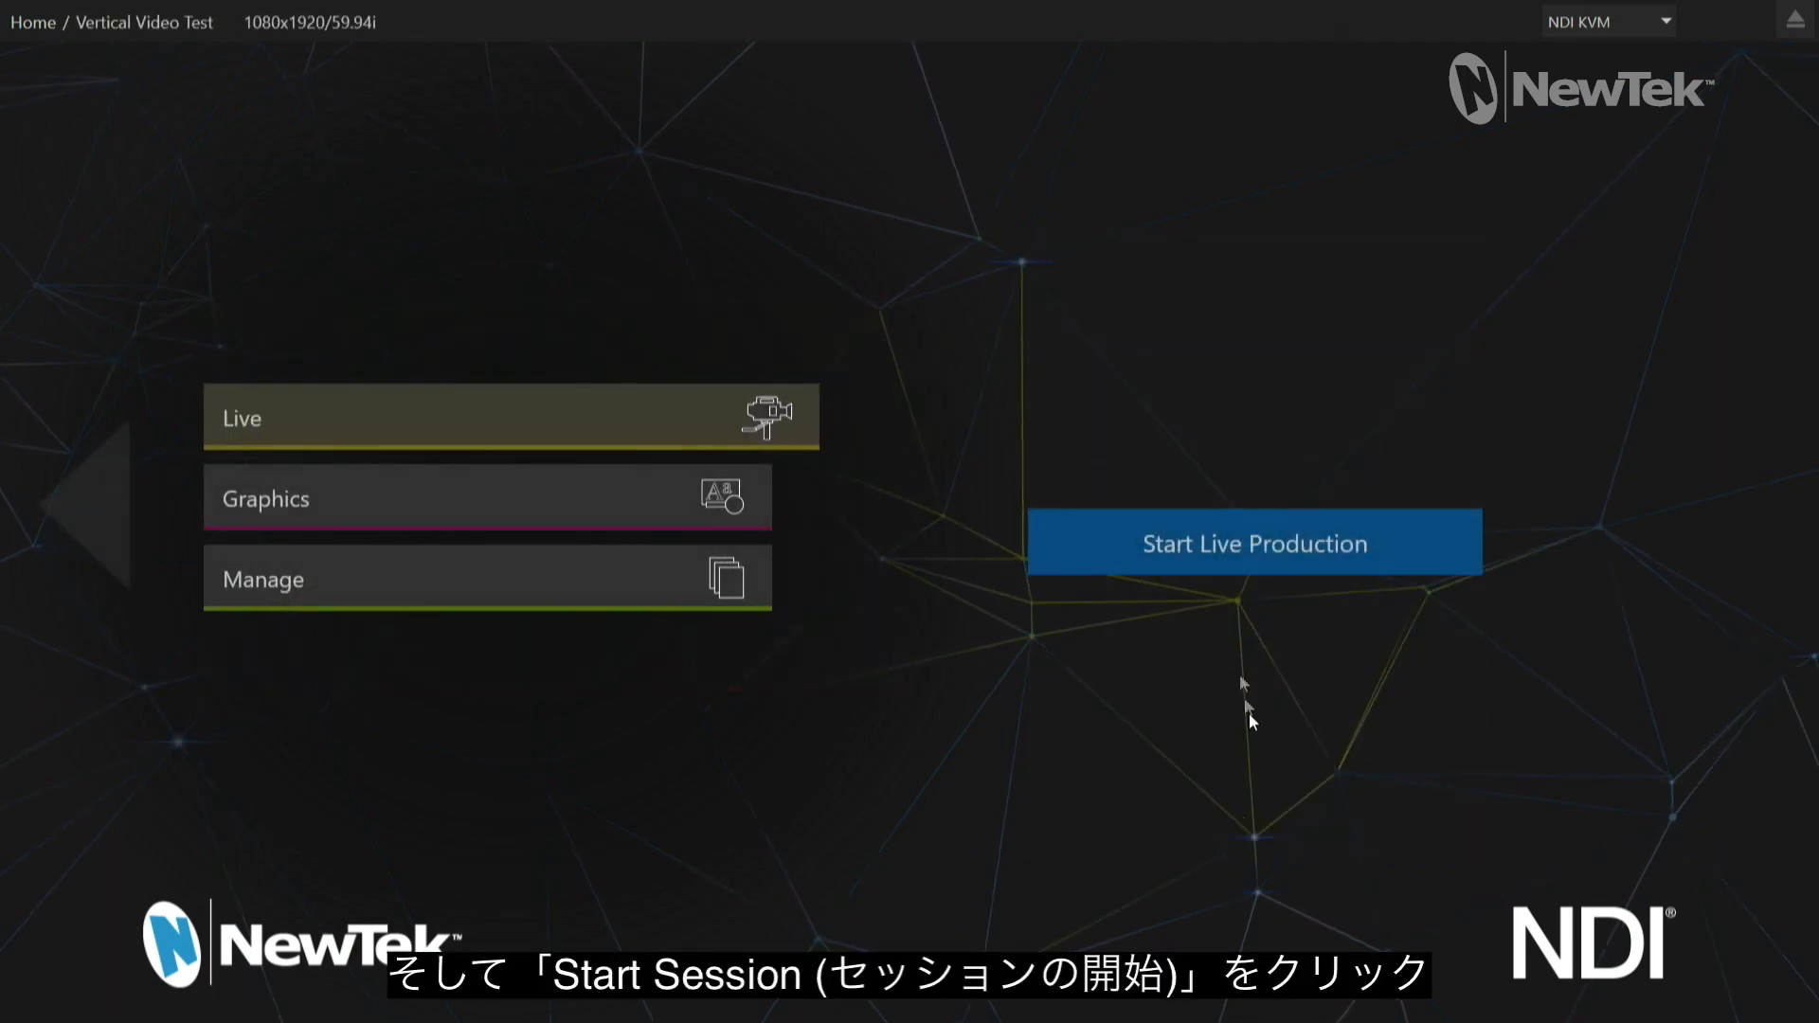
click(1255, 542)
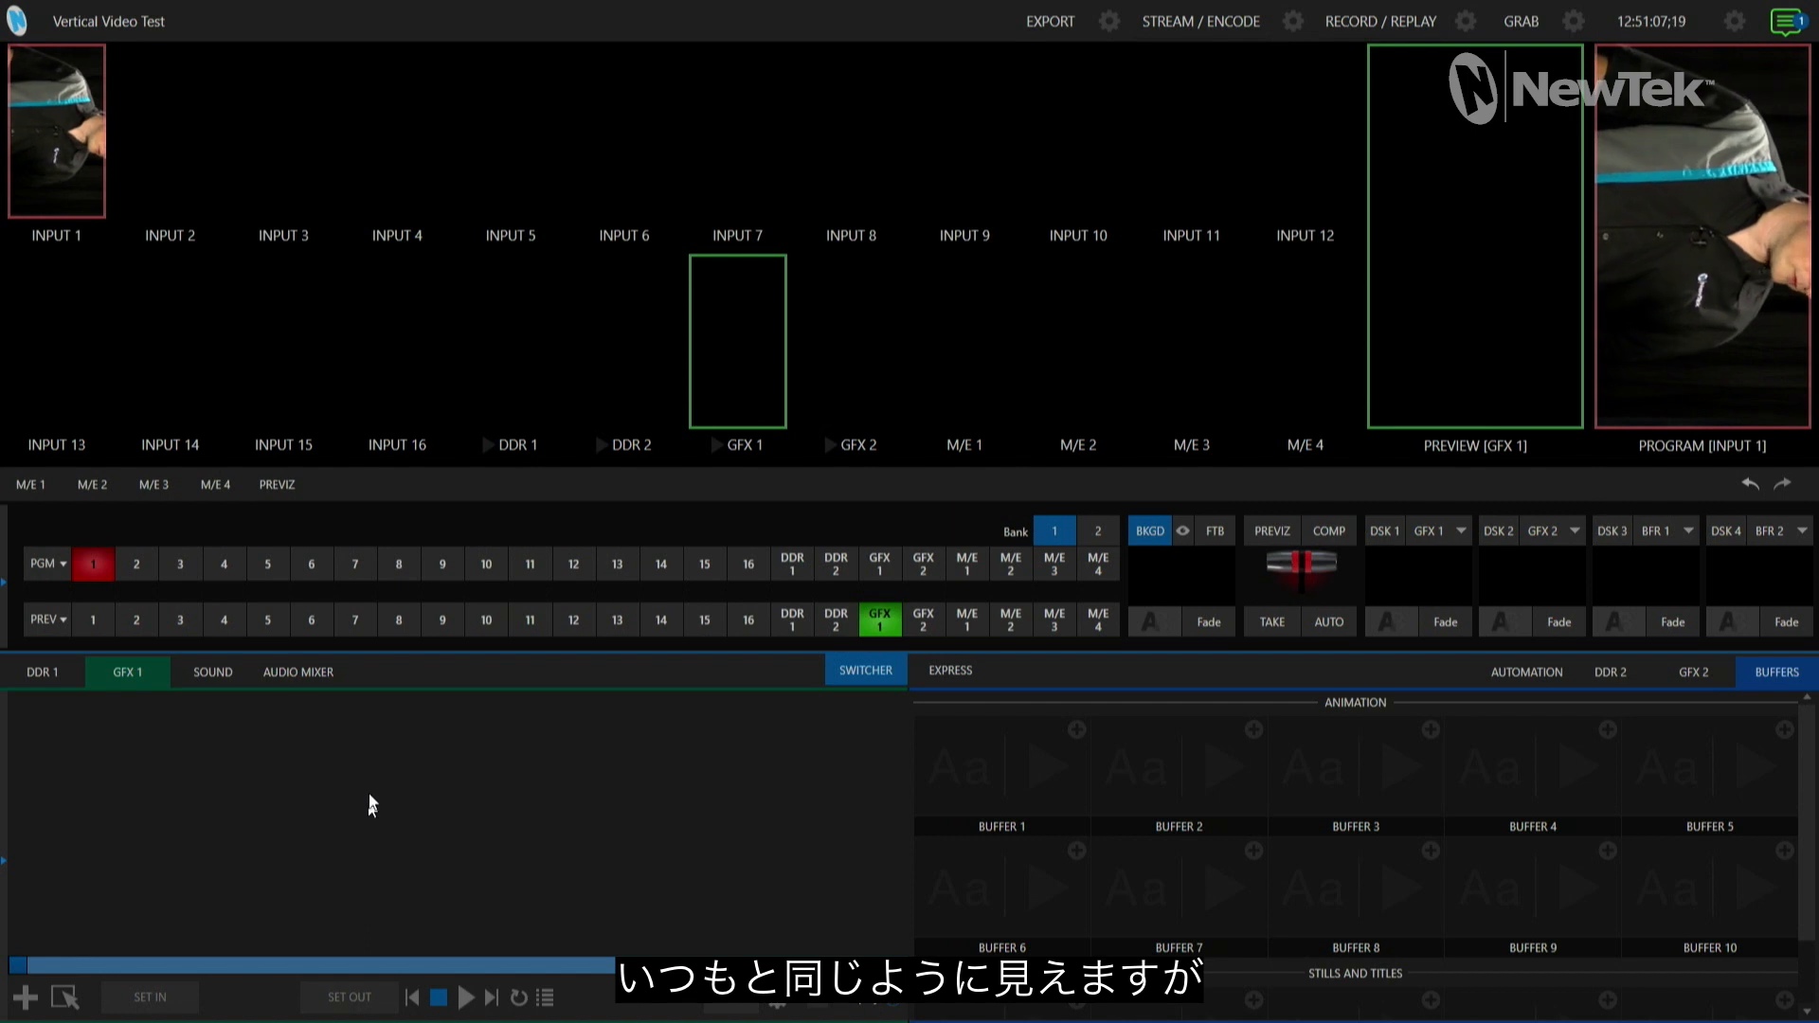
Set the rotation of Input 1's source to 270° and close its settings.
mouse_move(143, 203)
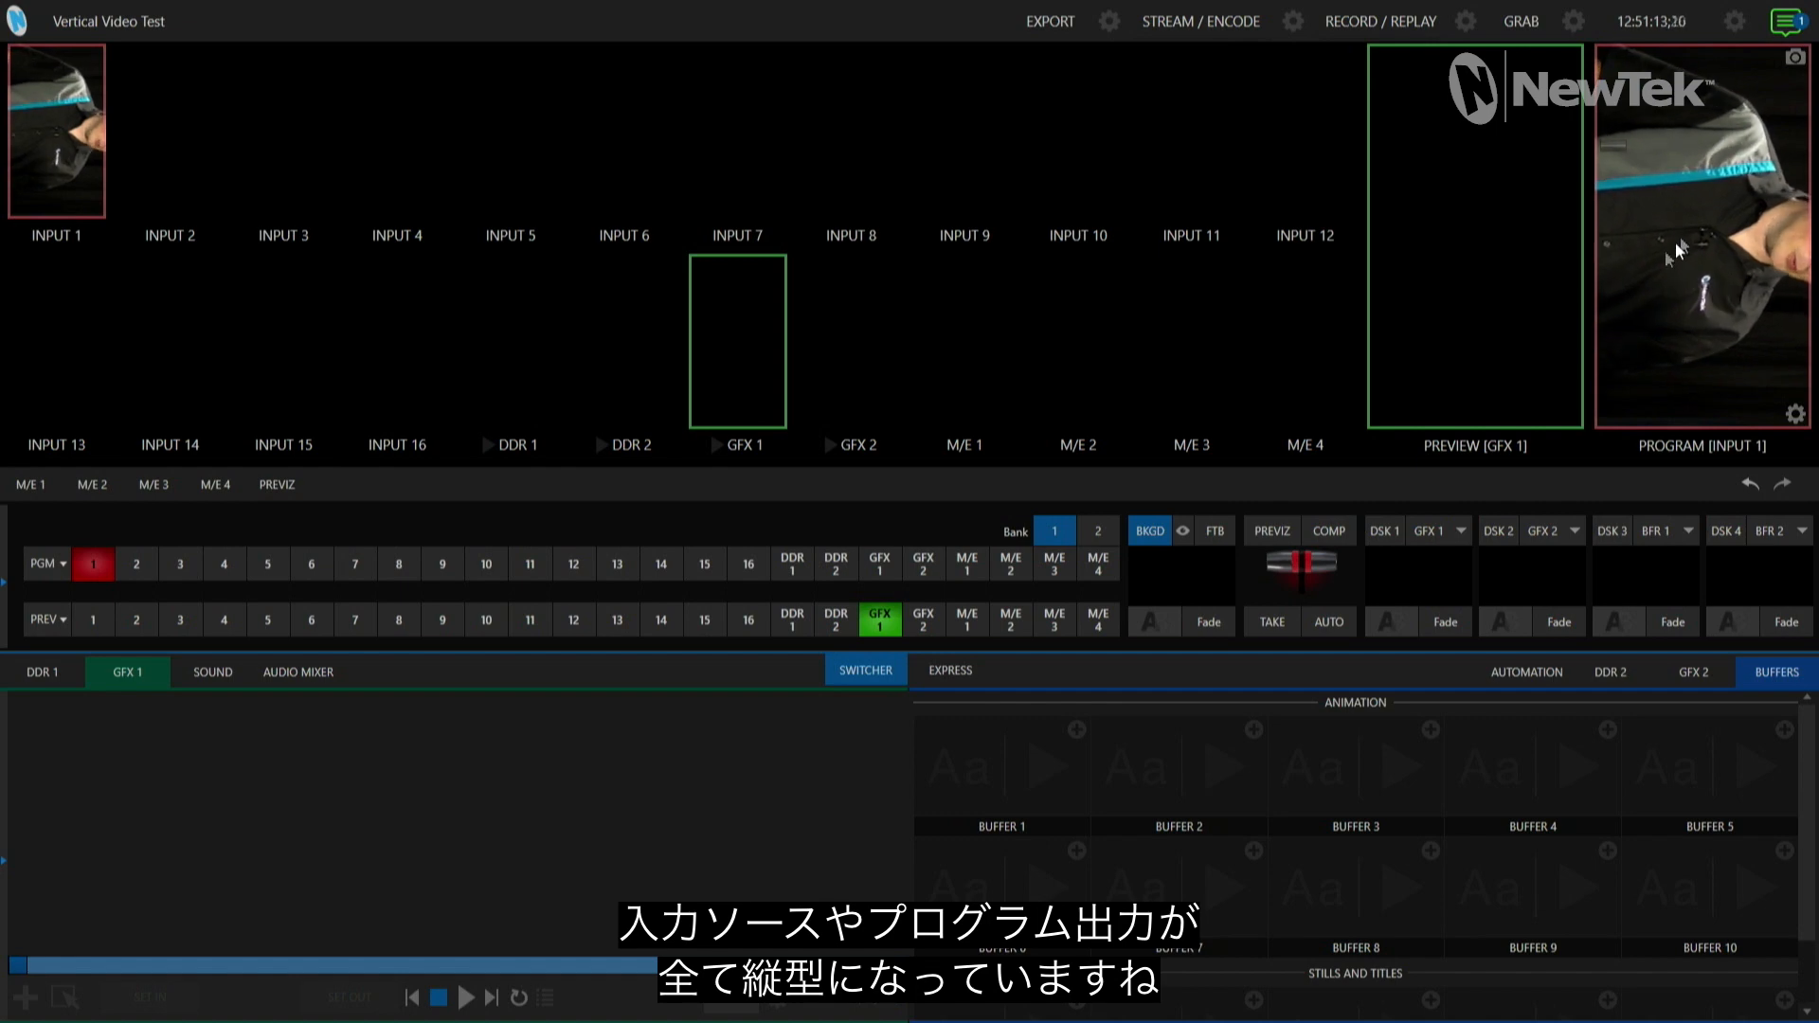
mouse_move(896, 392)
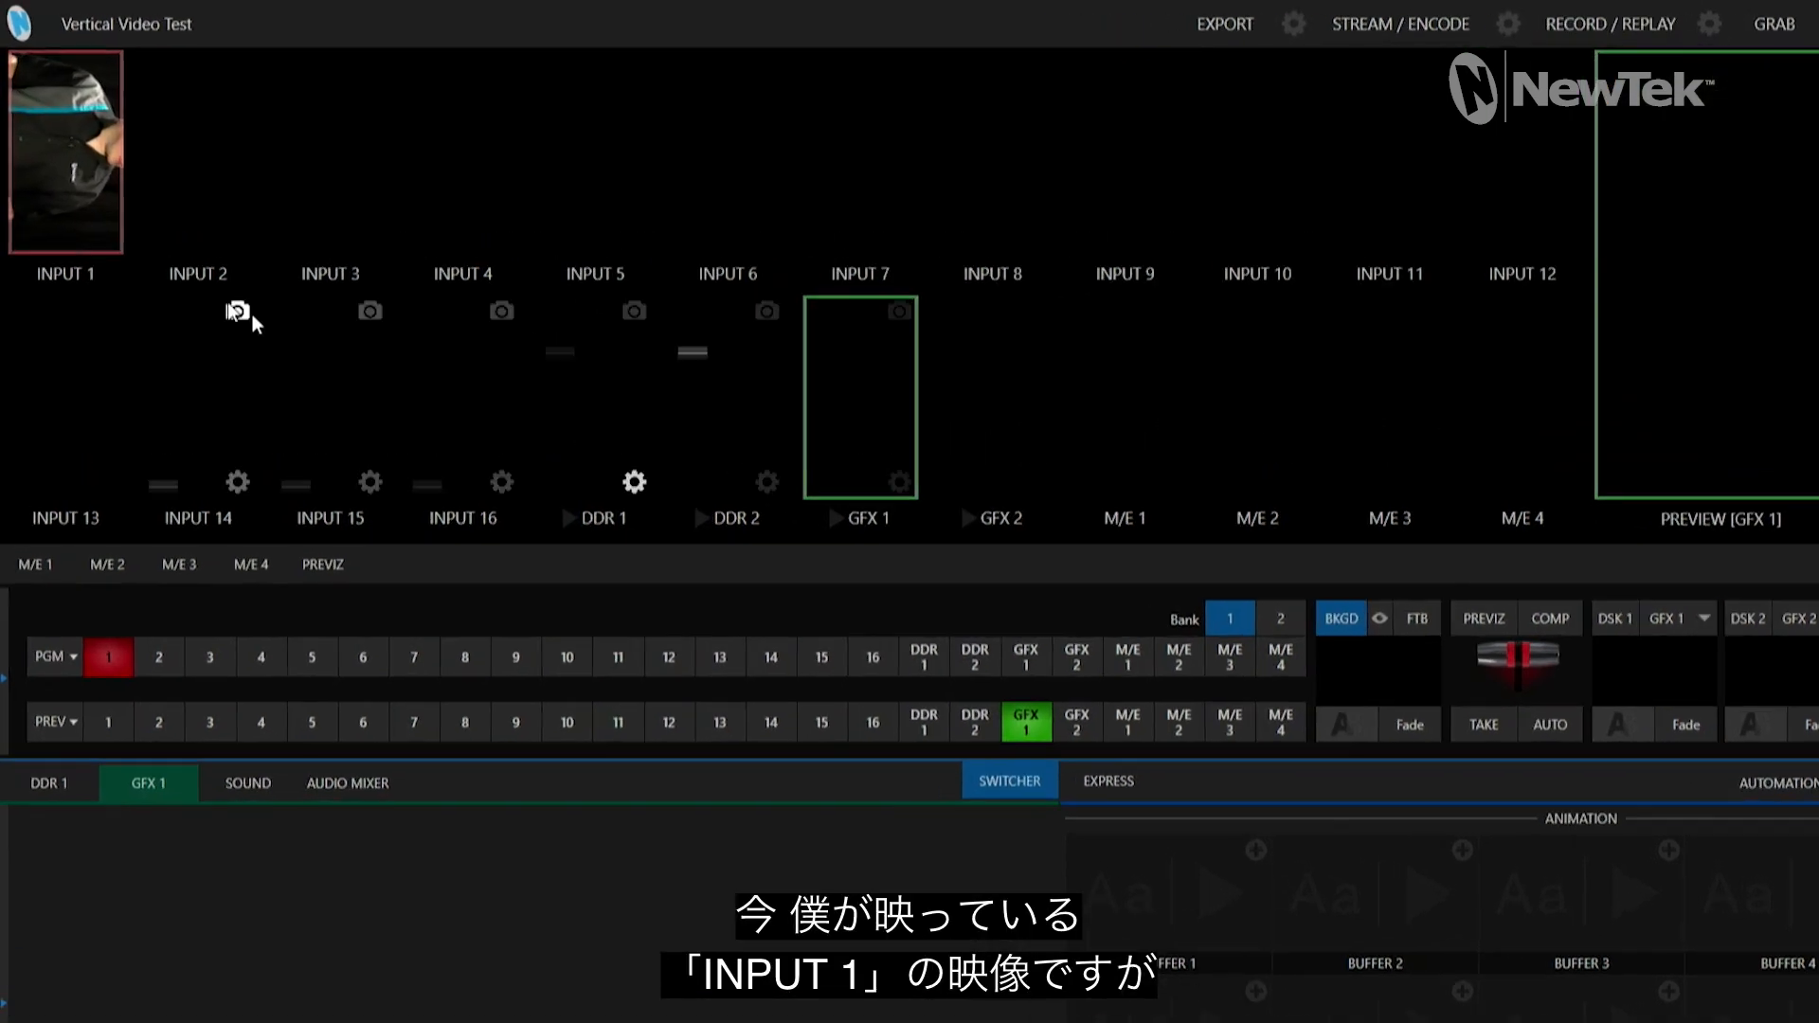
mouse_move(62, 153)
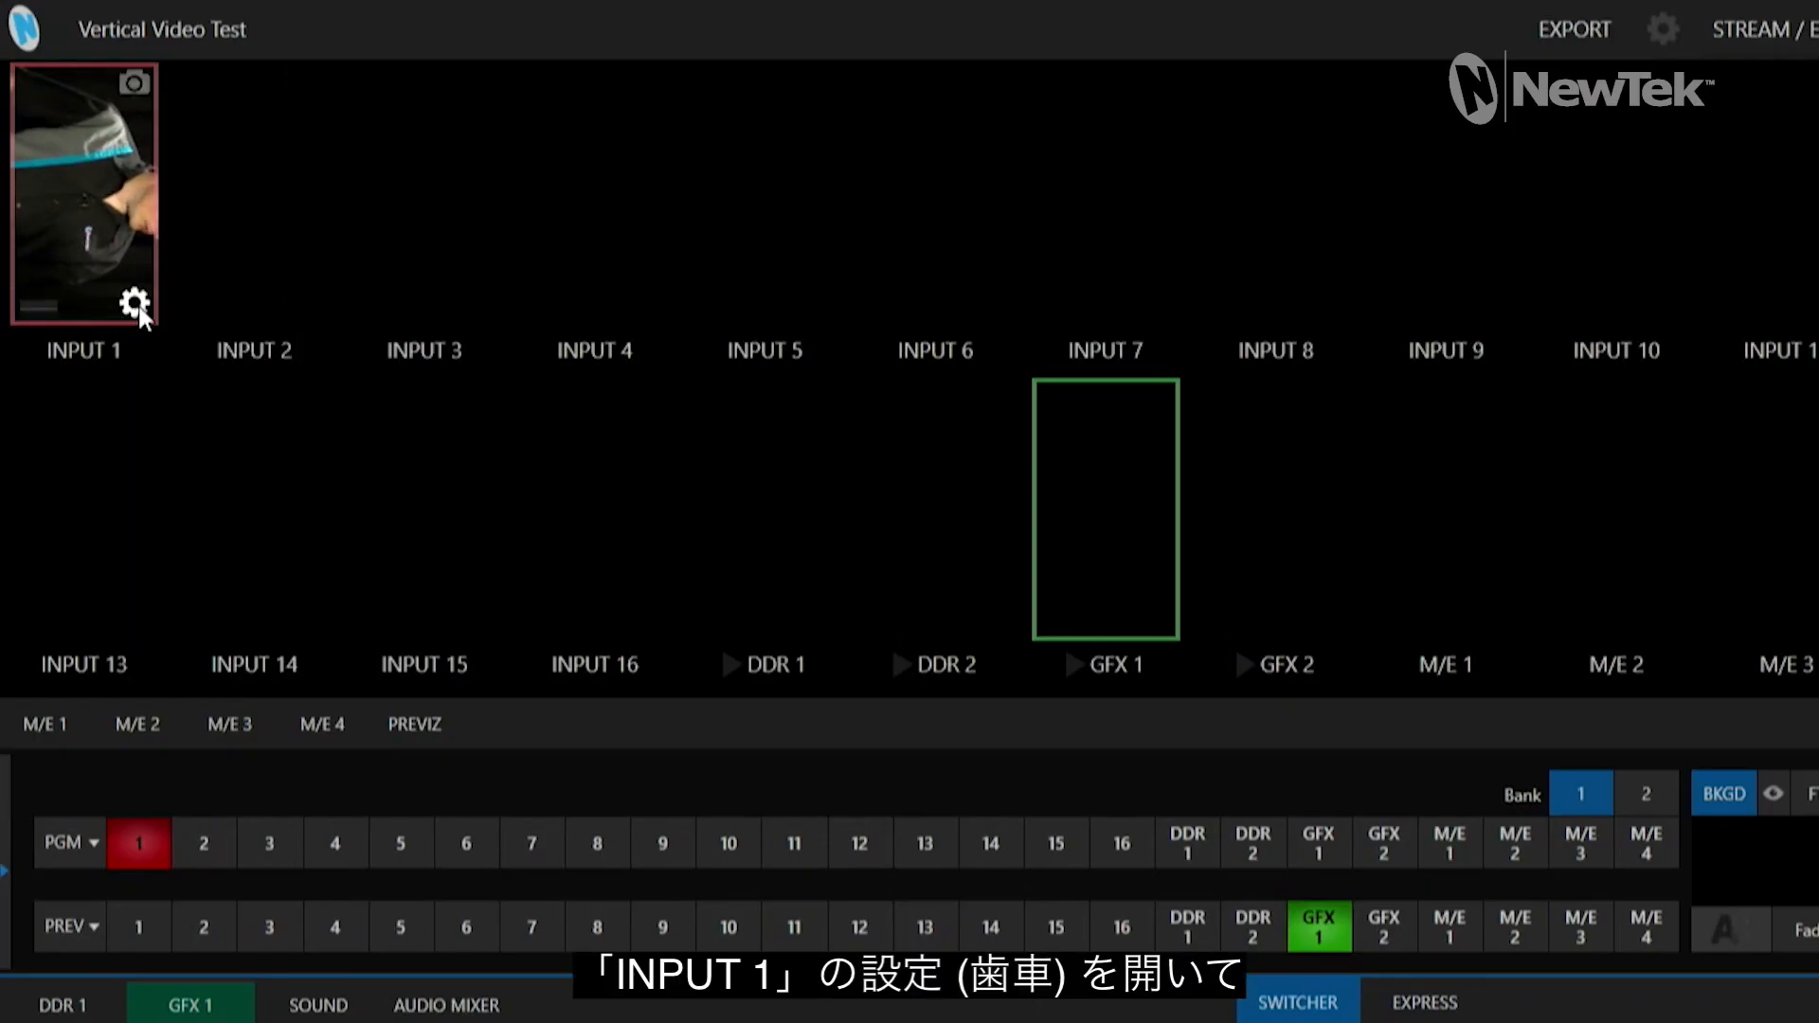
click(134, 304)
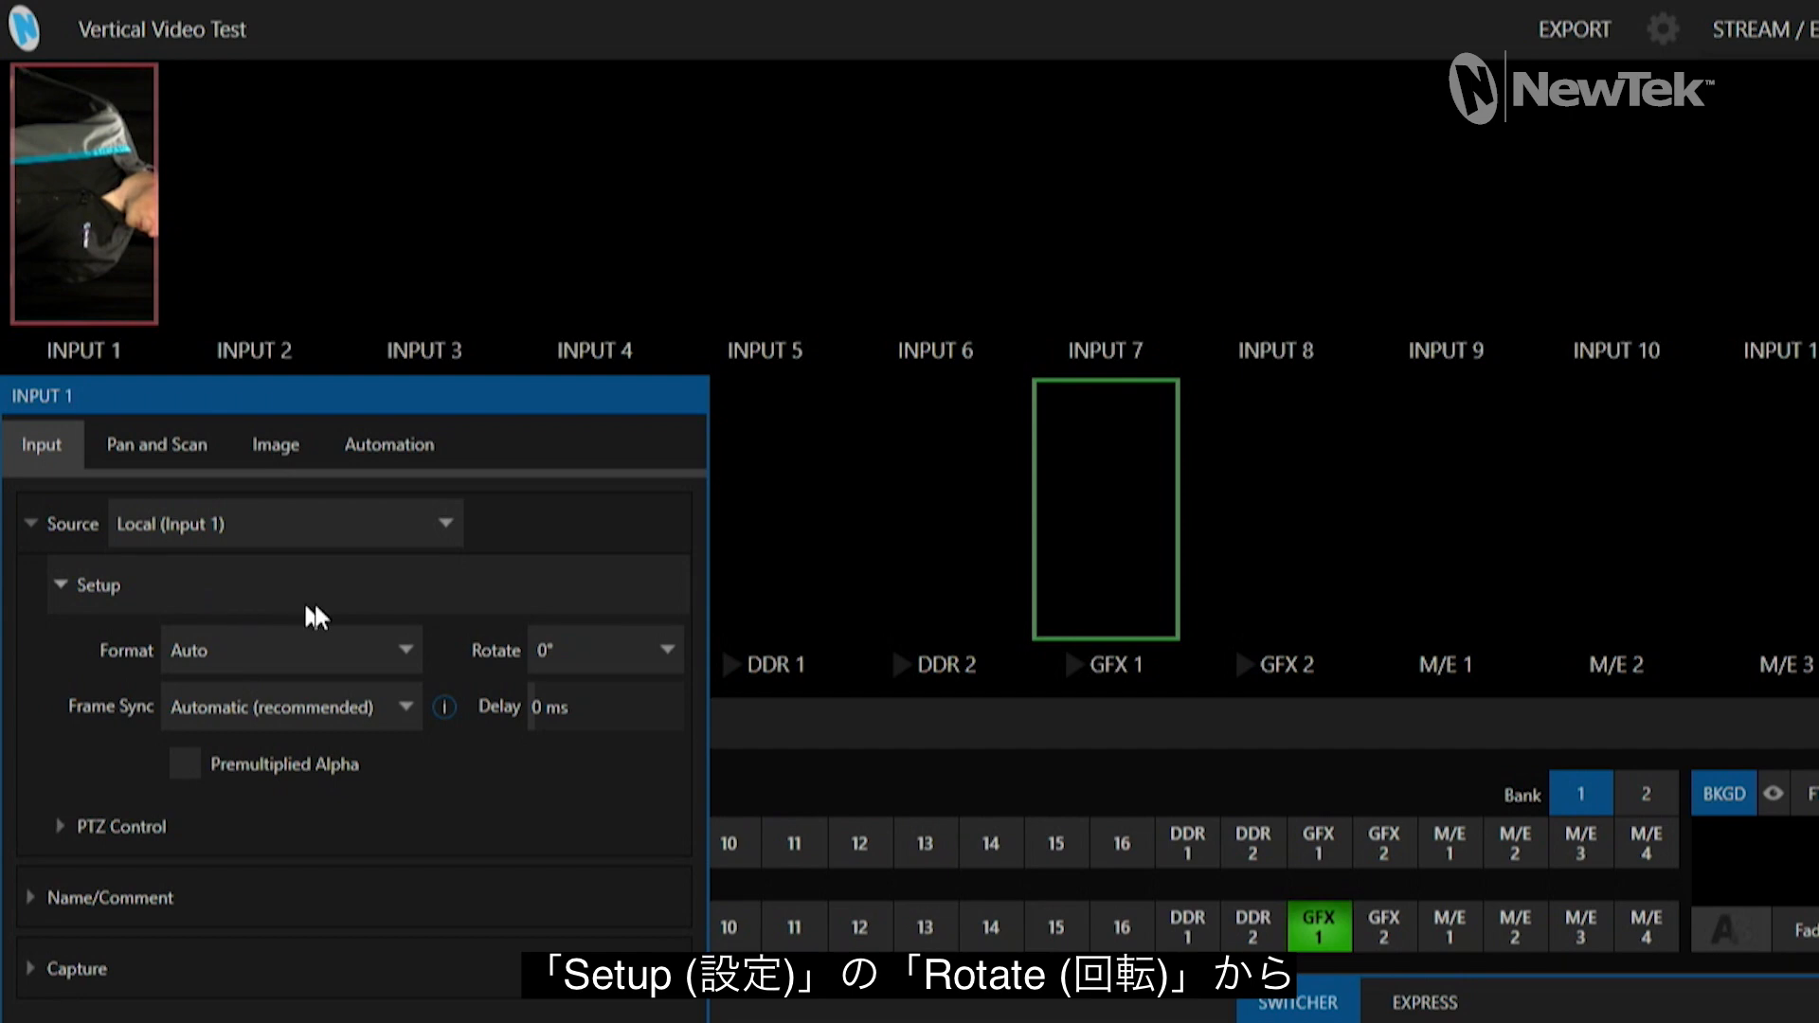
click(622, 645)
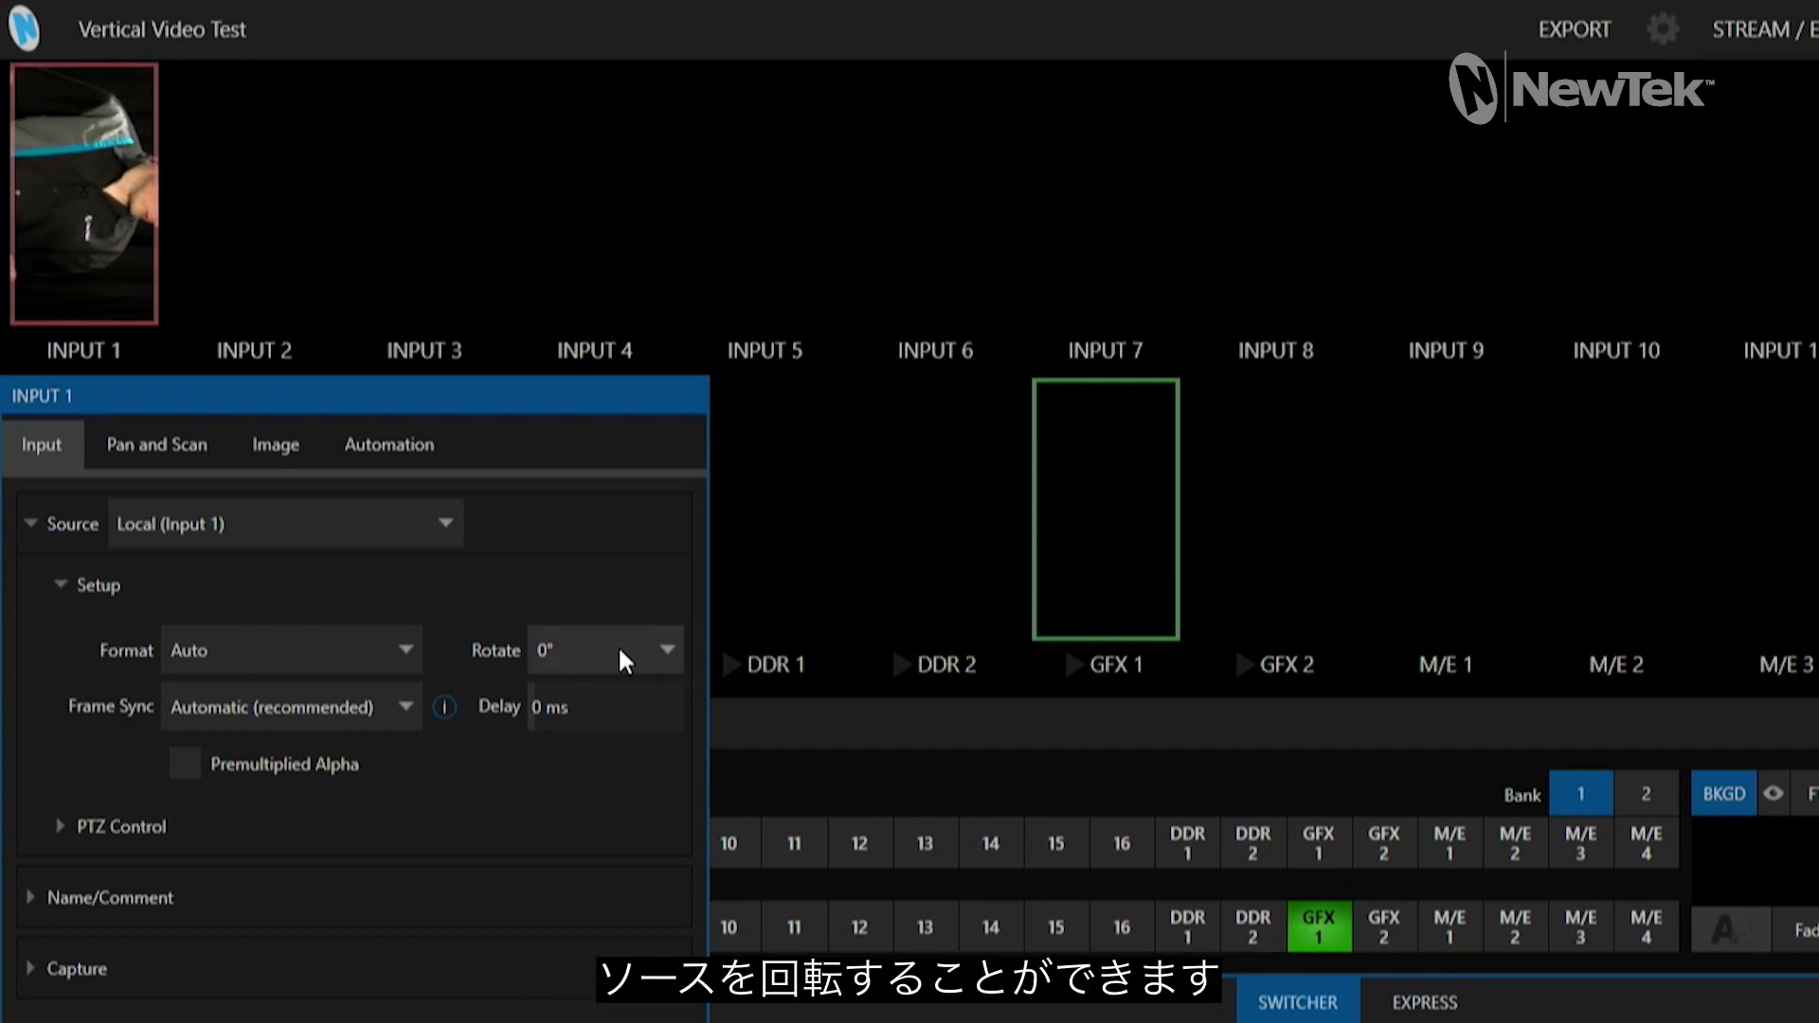
click(649, 651)
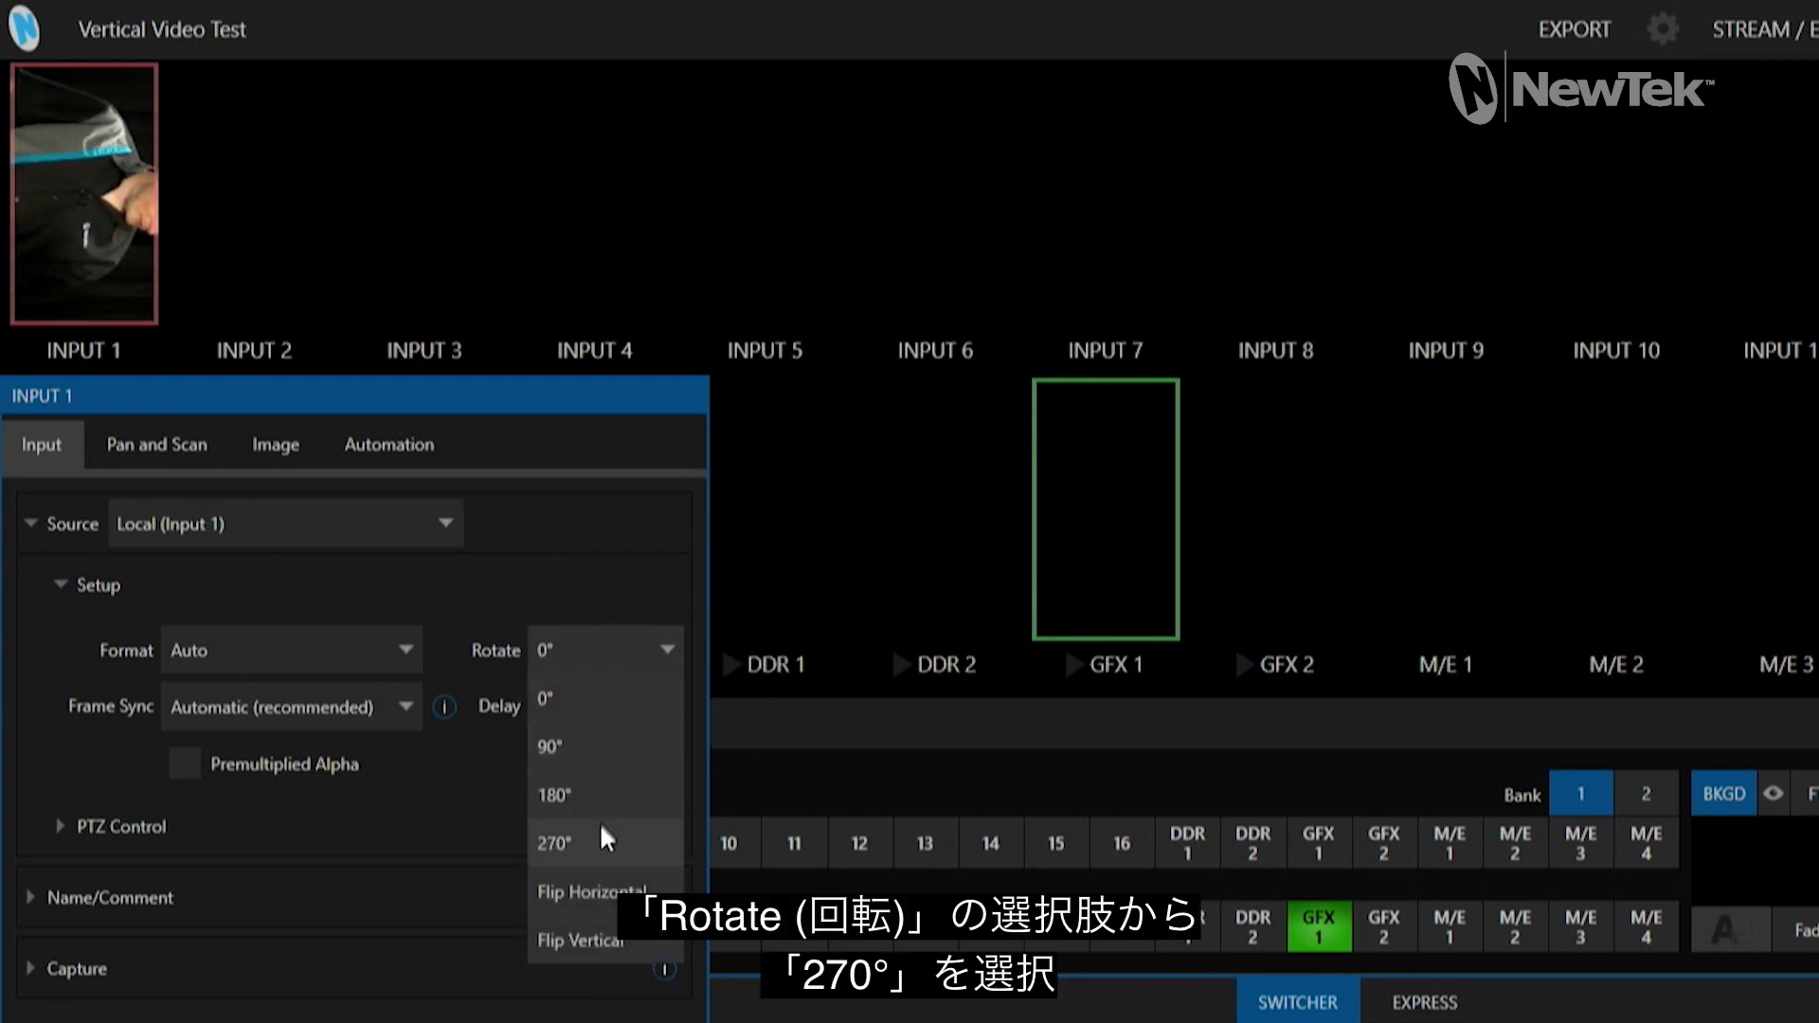
click(604, 840)
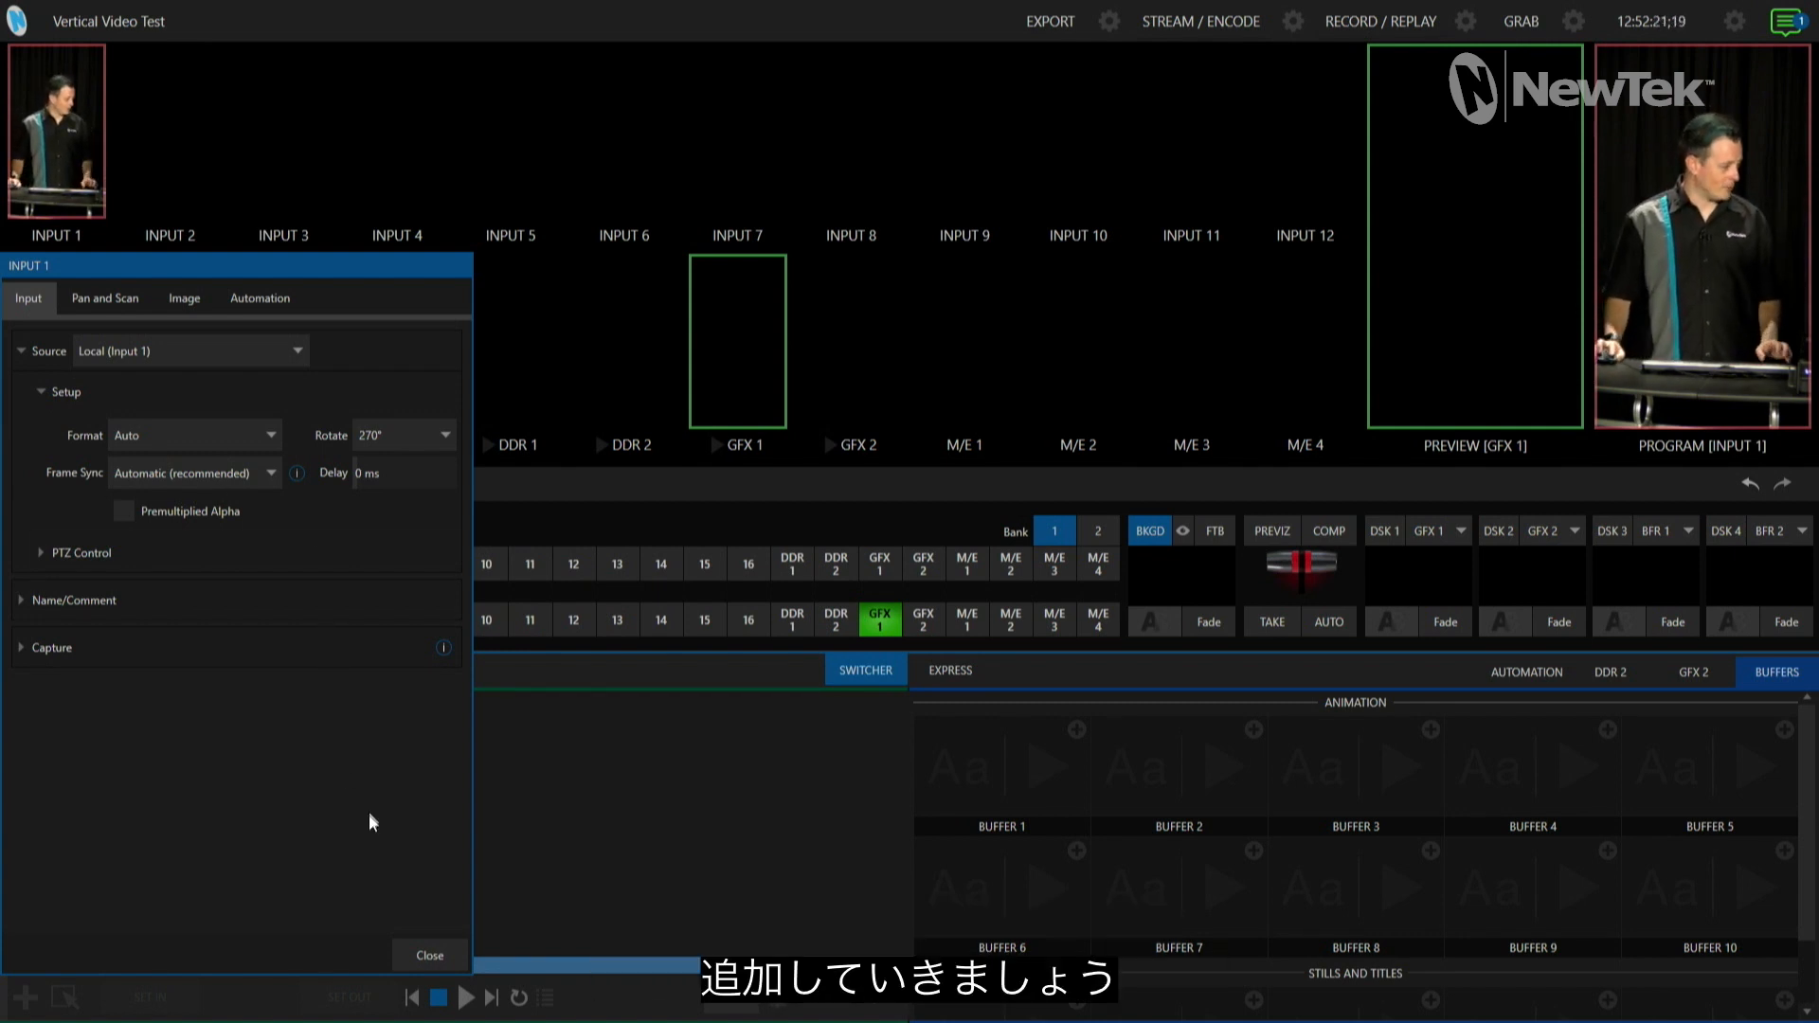
click(428, 949)
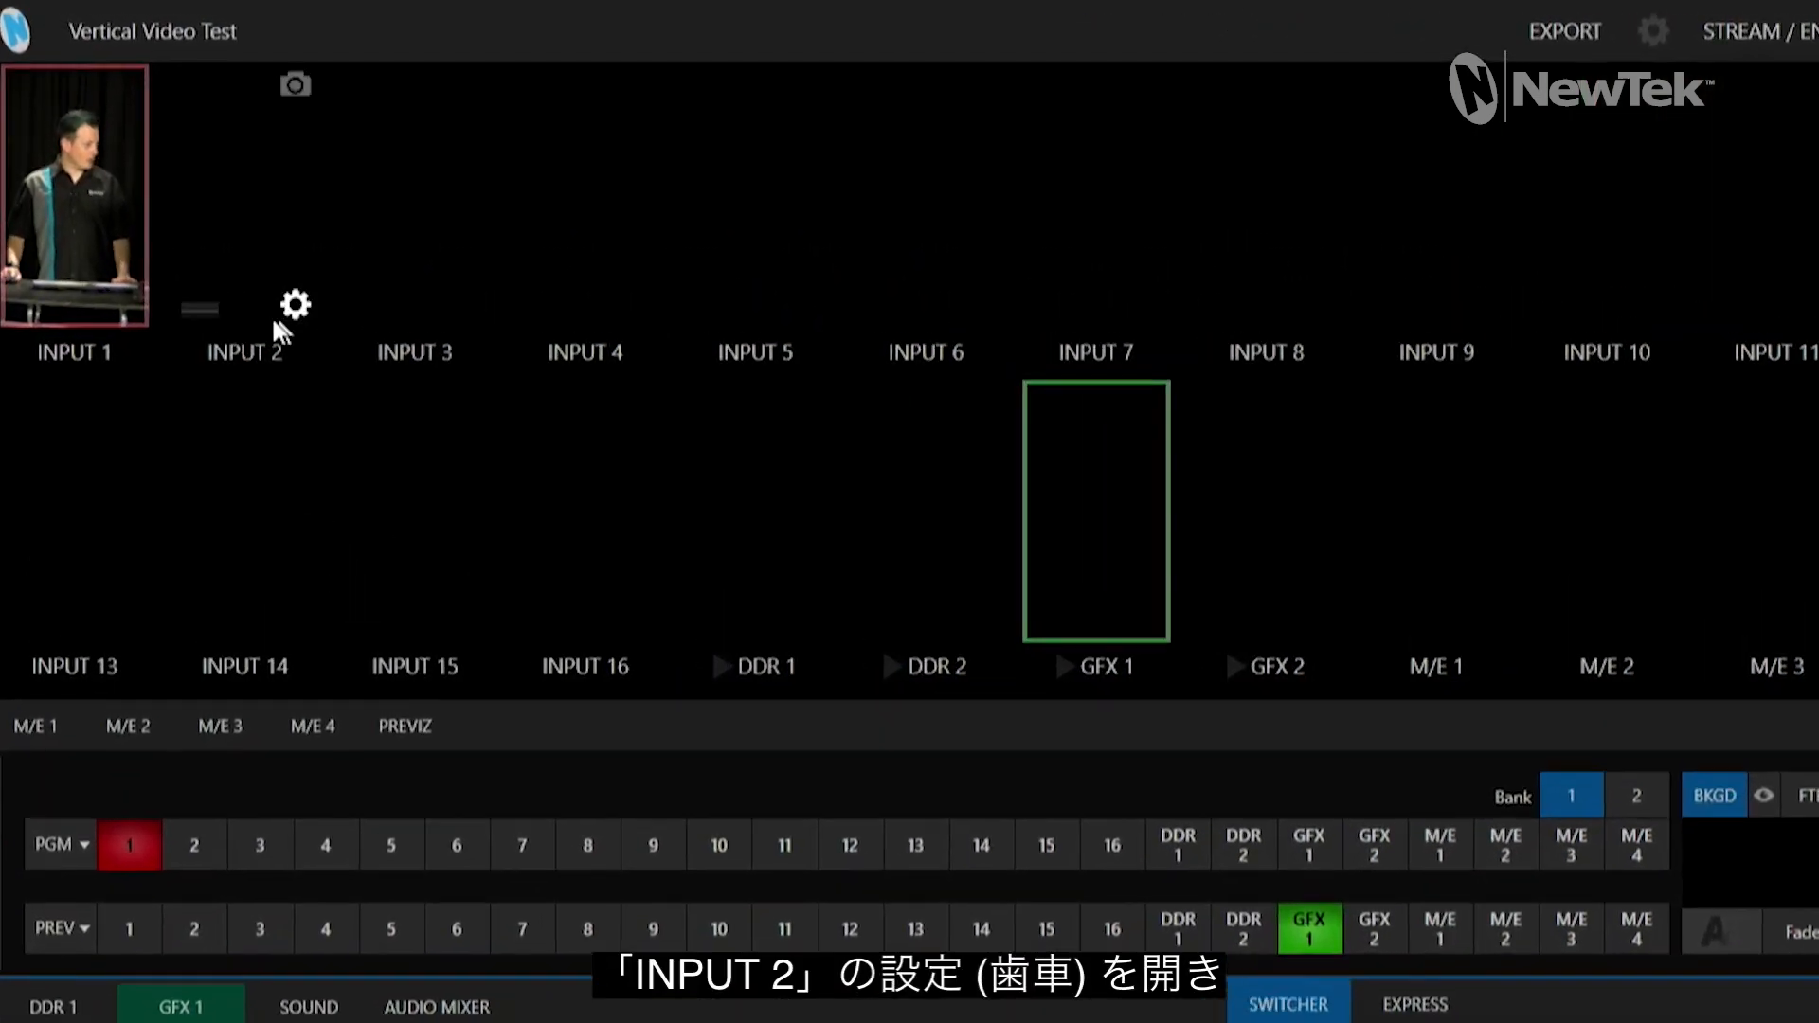
Assign the MIX 1 output of TC1-DEMO as the source of Input 2.
click(295, 305)
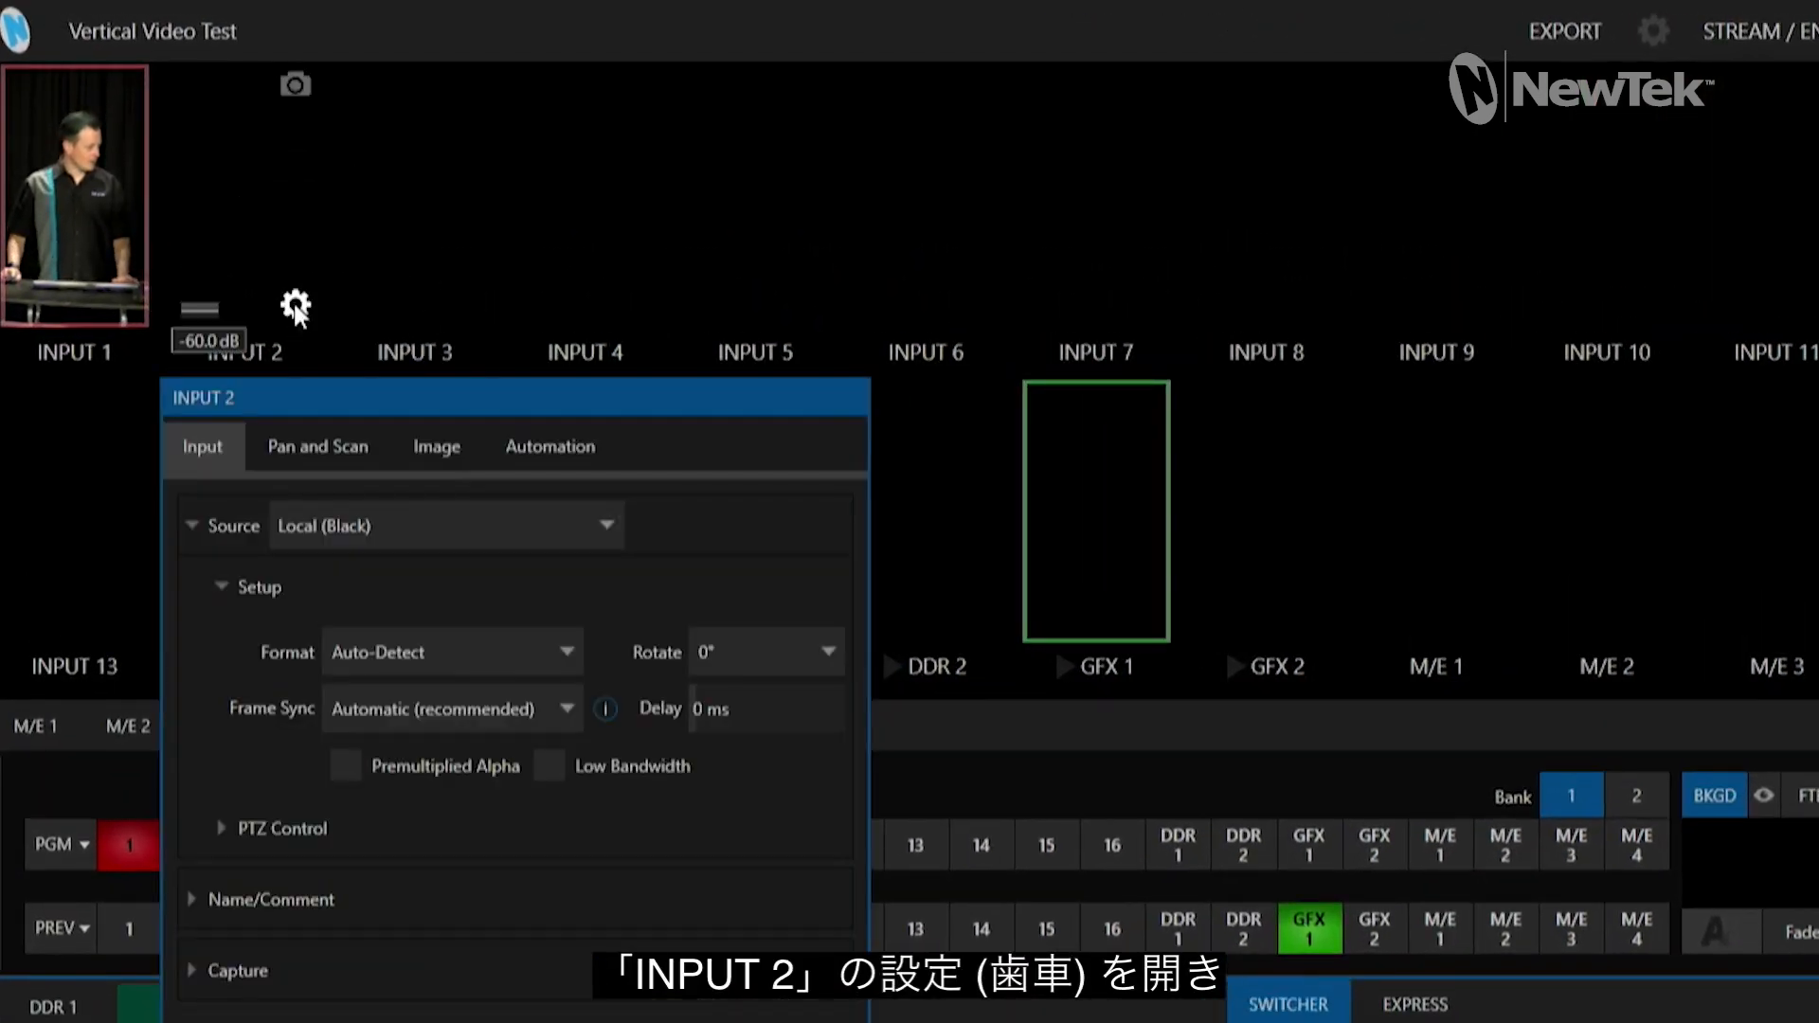
click(400, 538)
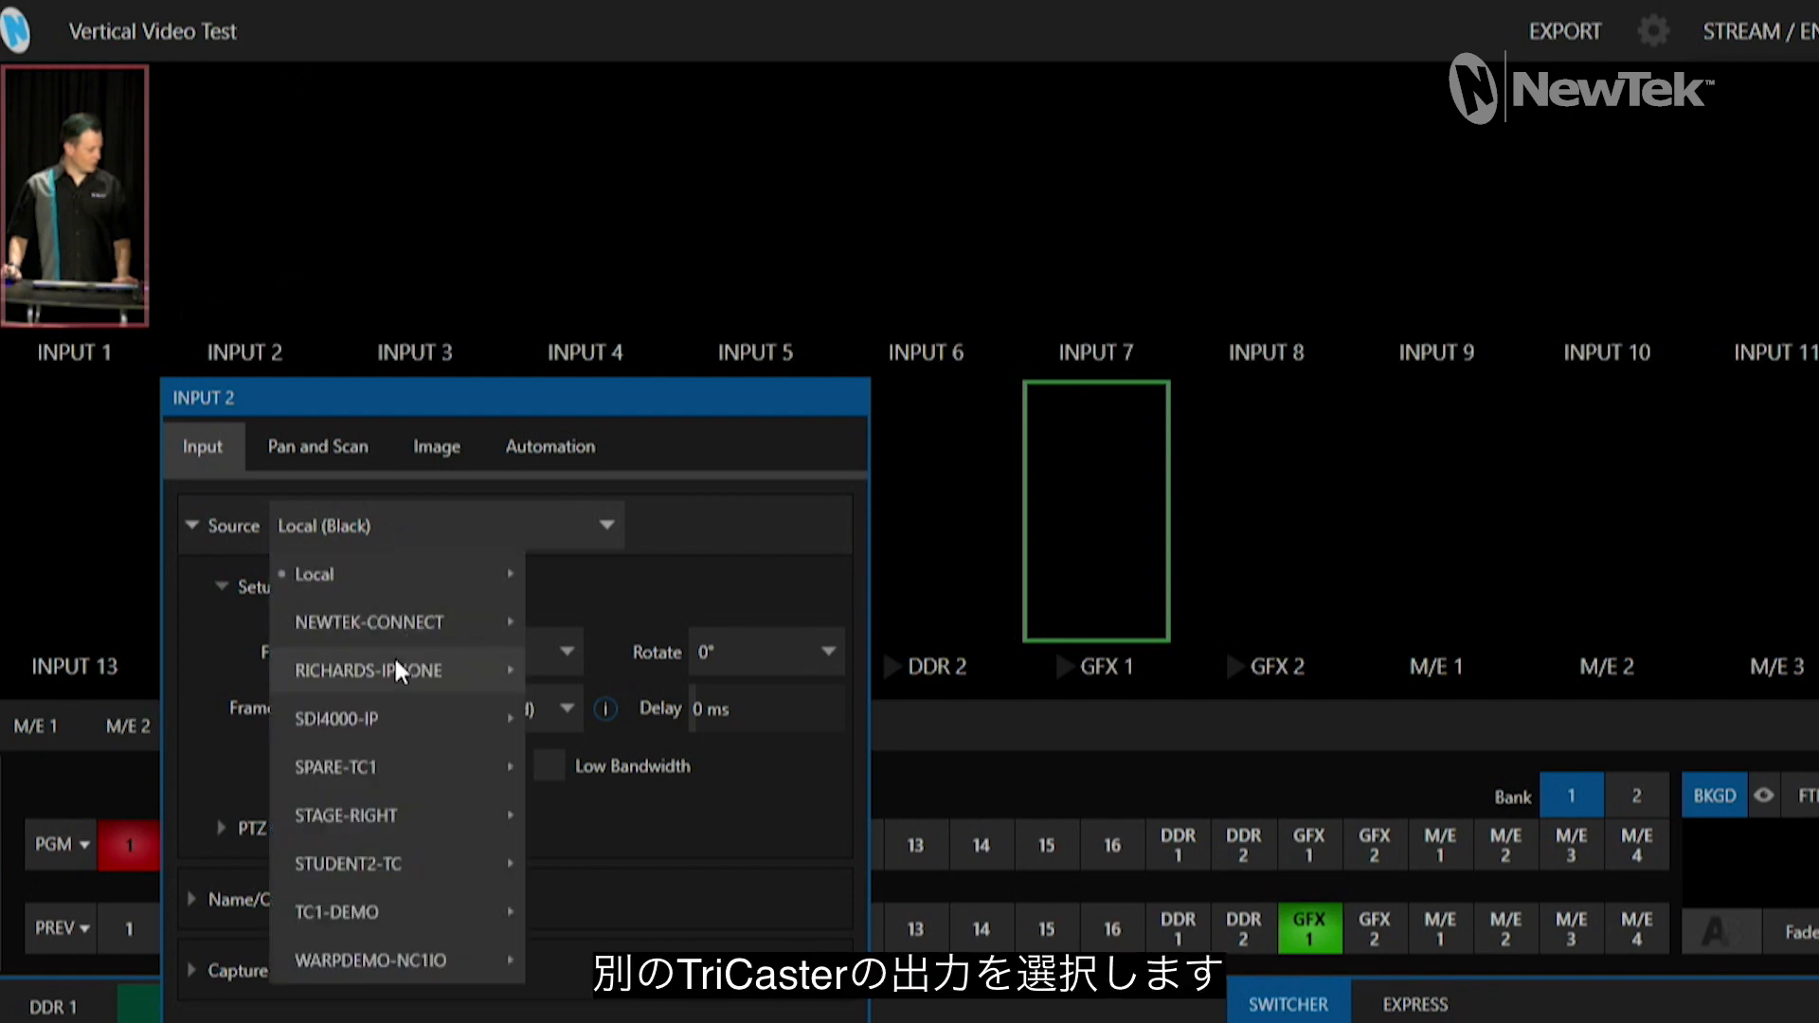
mouse_move(390, 916)
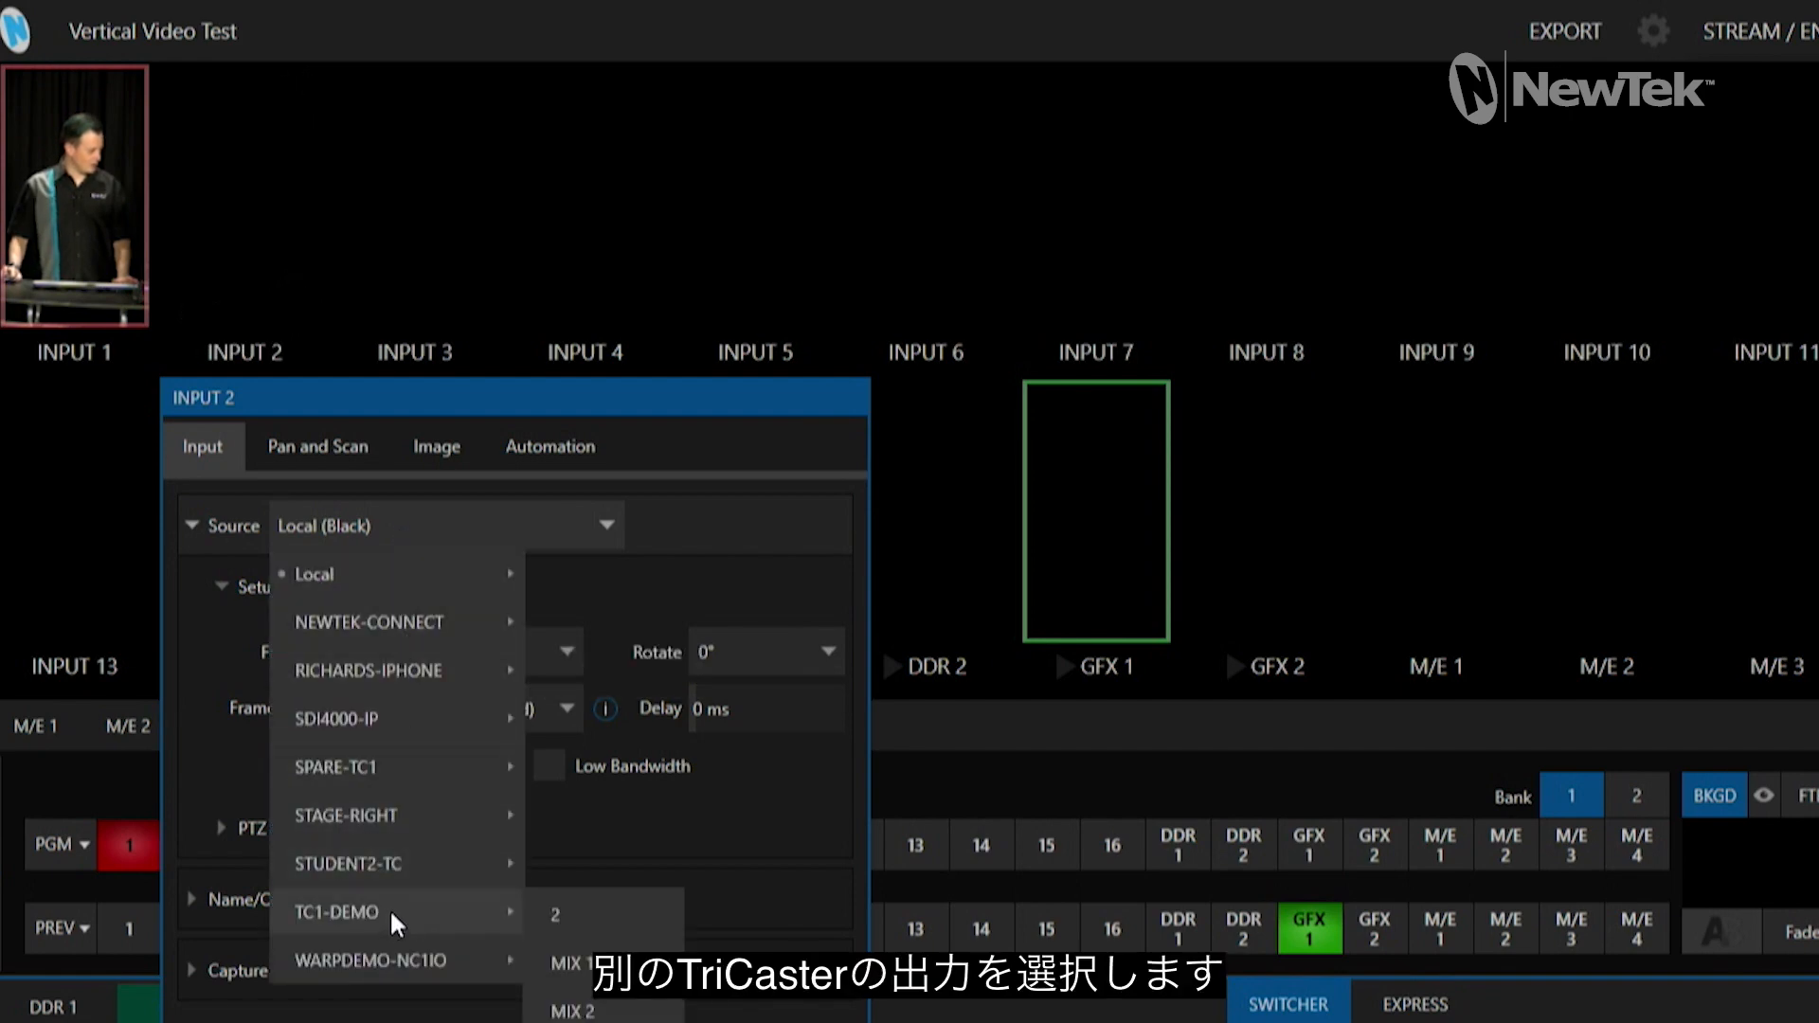
click(569, 963)
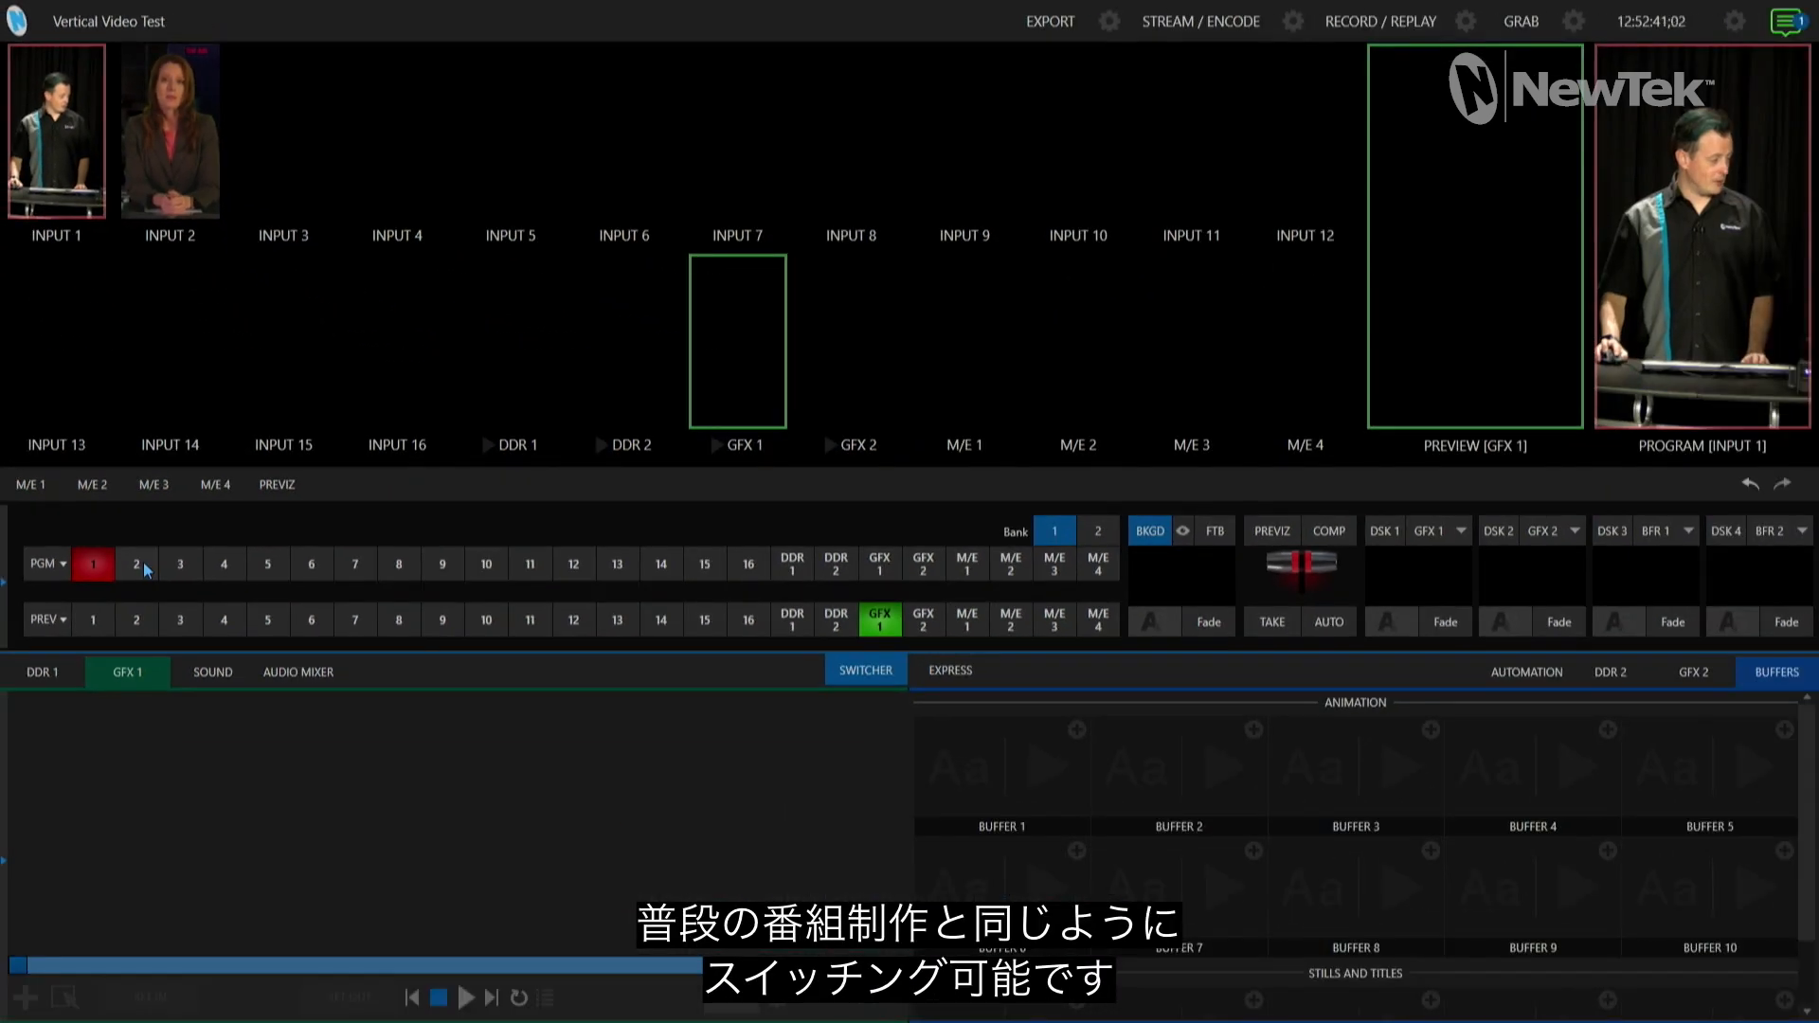
Cut the program output back and forth between Input 2 and Input 1, ending on Input 2.
click(144, 567)
click(93, 566)
click(139, 568)
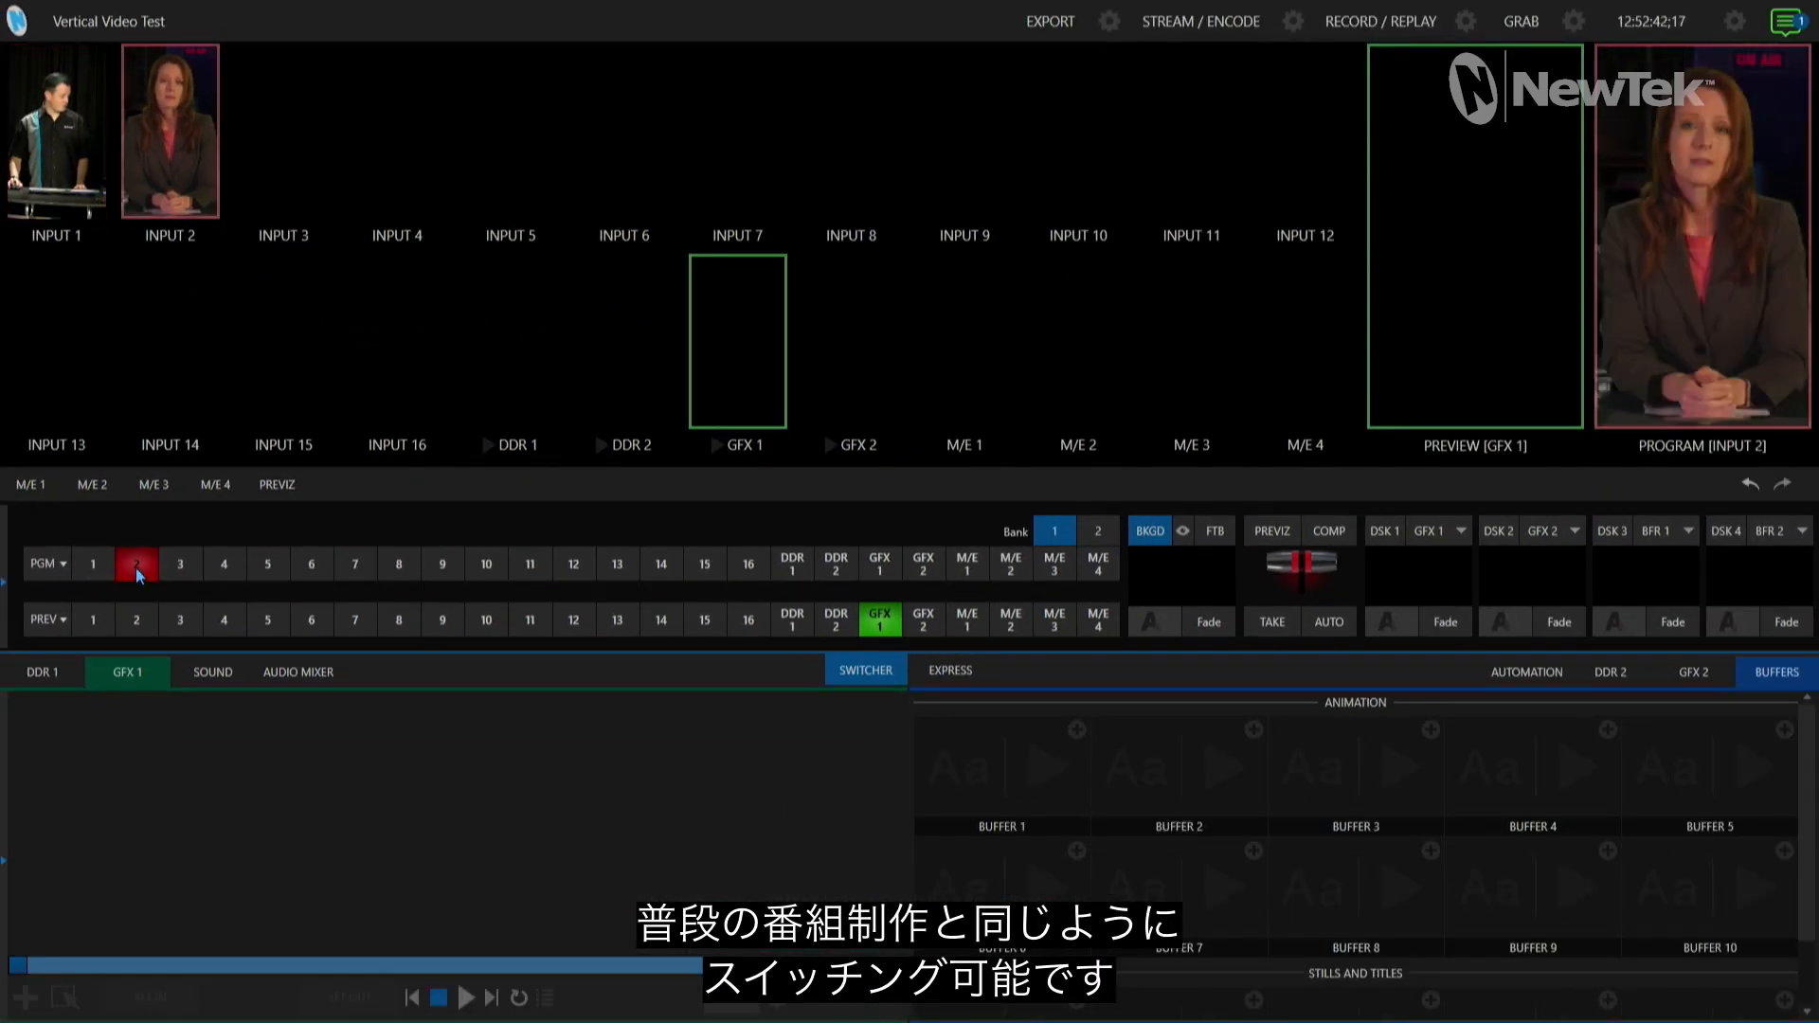
Put Input 1 in preview and run two automatic transitions to swap it with Input 2 on program.
click(96, 621)
click(1324, 623)
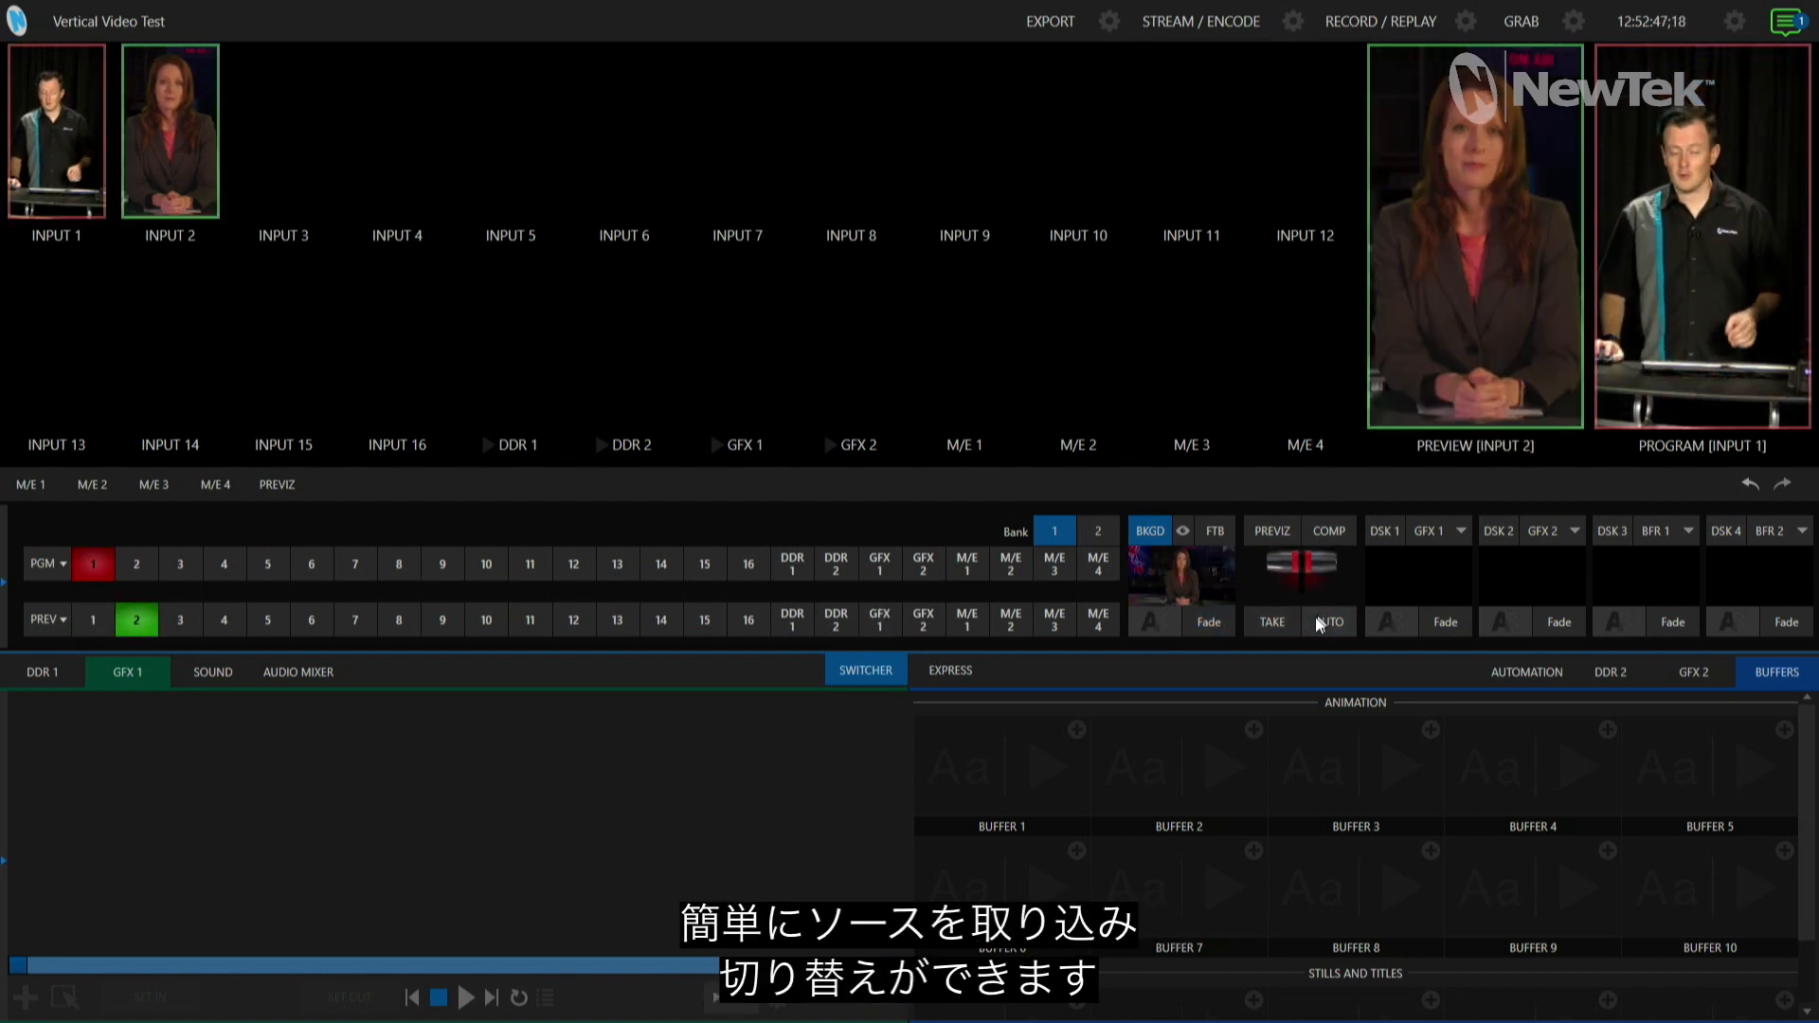
click(1320, 622)
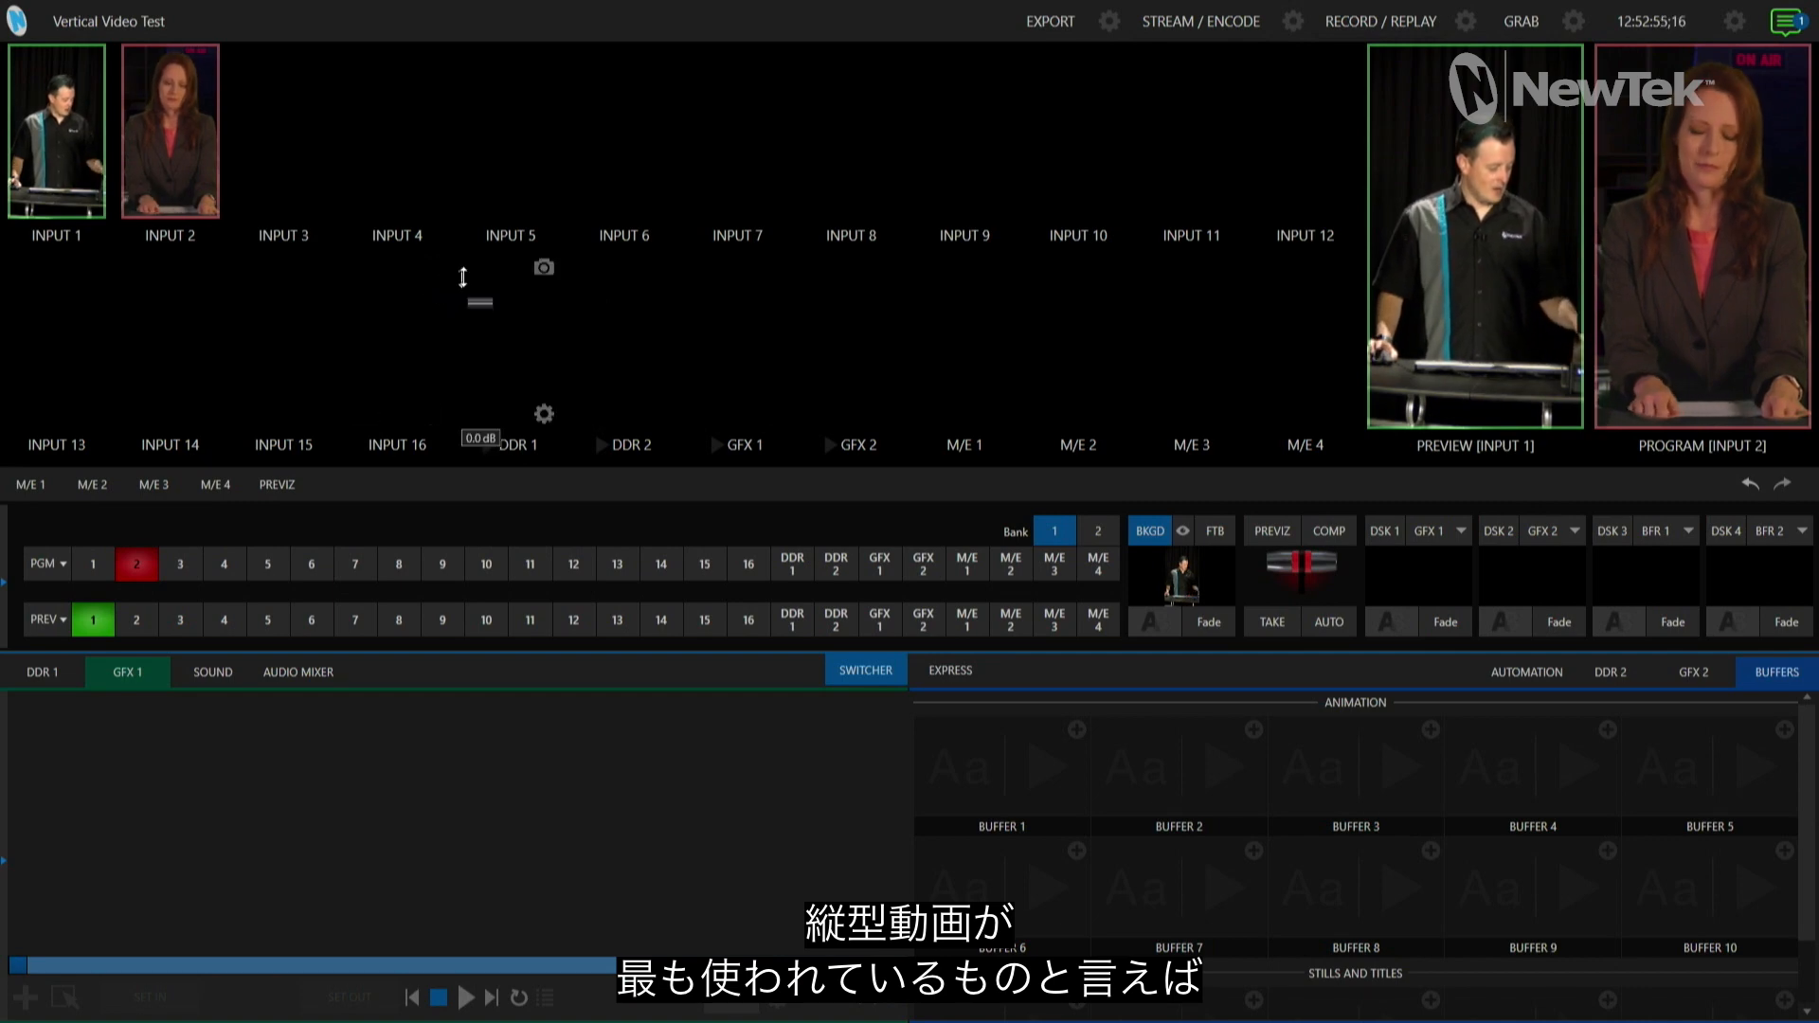
Assign the iPhone's NDI HX Camera as the source of Input 3.
mouse_move(444, 290)
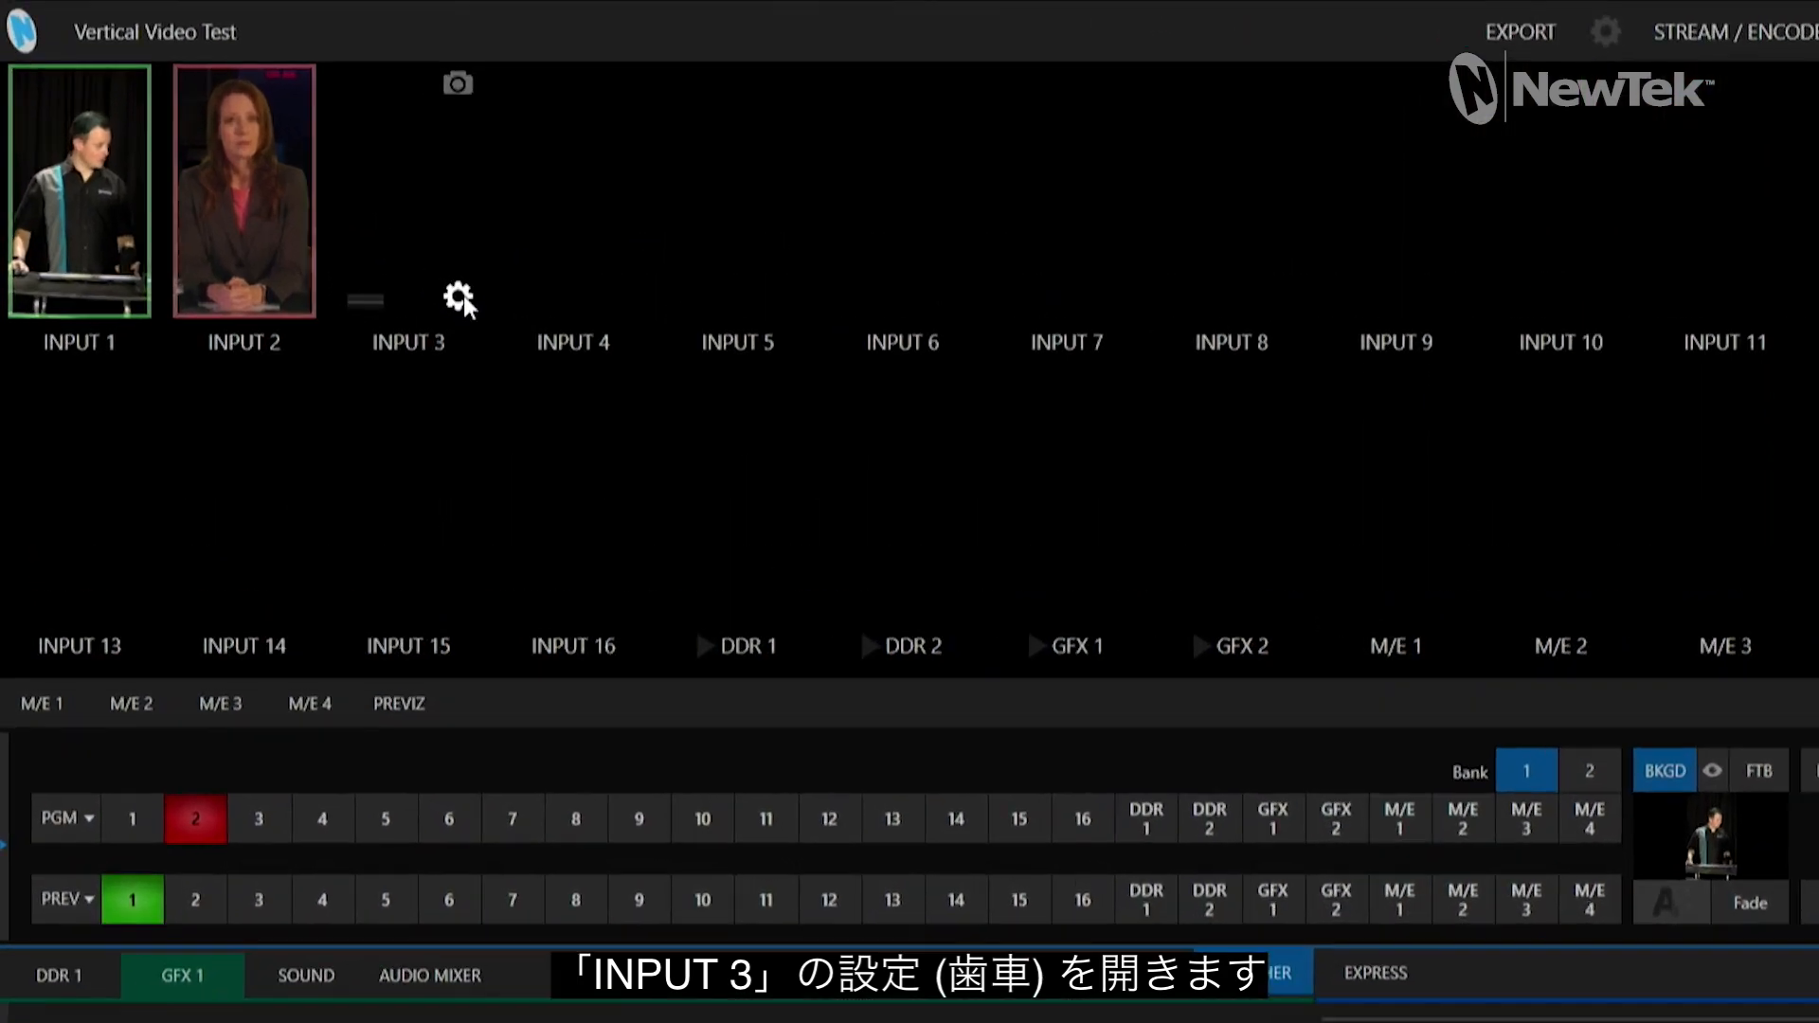
click(318, 205)
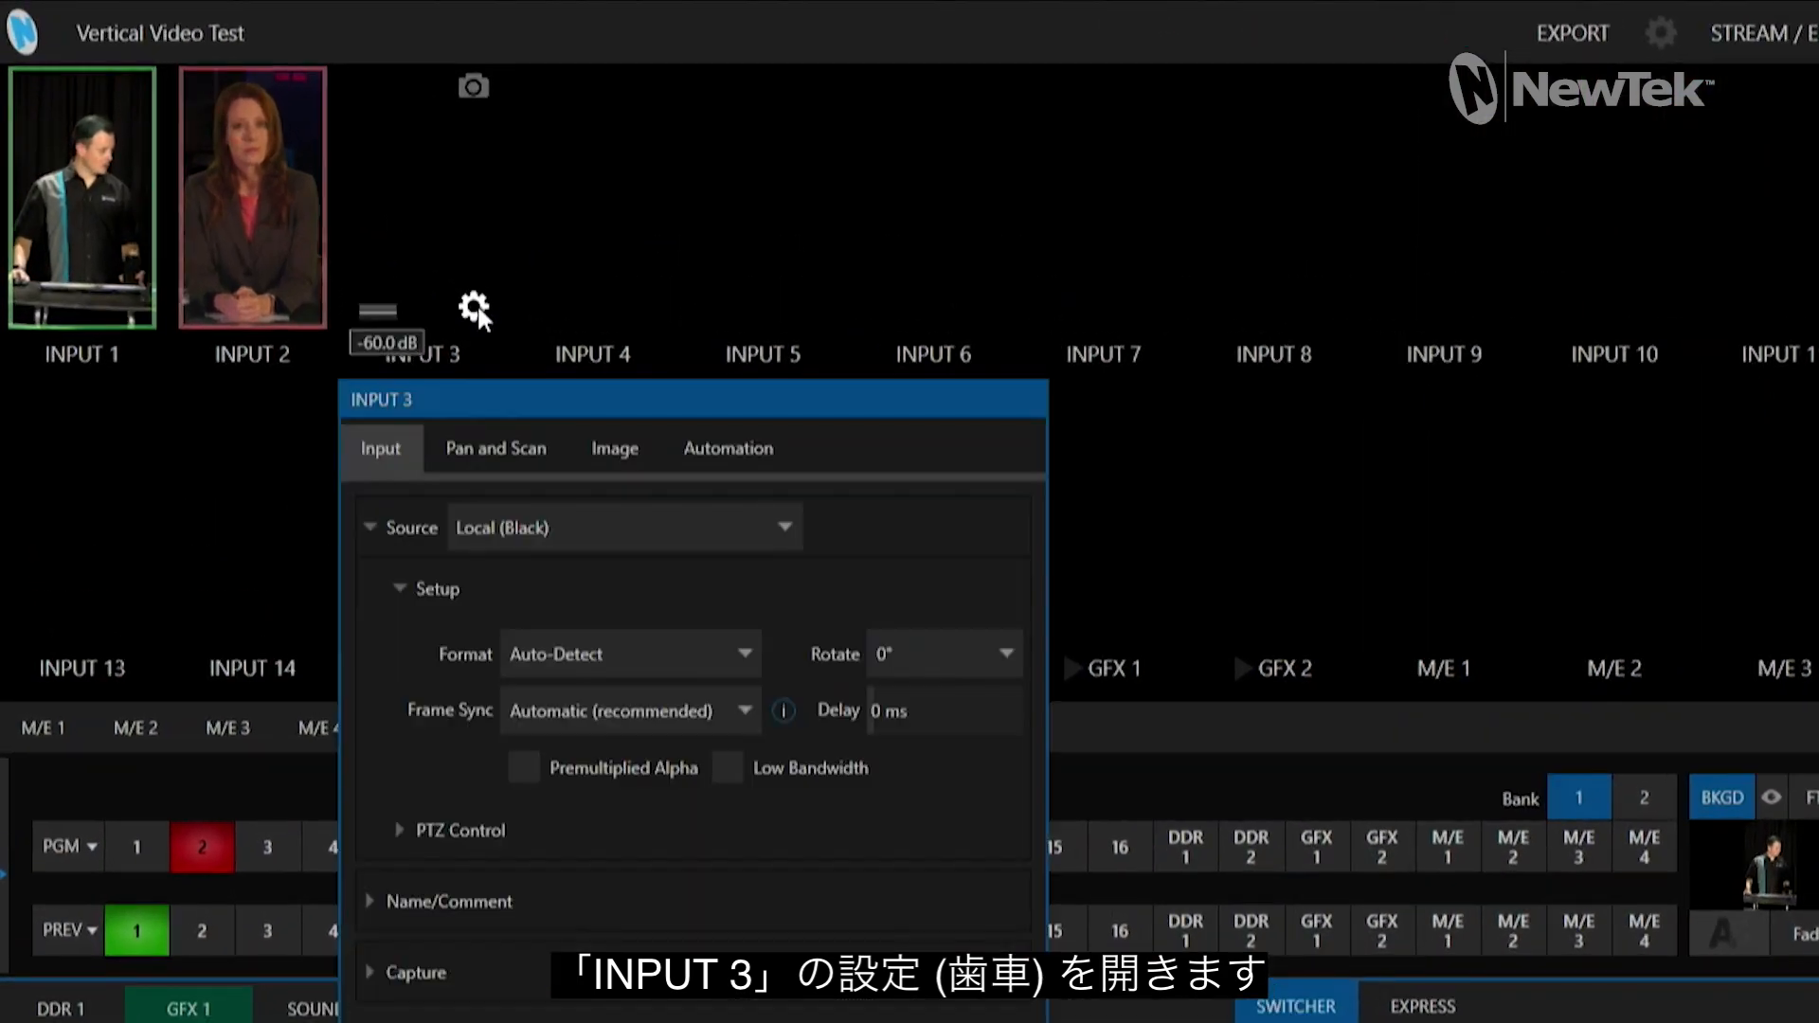
click(569, 531)
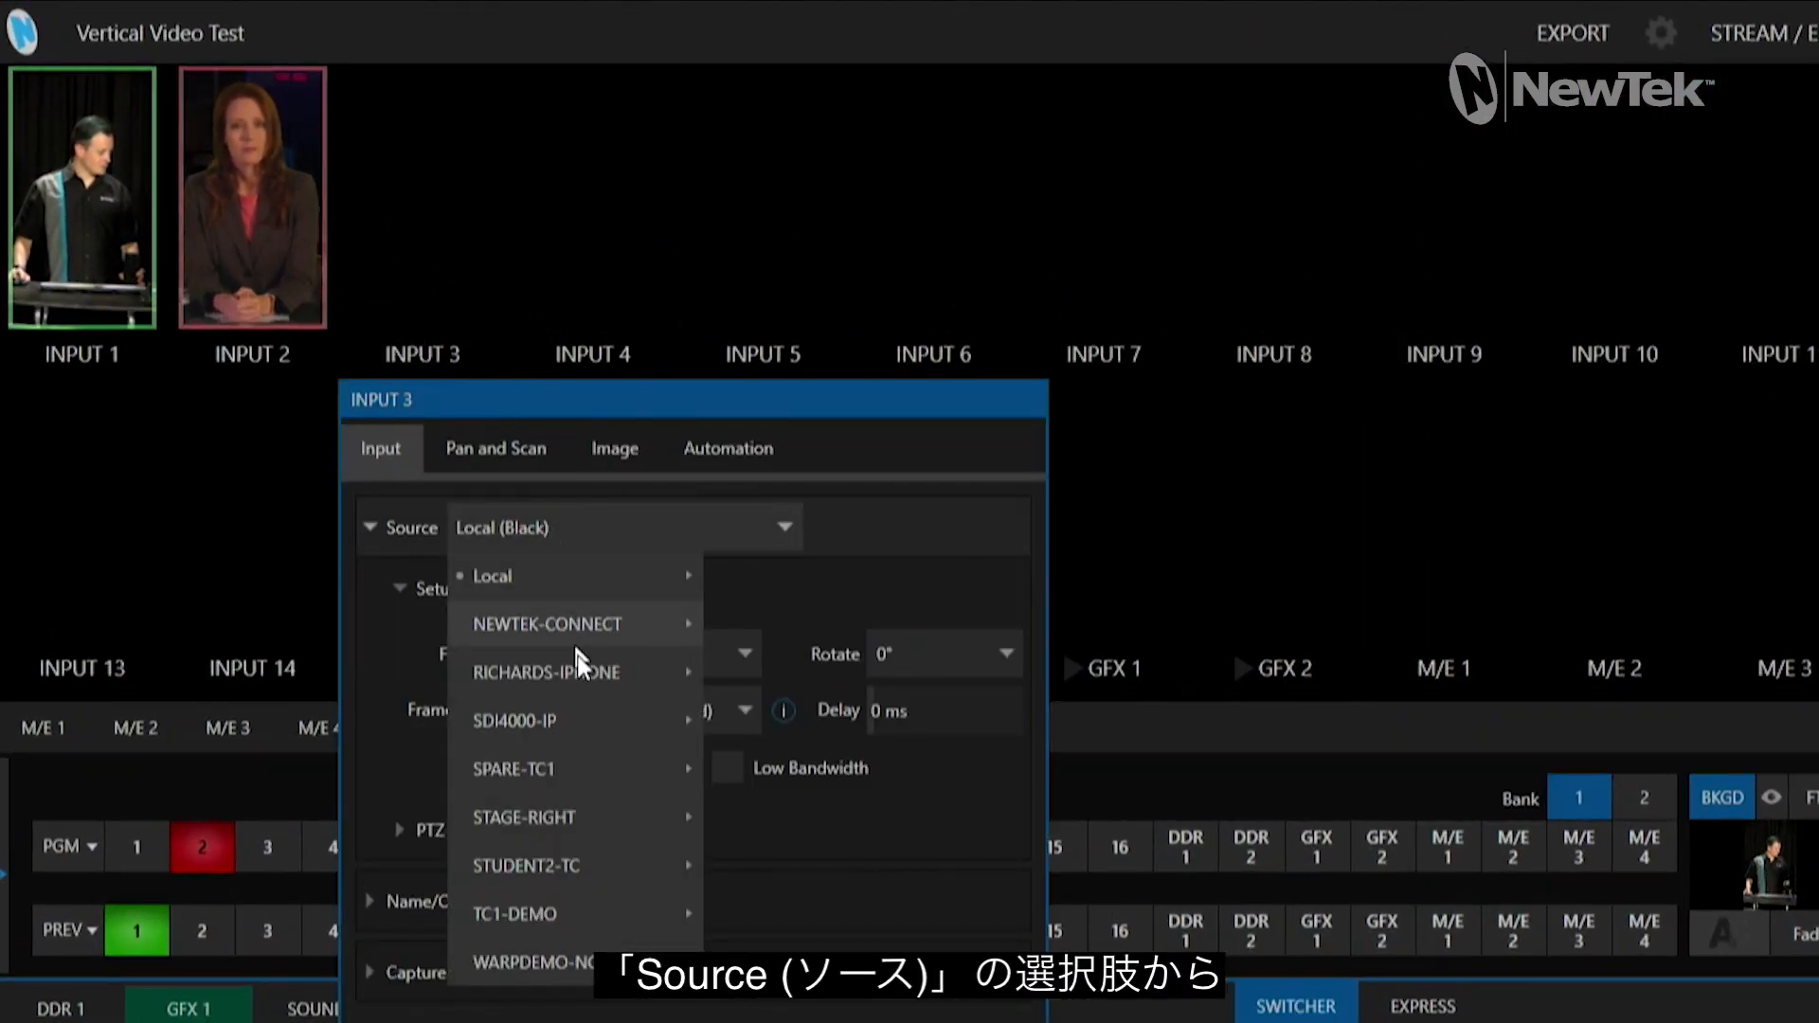
mouse_move(585, 671)
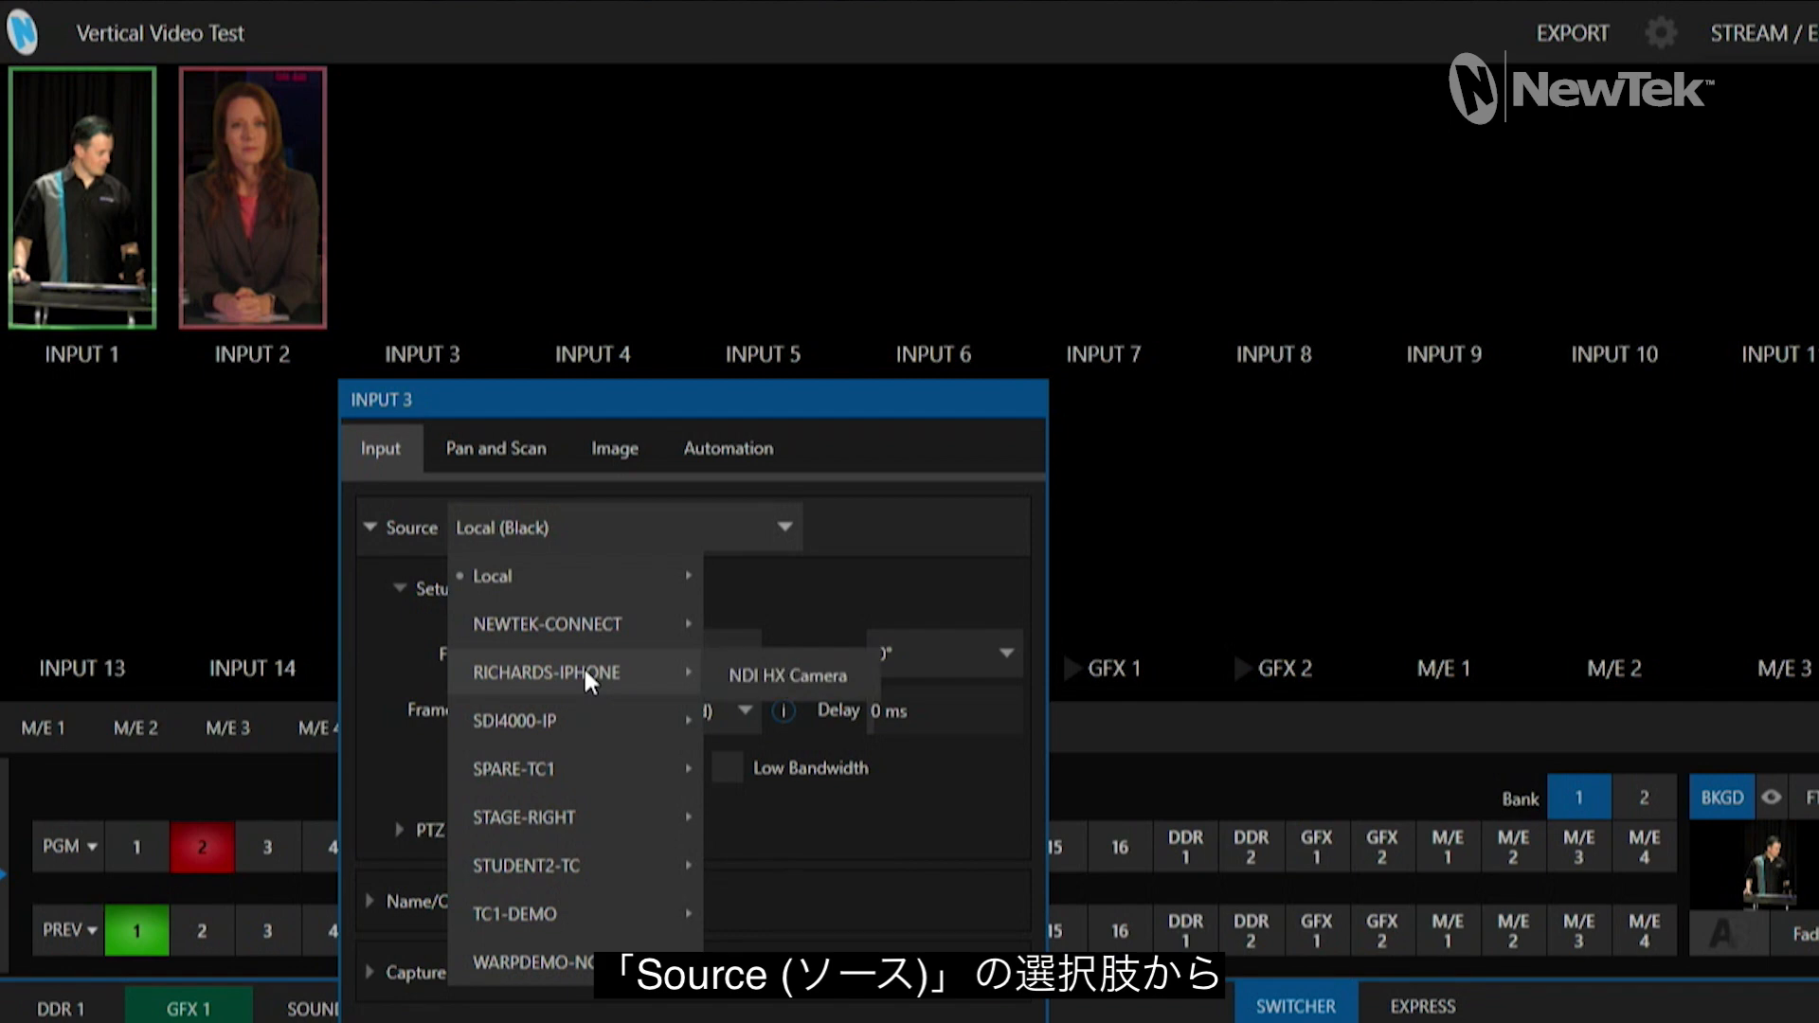
click(776, 672)
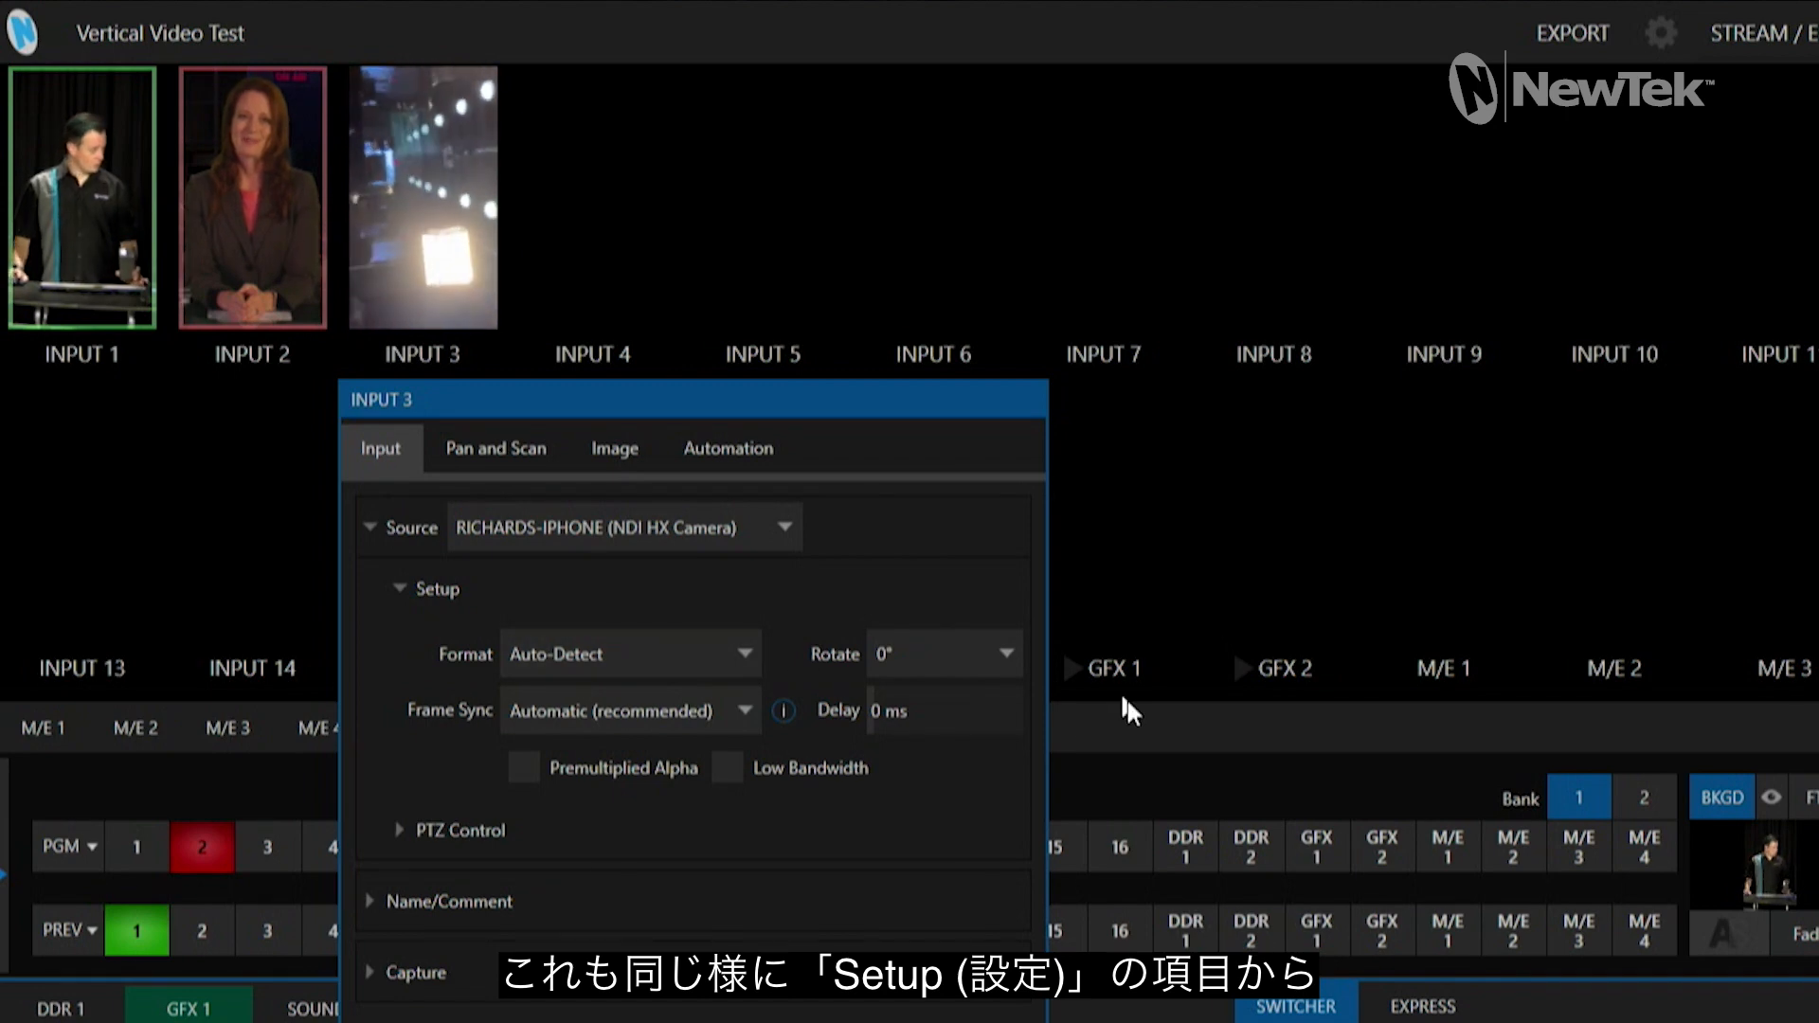
Set the rotation of Input 3's source to 270° and close its settings.
click(651, 606)
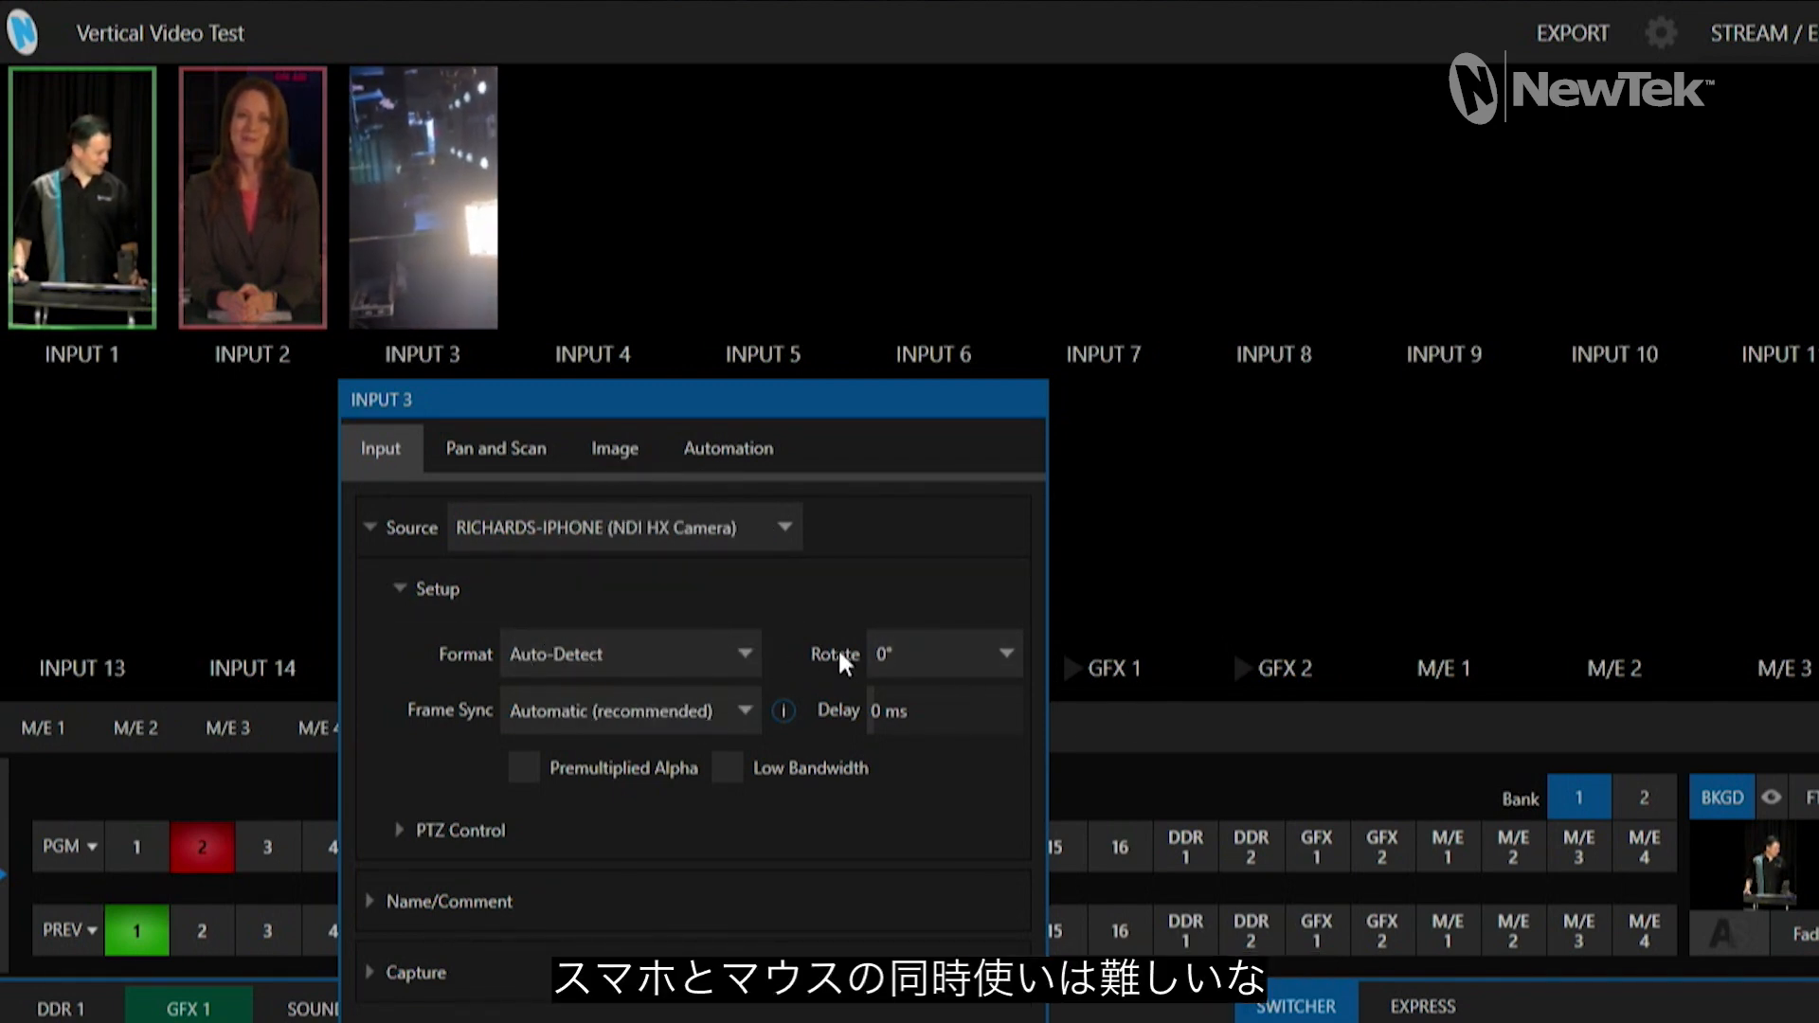
click(975, 652)
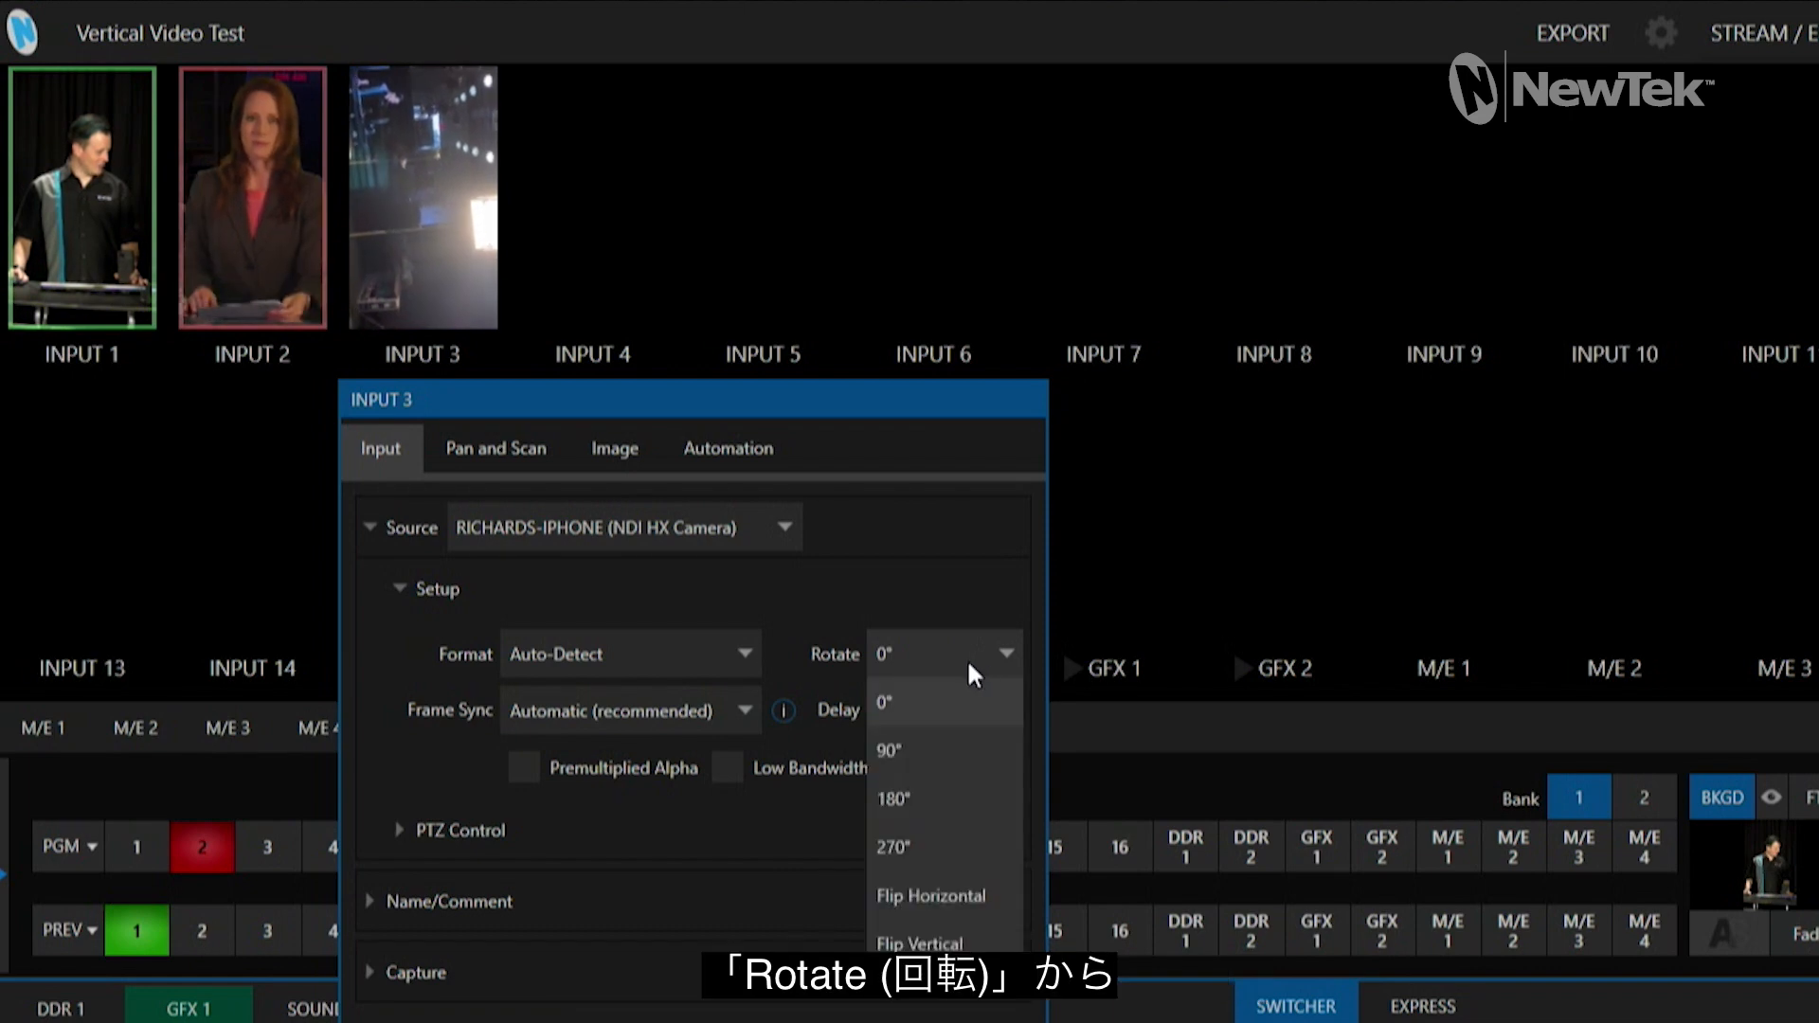
click(967, 846)
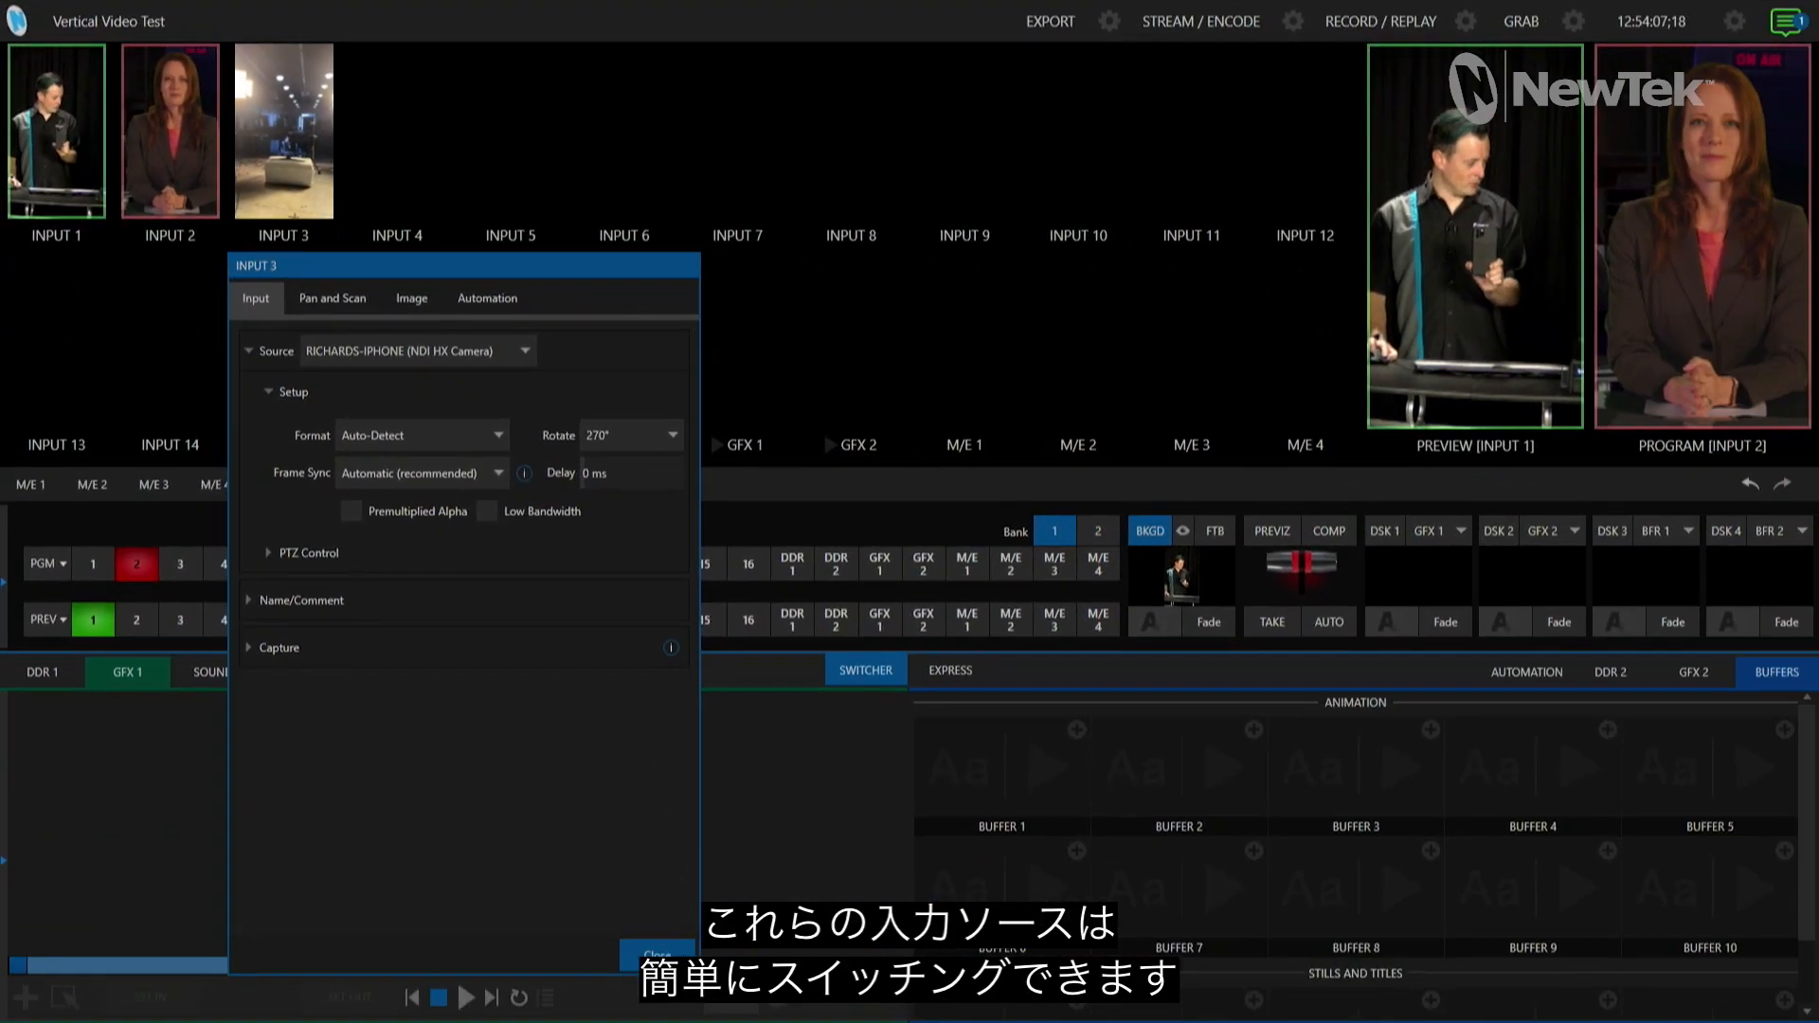
click(289, 828)
Cut the program output among Inputs 3, 2 and 1, ending on Input 3.
click(168, 569)
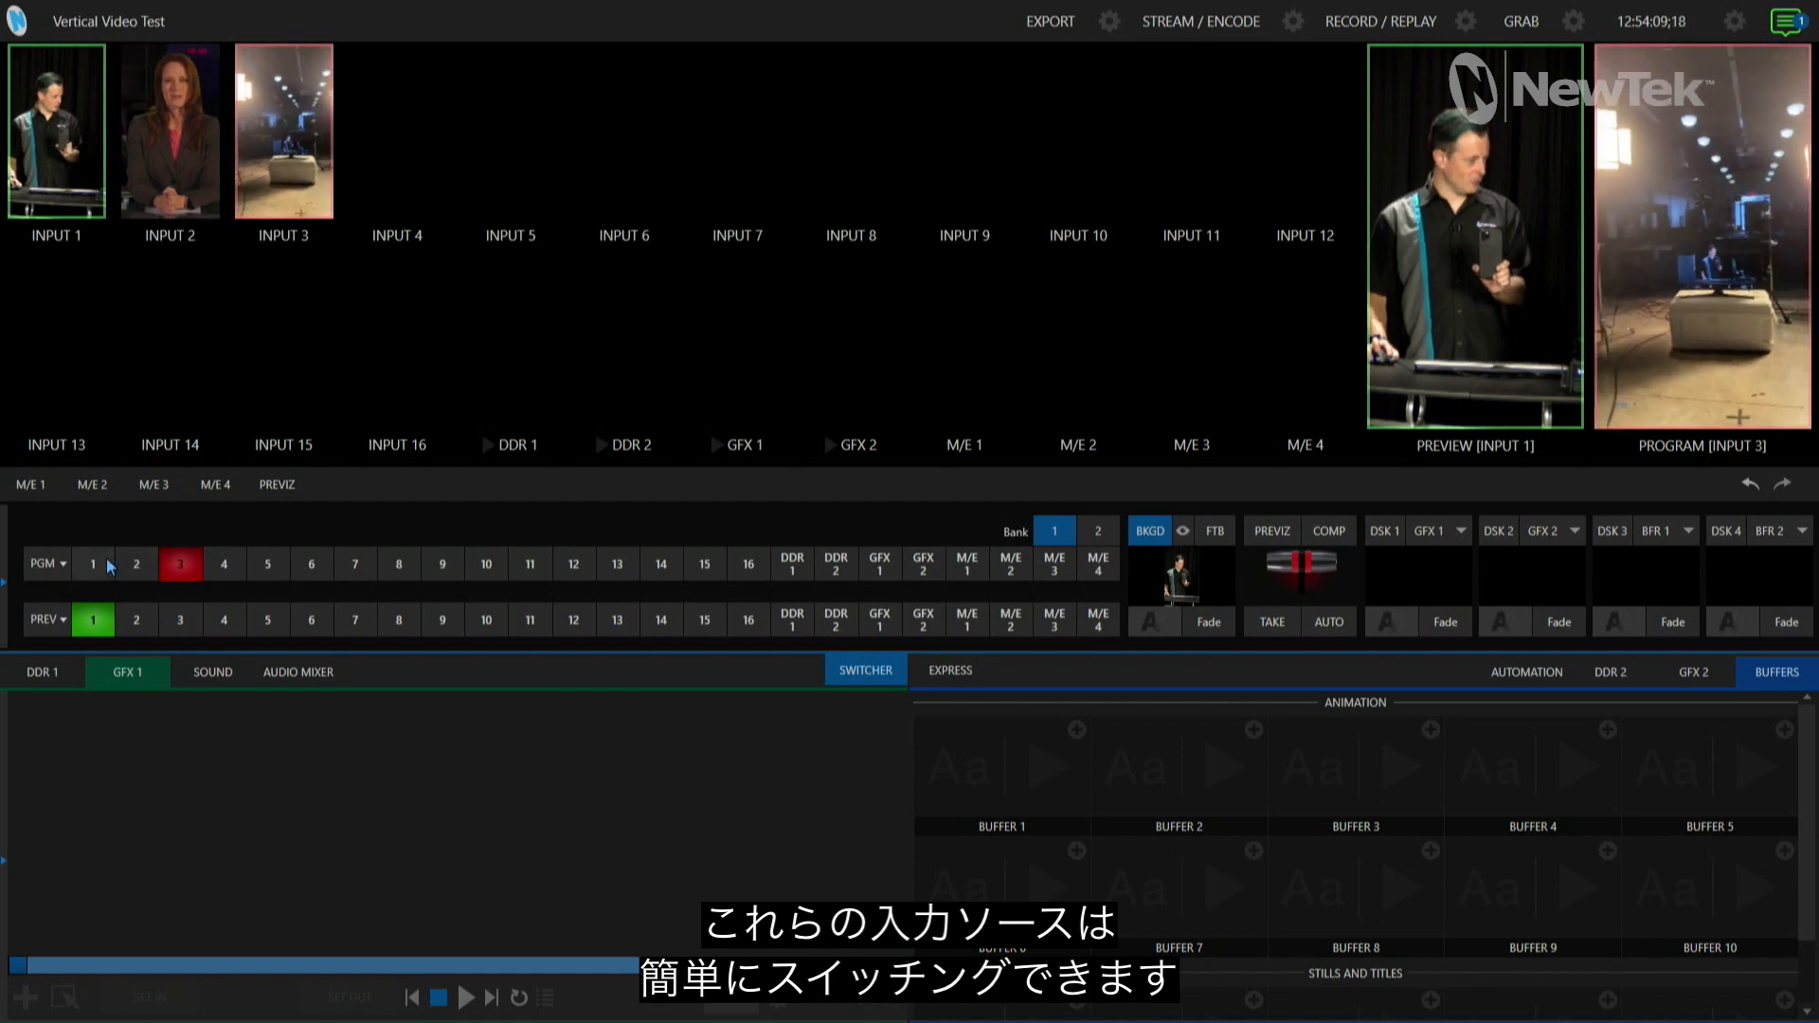
click(134, 569)
click(93, 568)
click(136, 568)
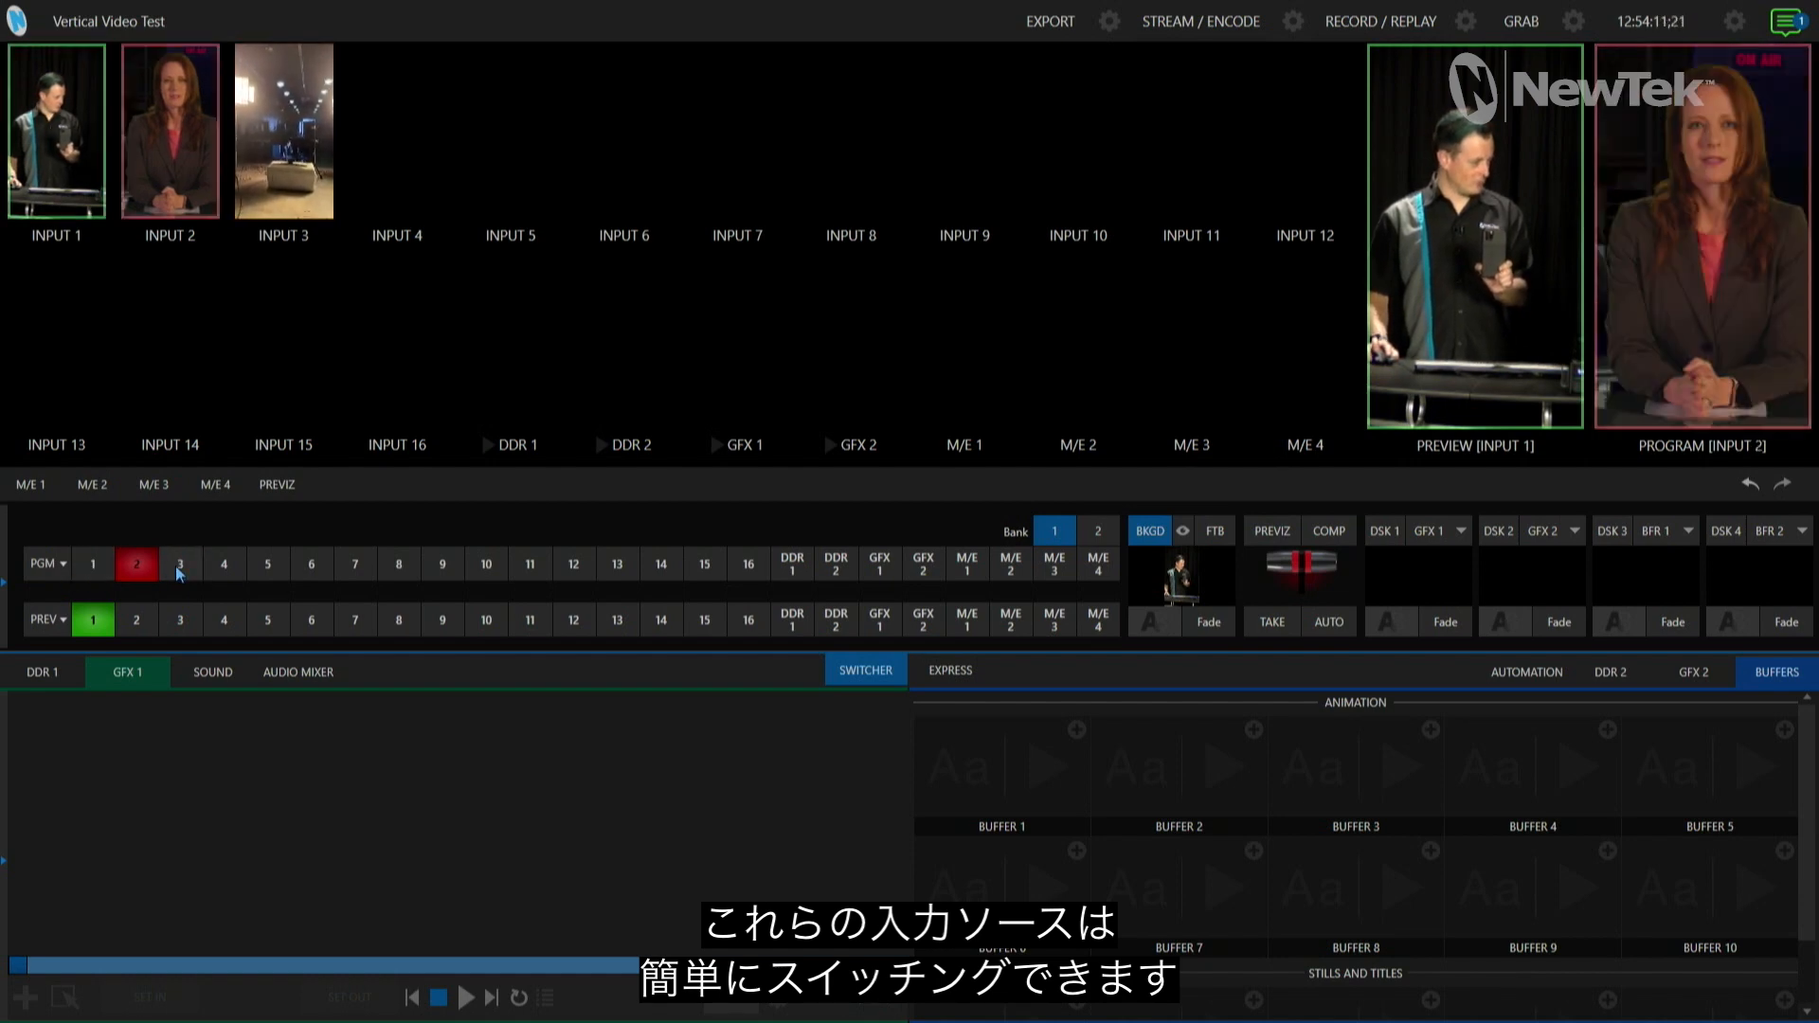
click(182, 573)
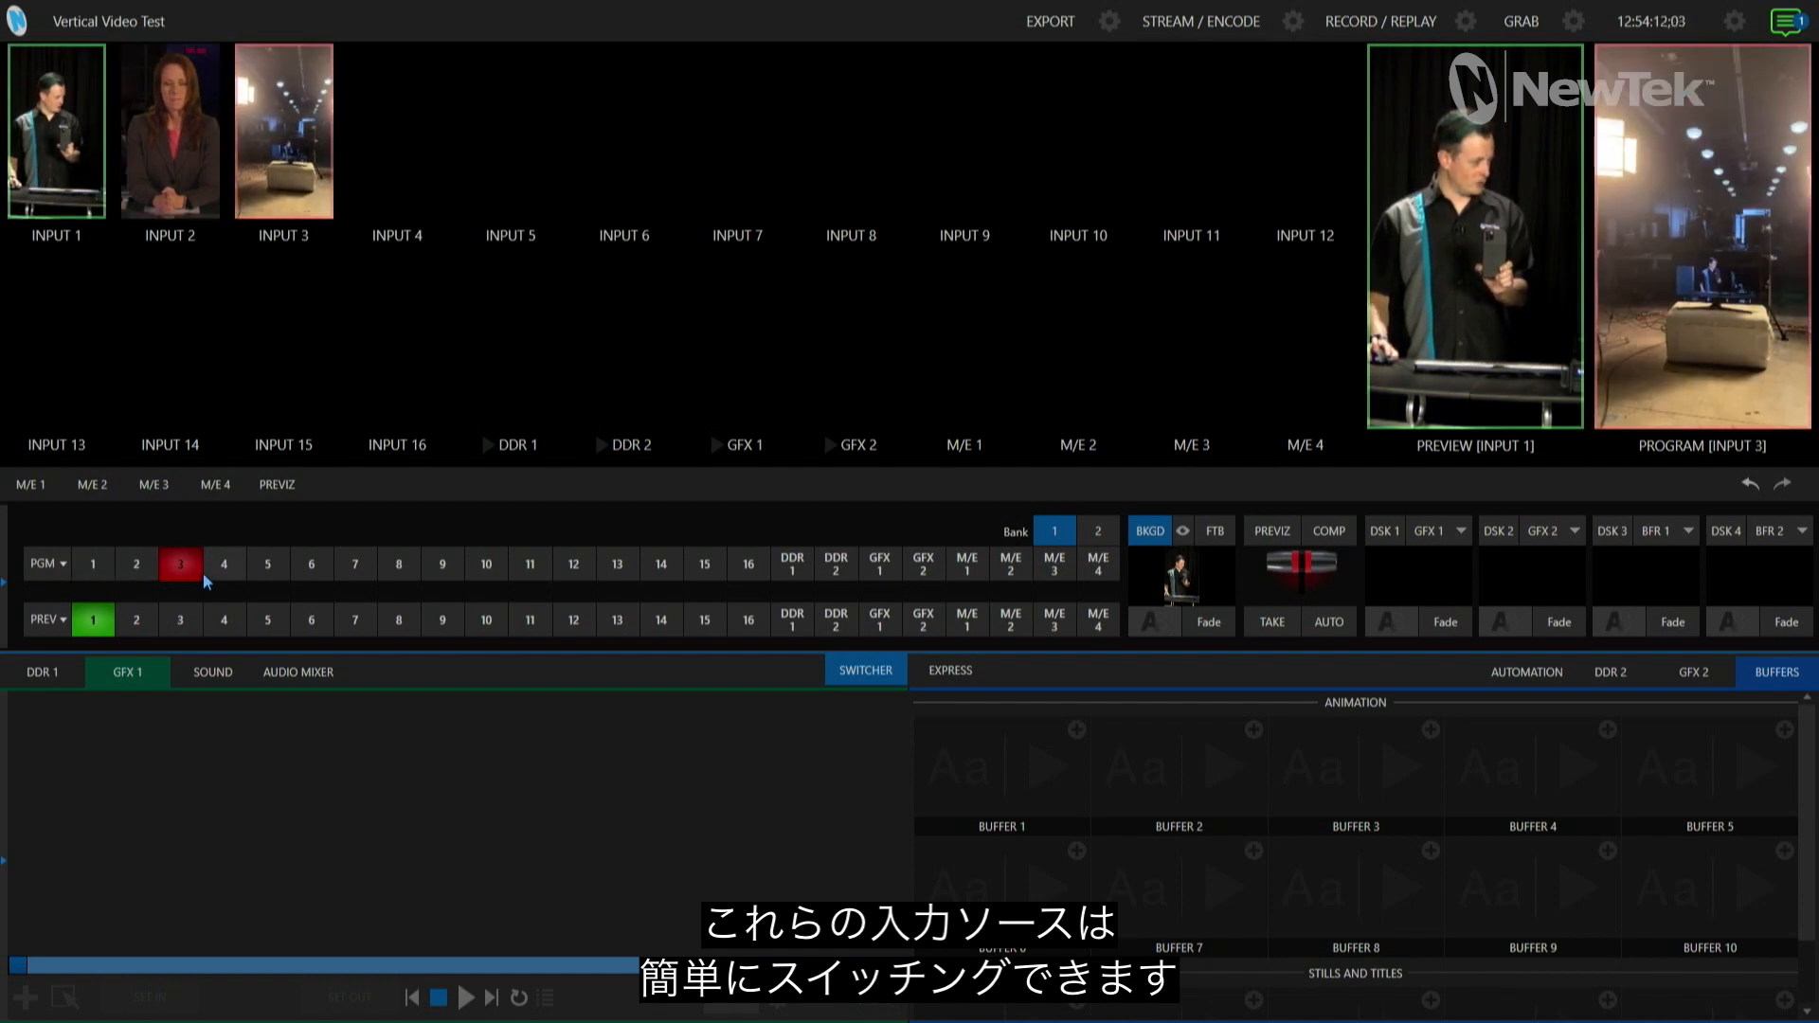
Load the Basic 002 title from the Basic titles into the GFX 1 playlist.
double_click(118, 765)
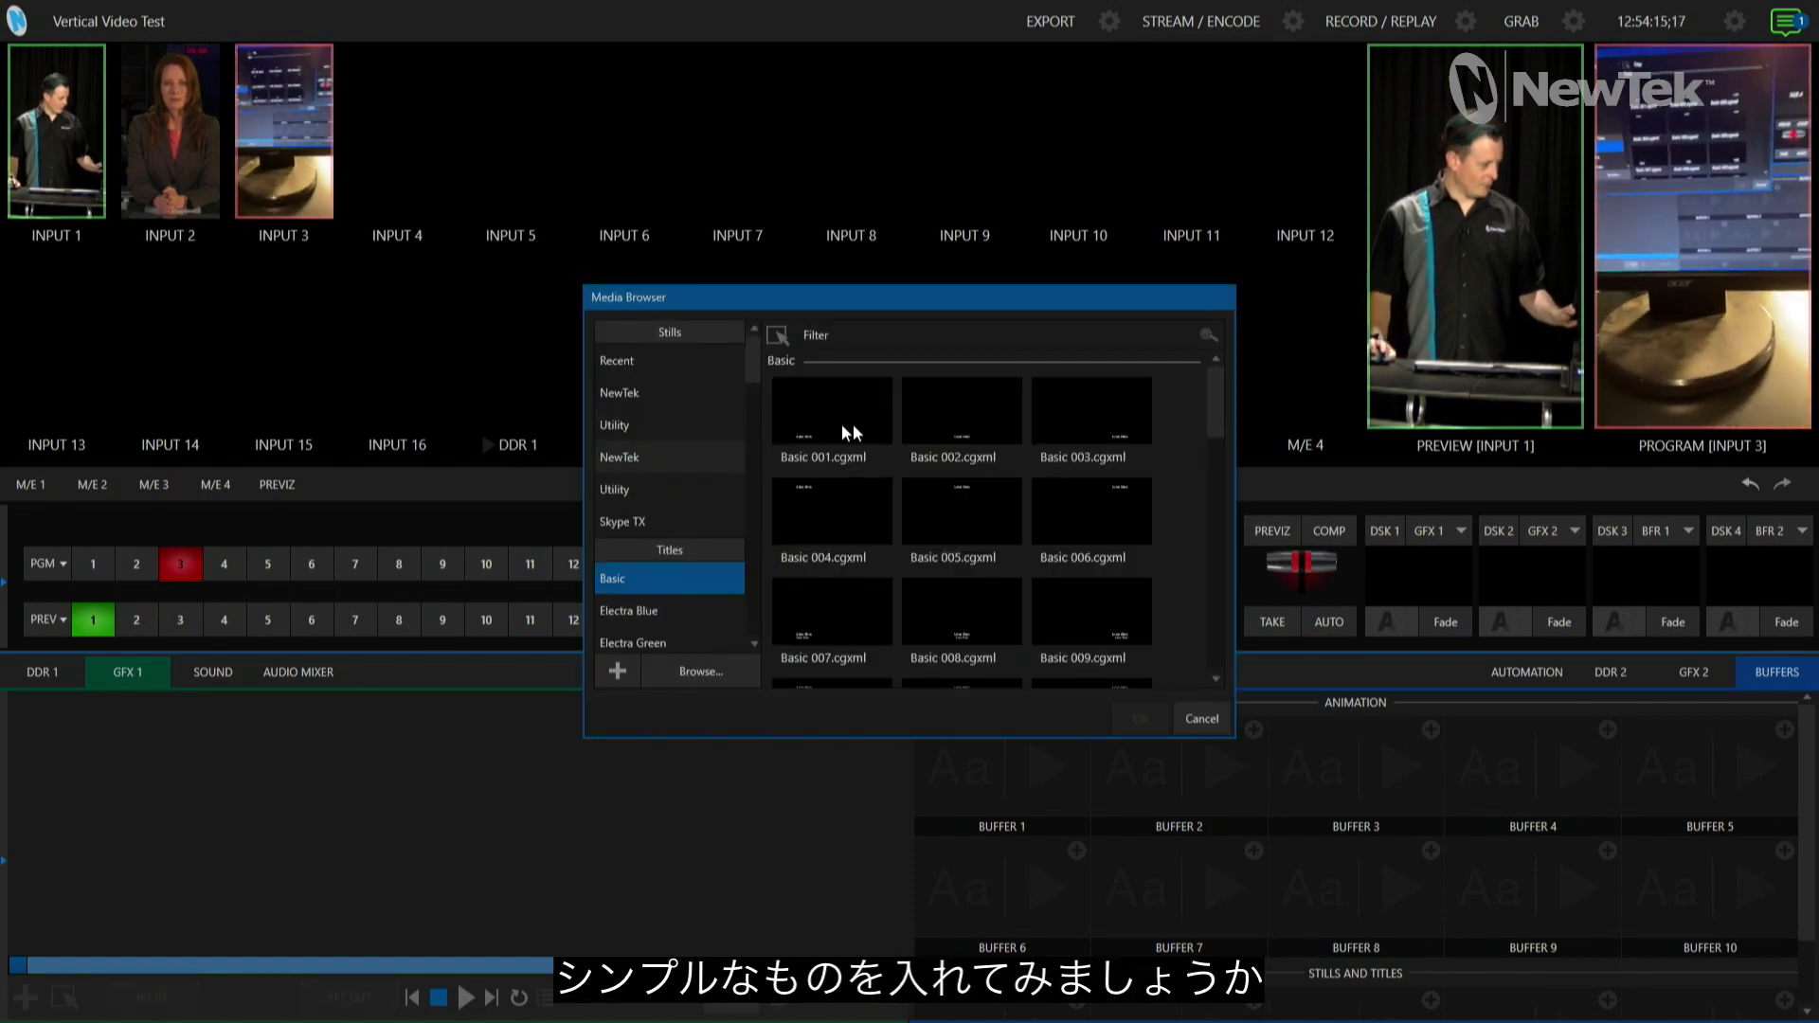
click(959, 415)
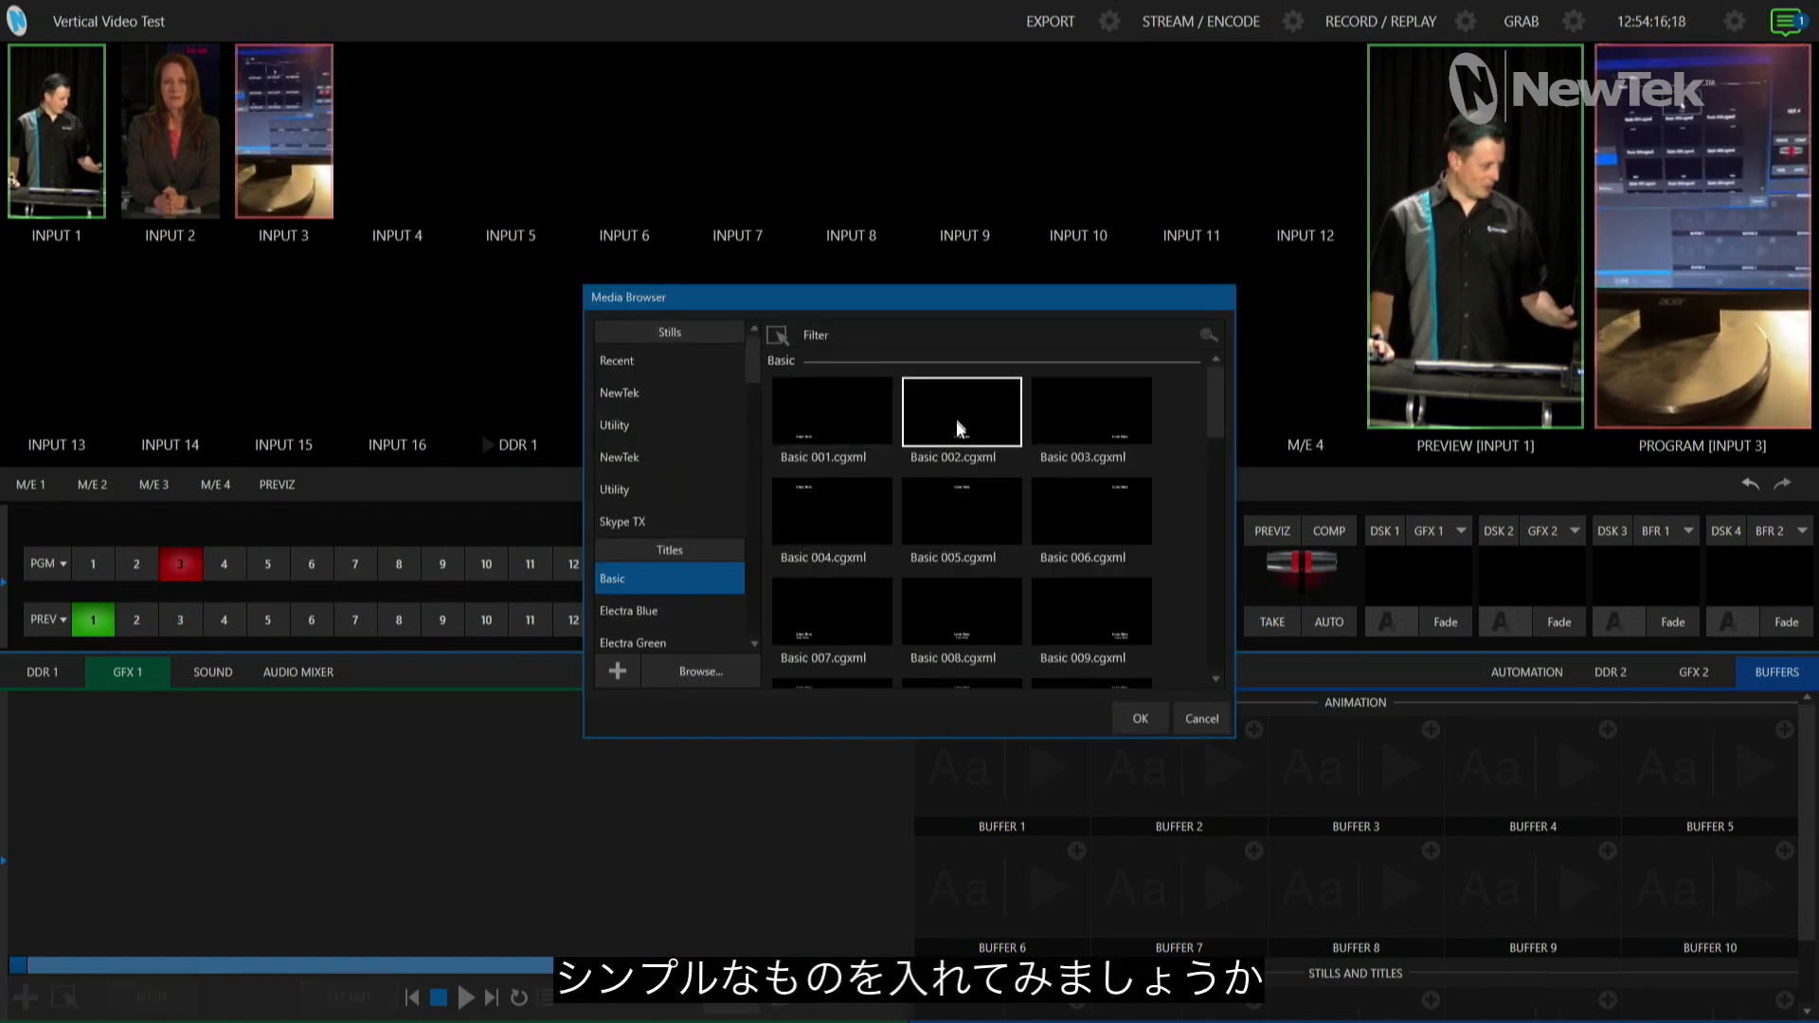
click(1120, 709)
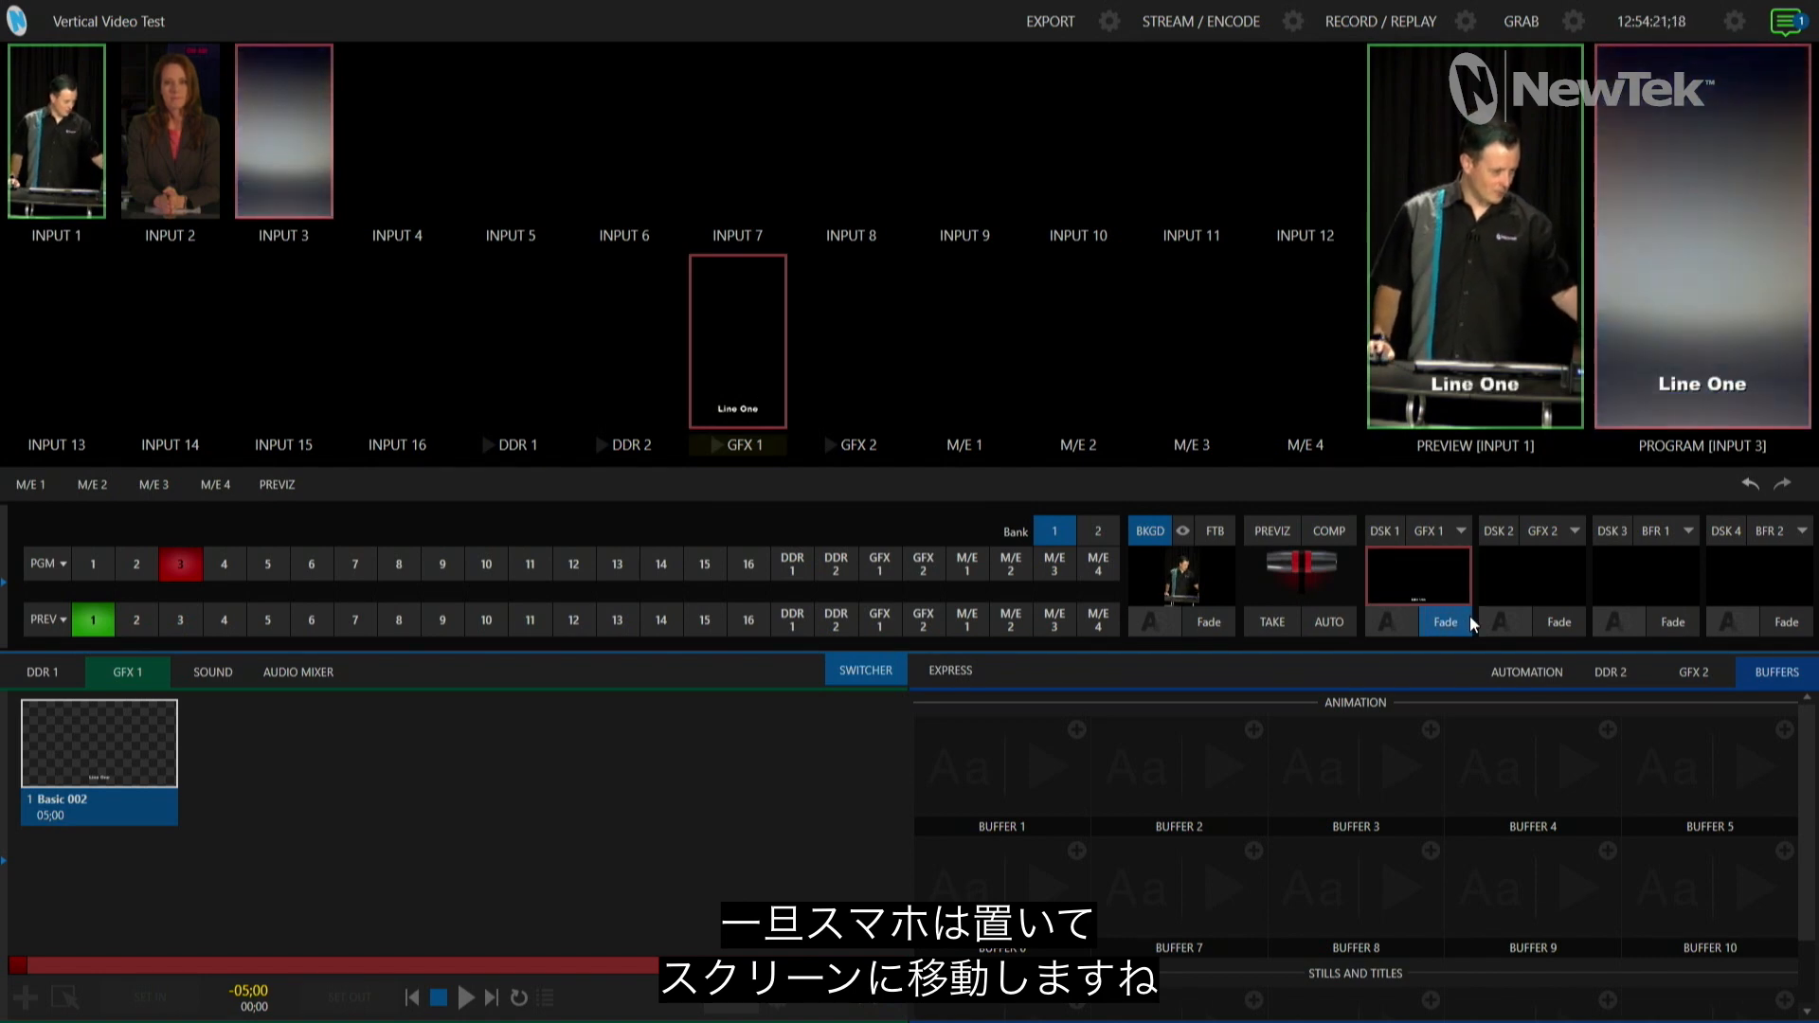
Cut the program output to Input 1 and change the Basic 002 title's text to "vertical video".
click(104, 566)
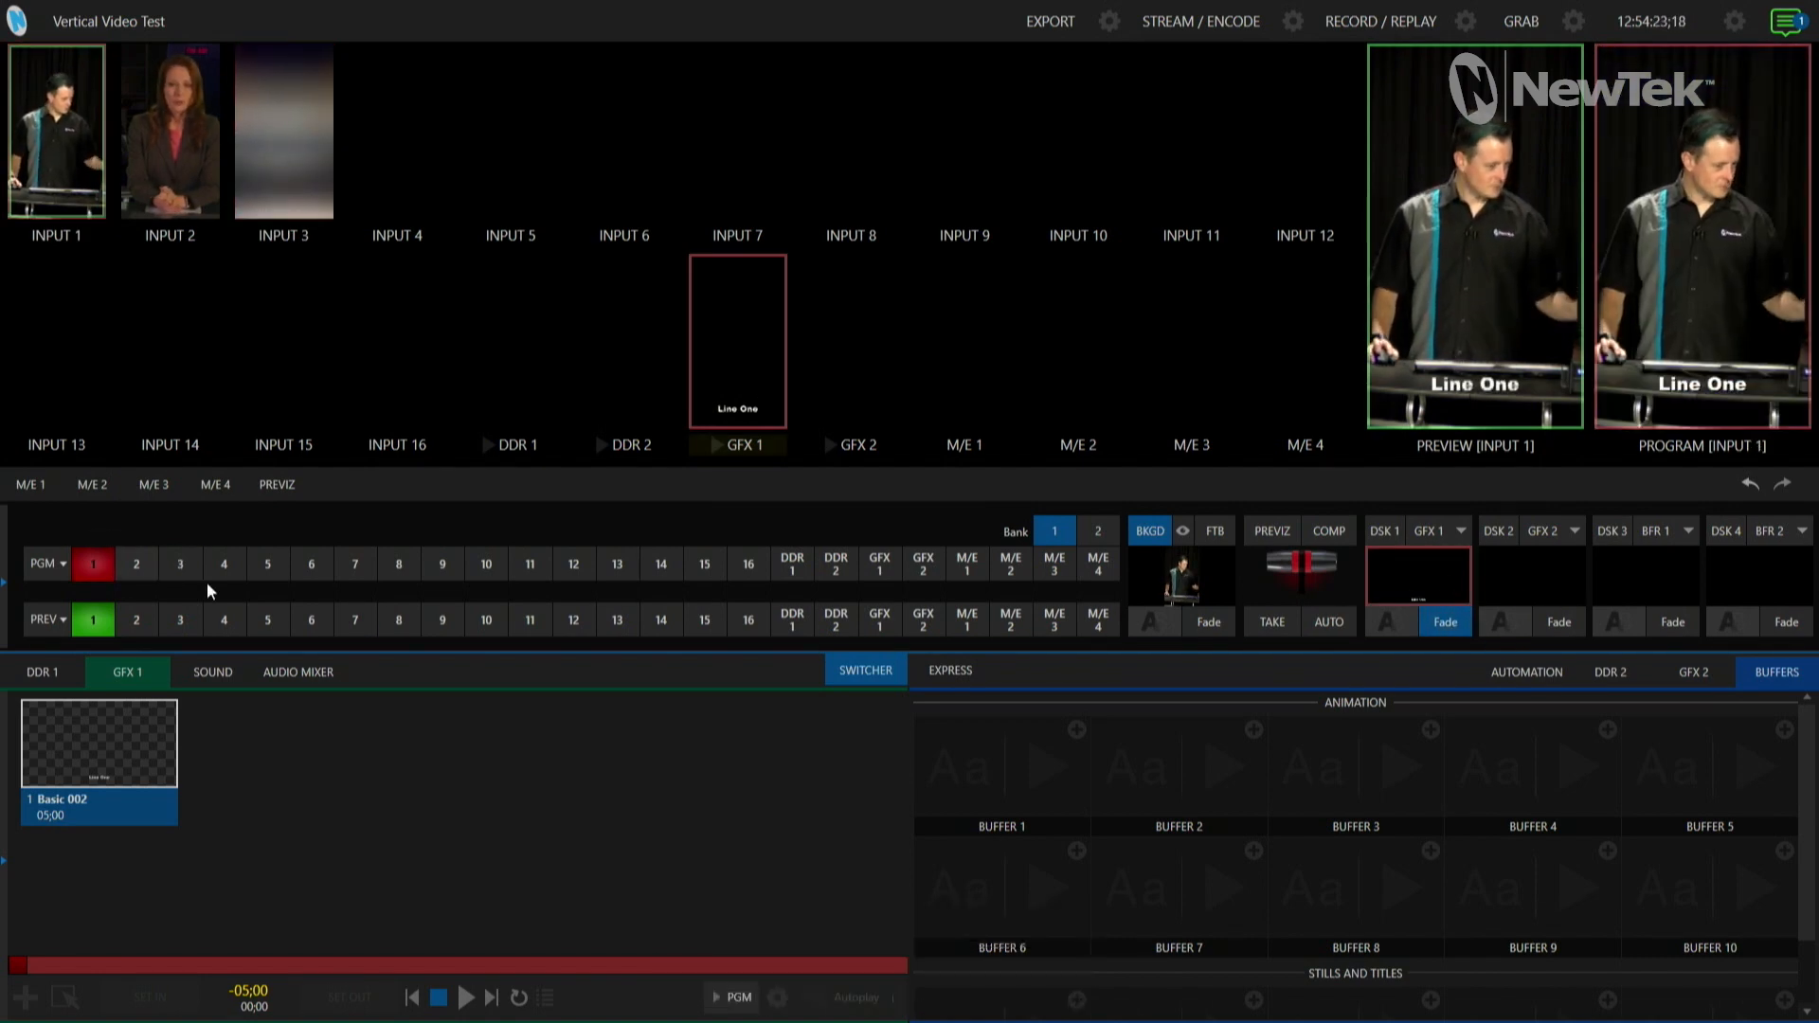
click(34, 777)
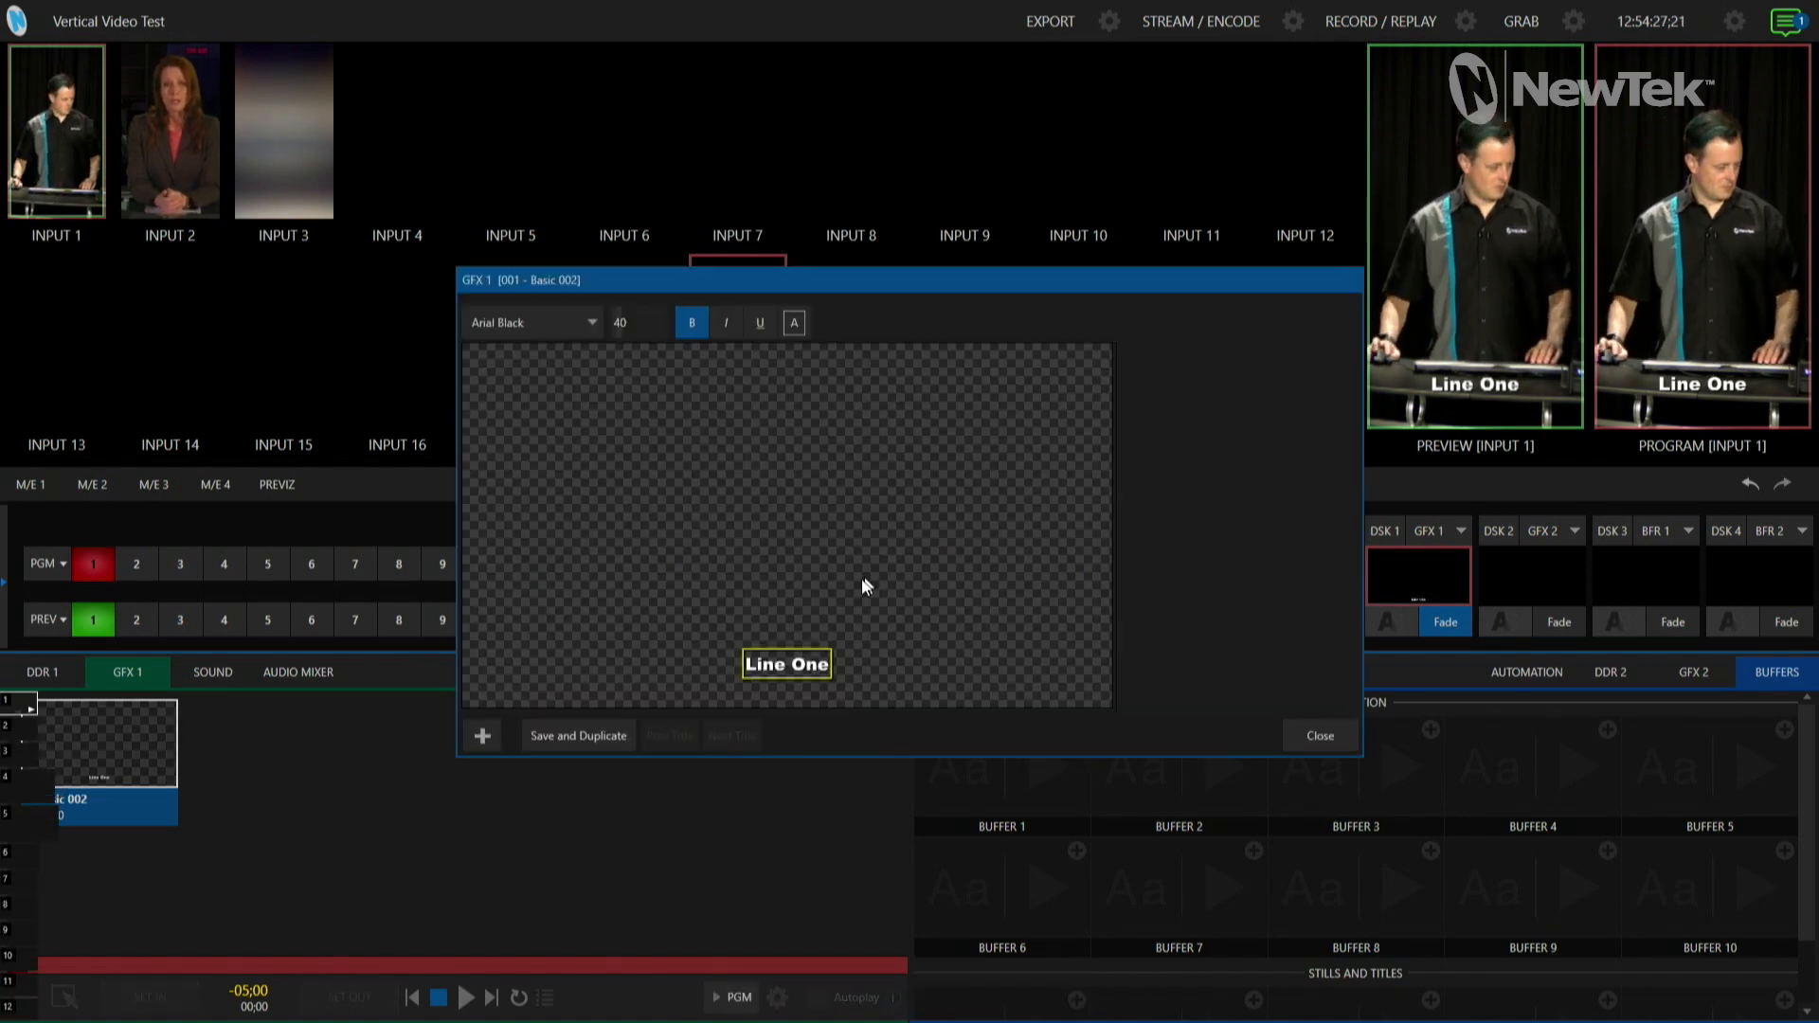
text(vert)
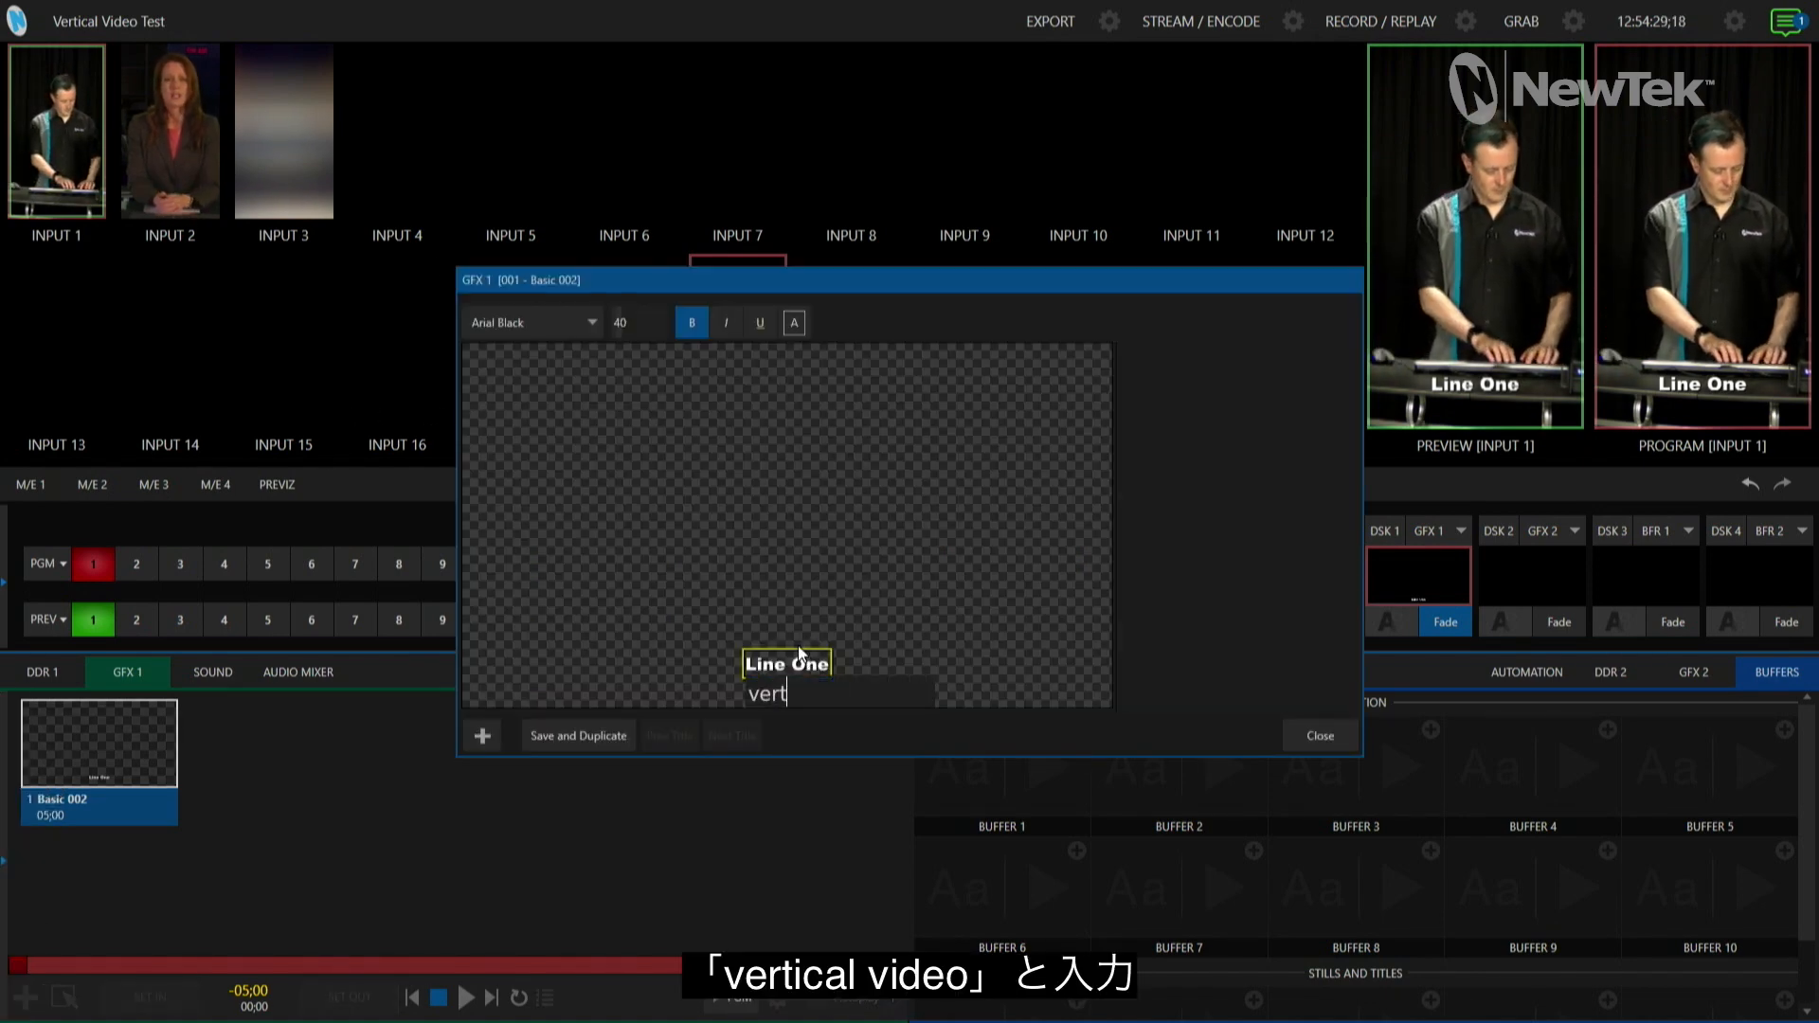
text(ical video)
key(Return)
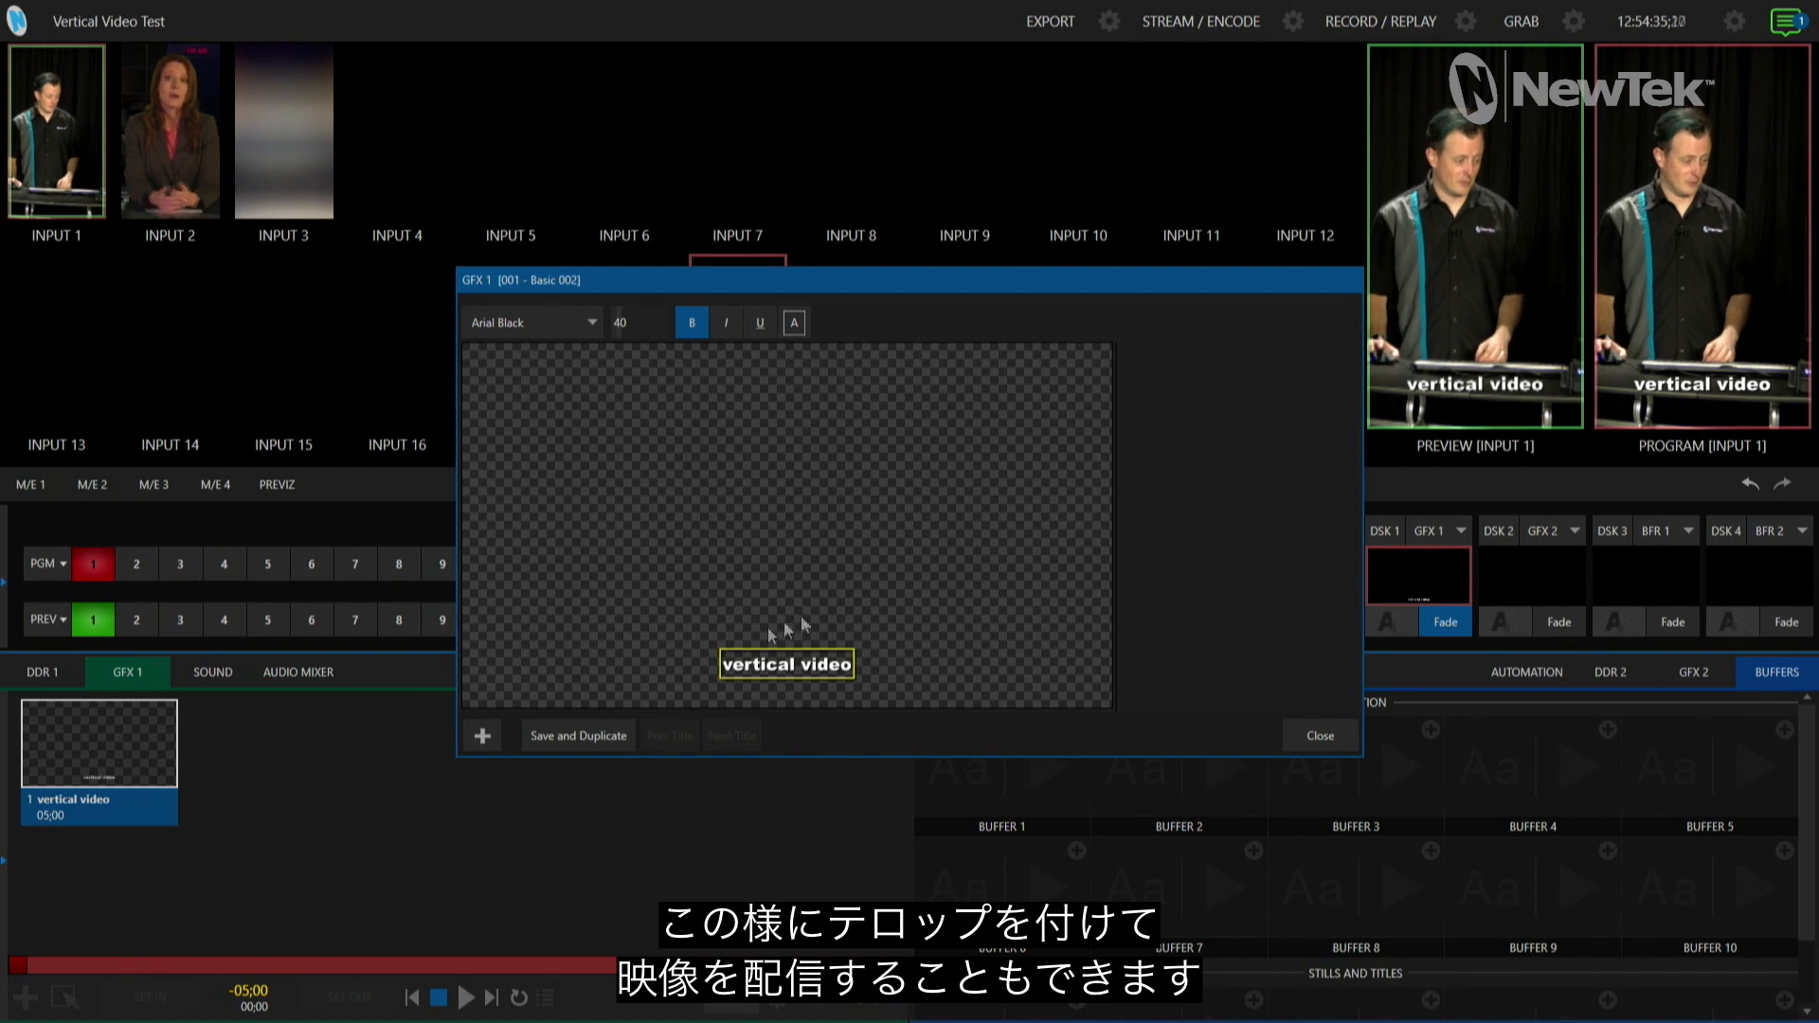
click(1315, 736)
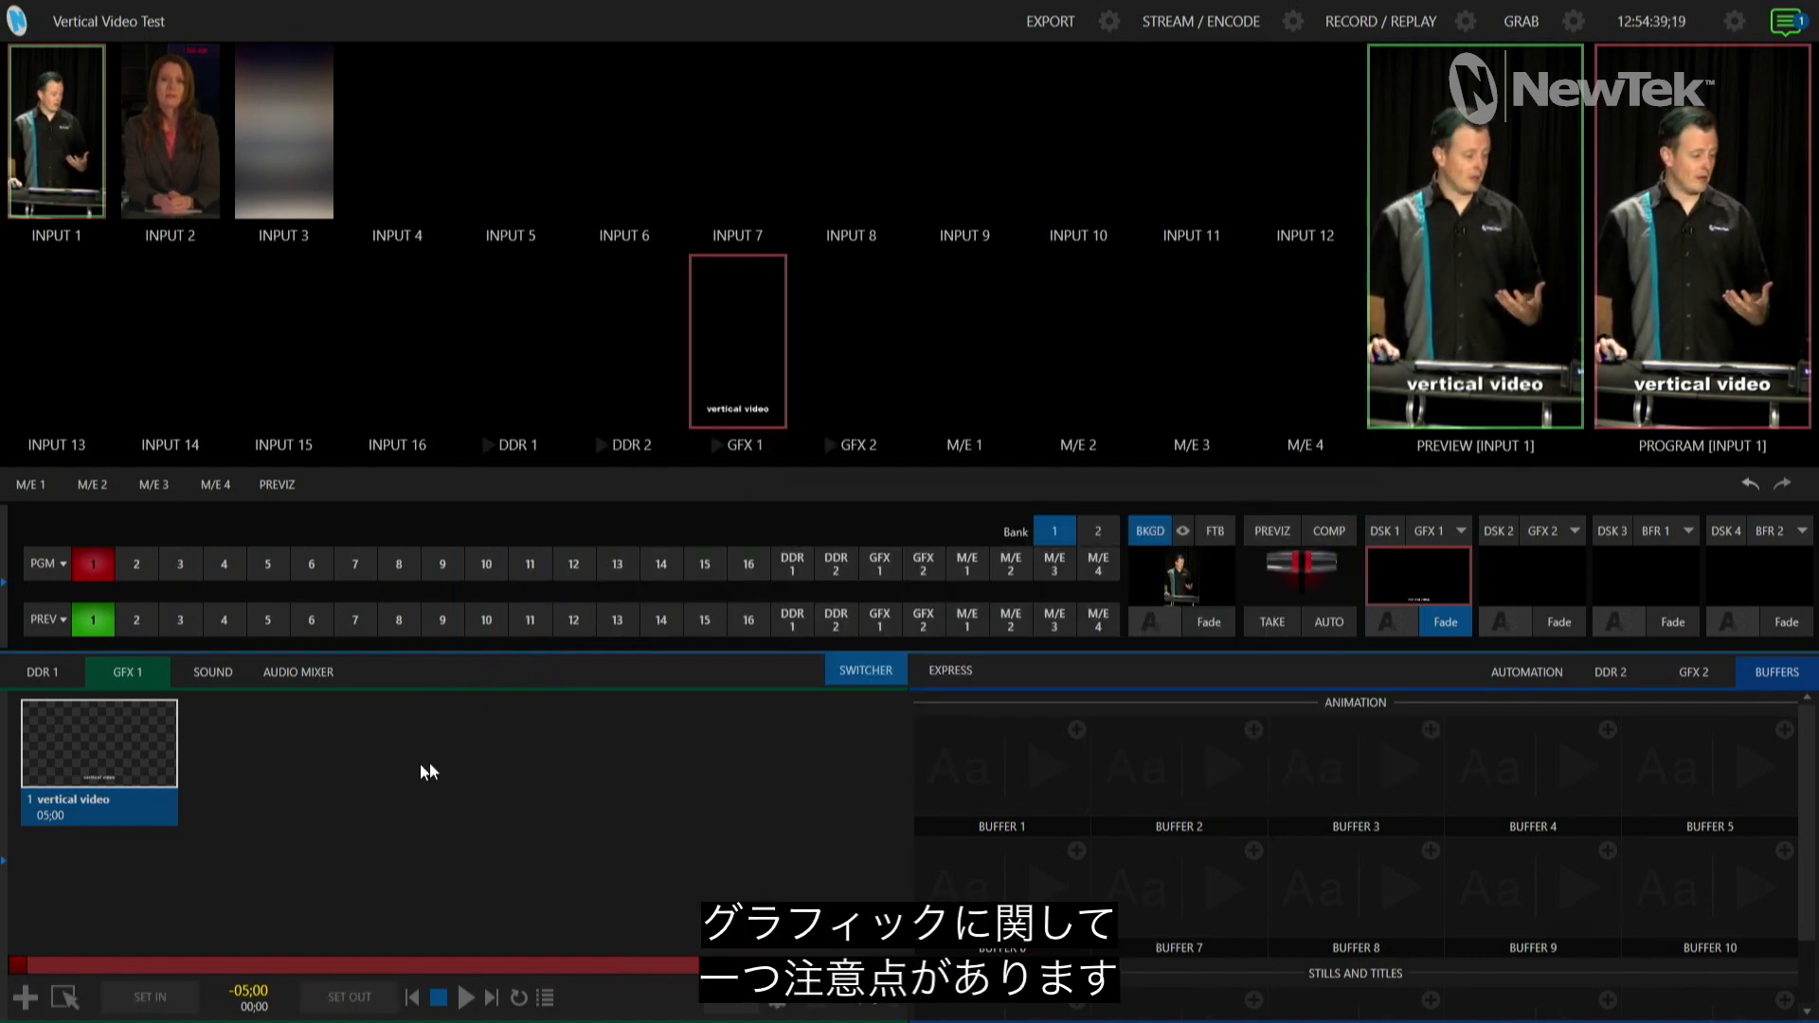
Add the Basic 001 title to the GFX 1 playlist and reposition DSK 1 to X 76.2, Y 2.9.
double_click(279, 768)
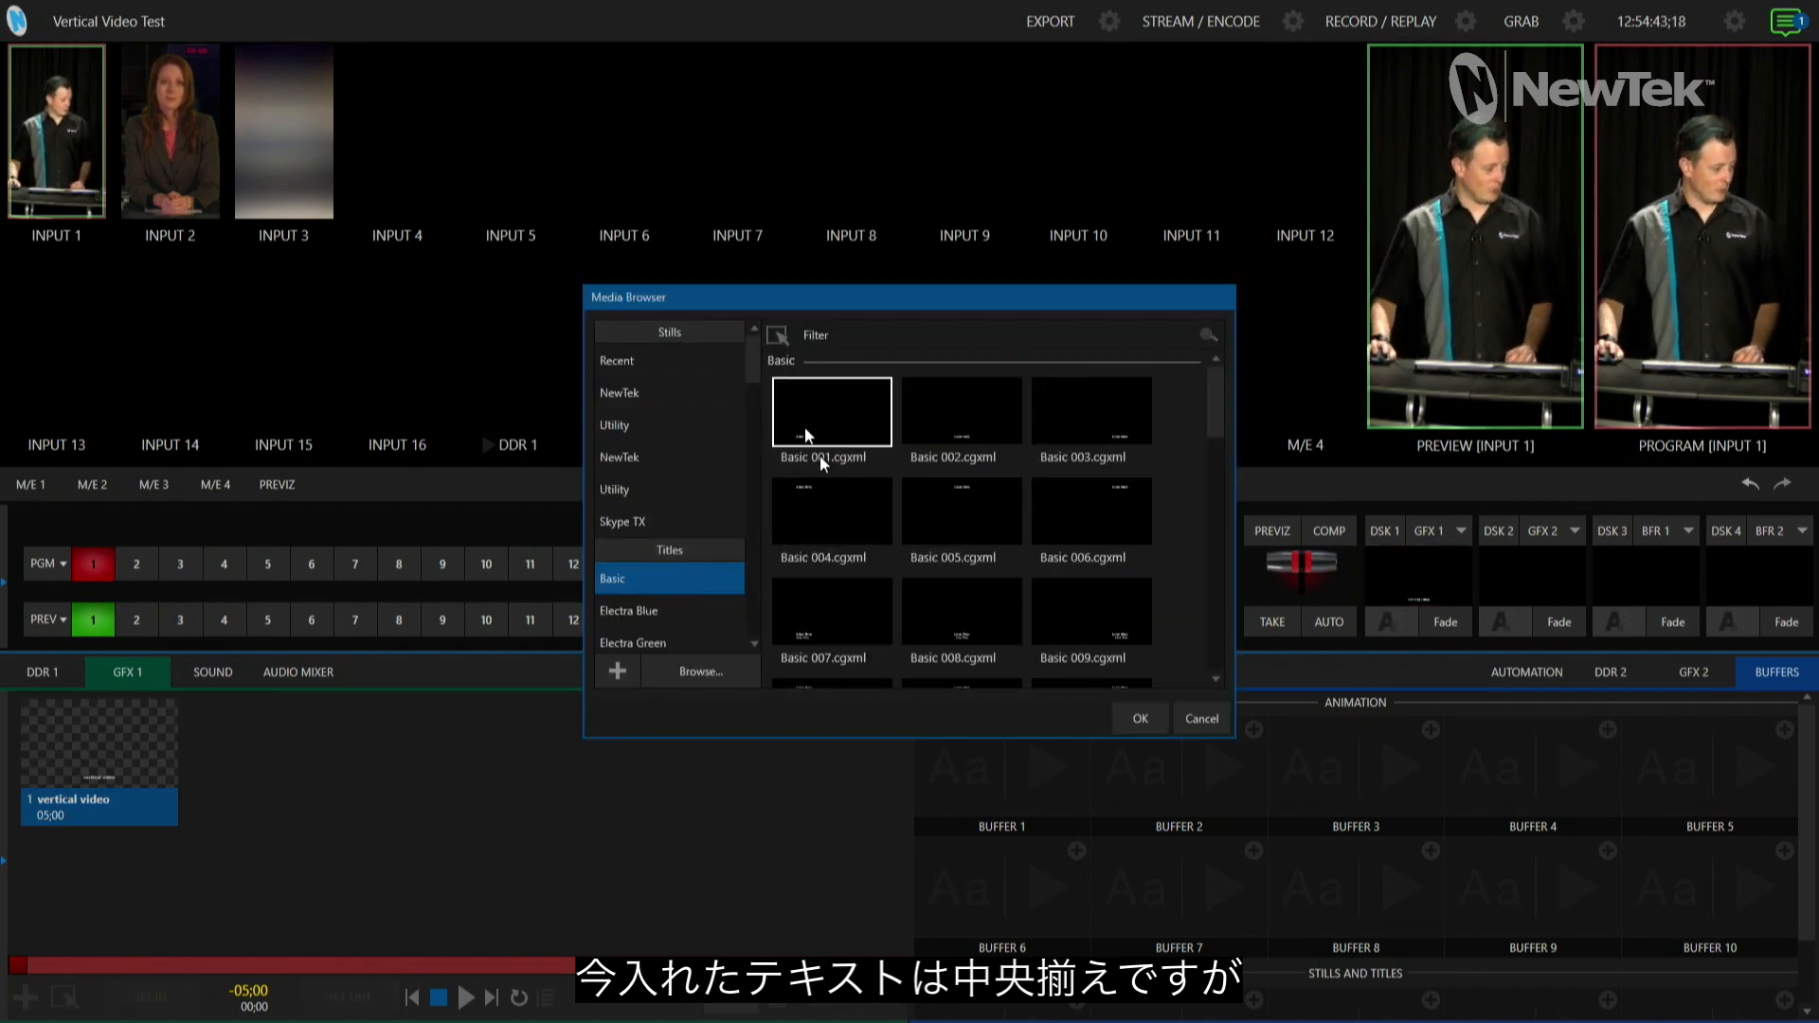
click(1141, 717)
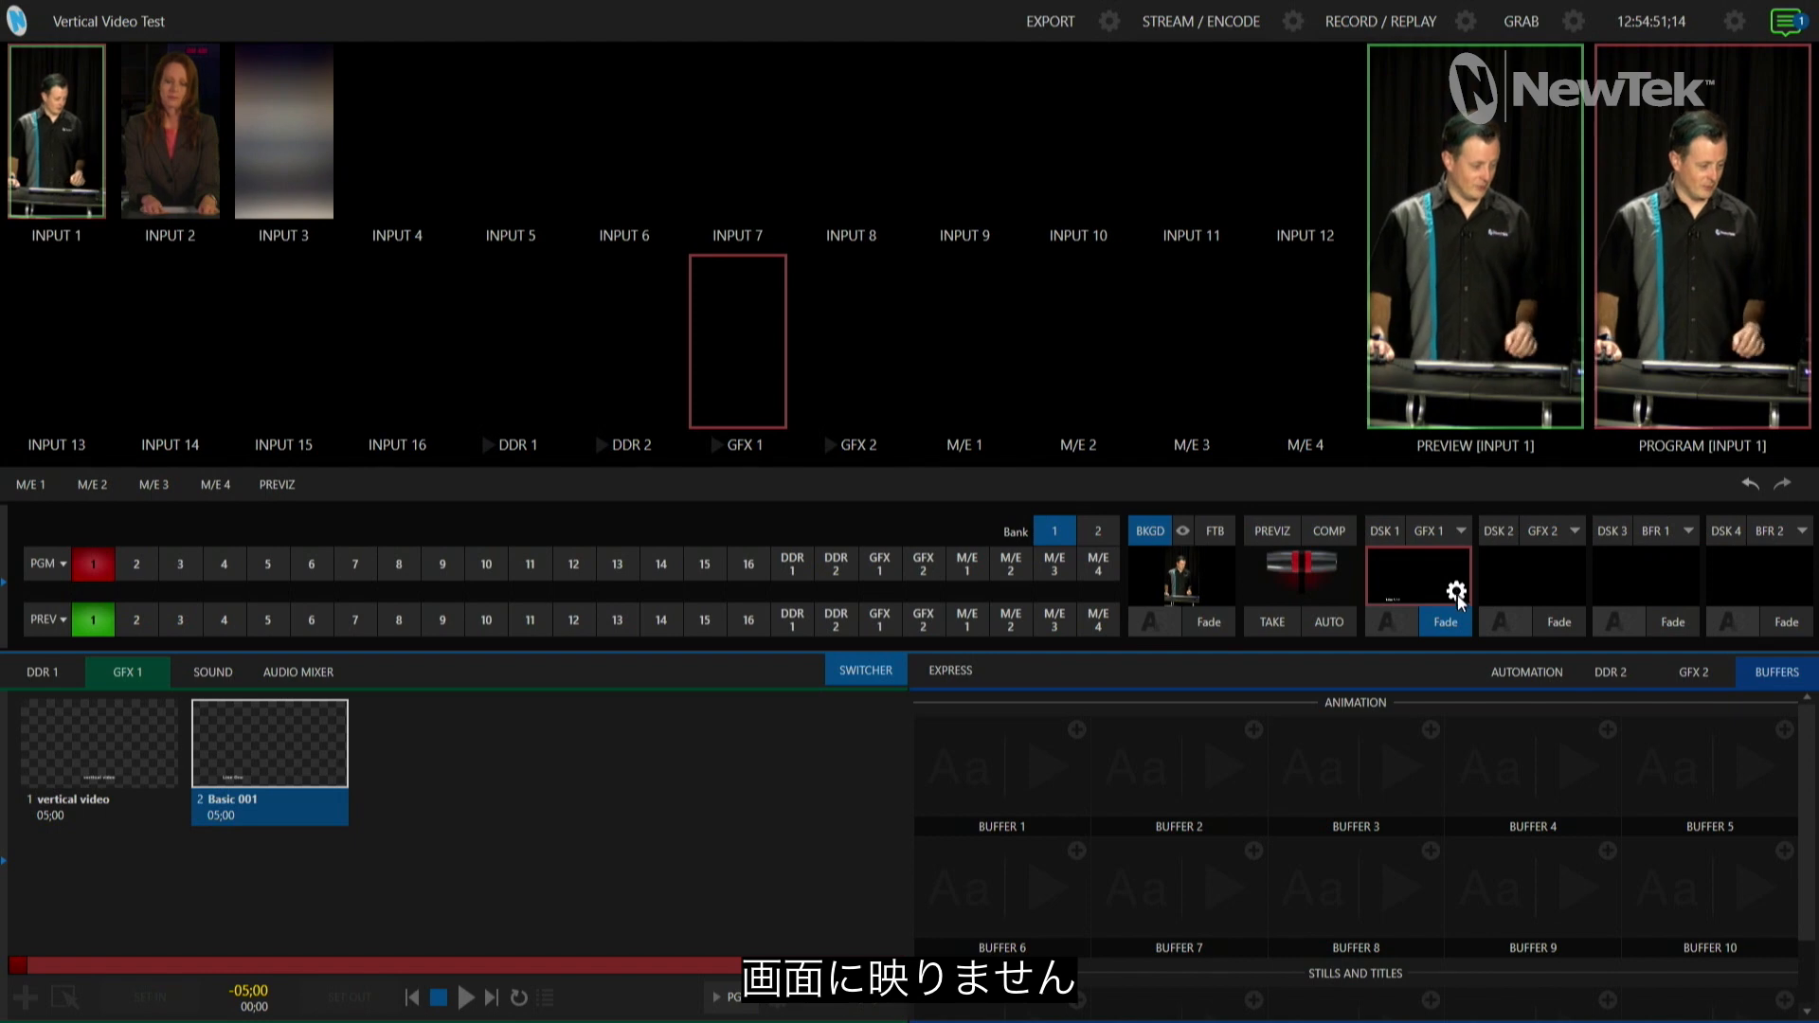
click(1456, 593)
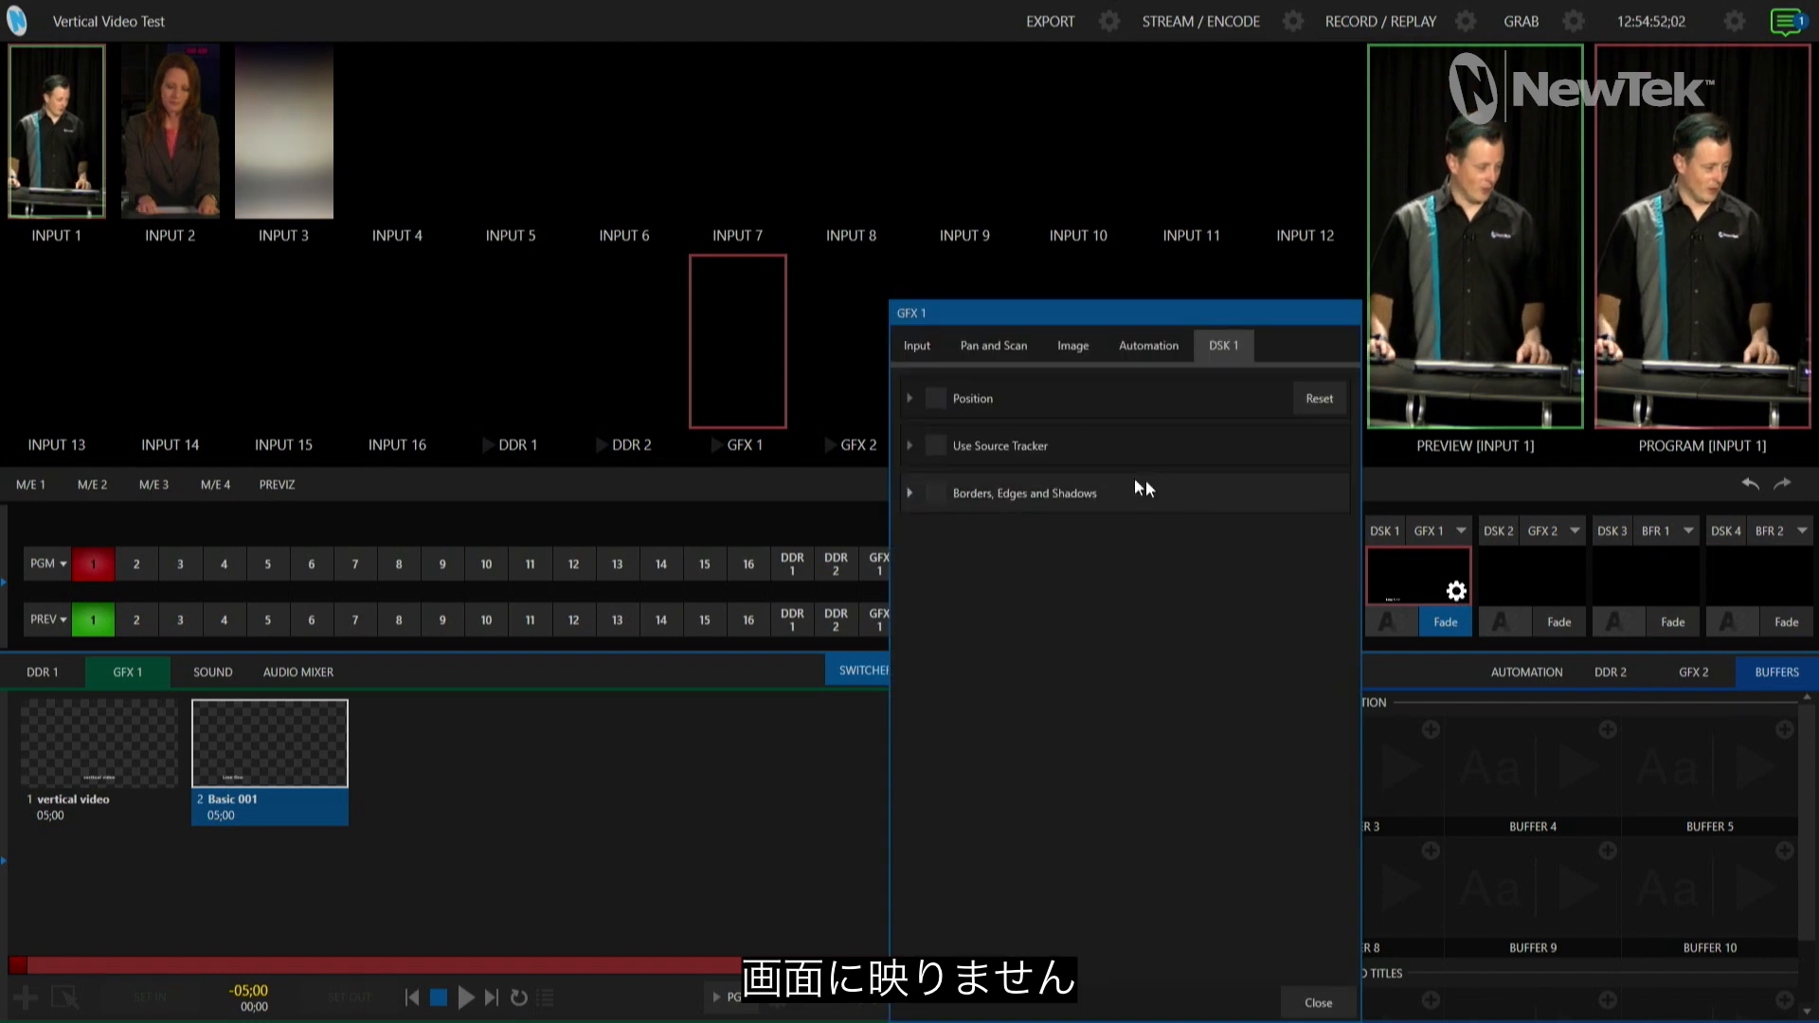
click(910, 403)
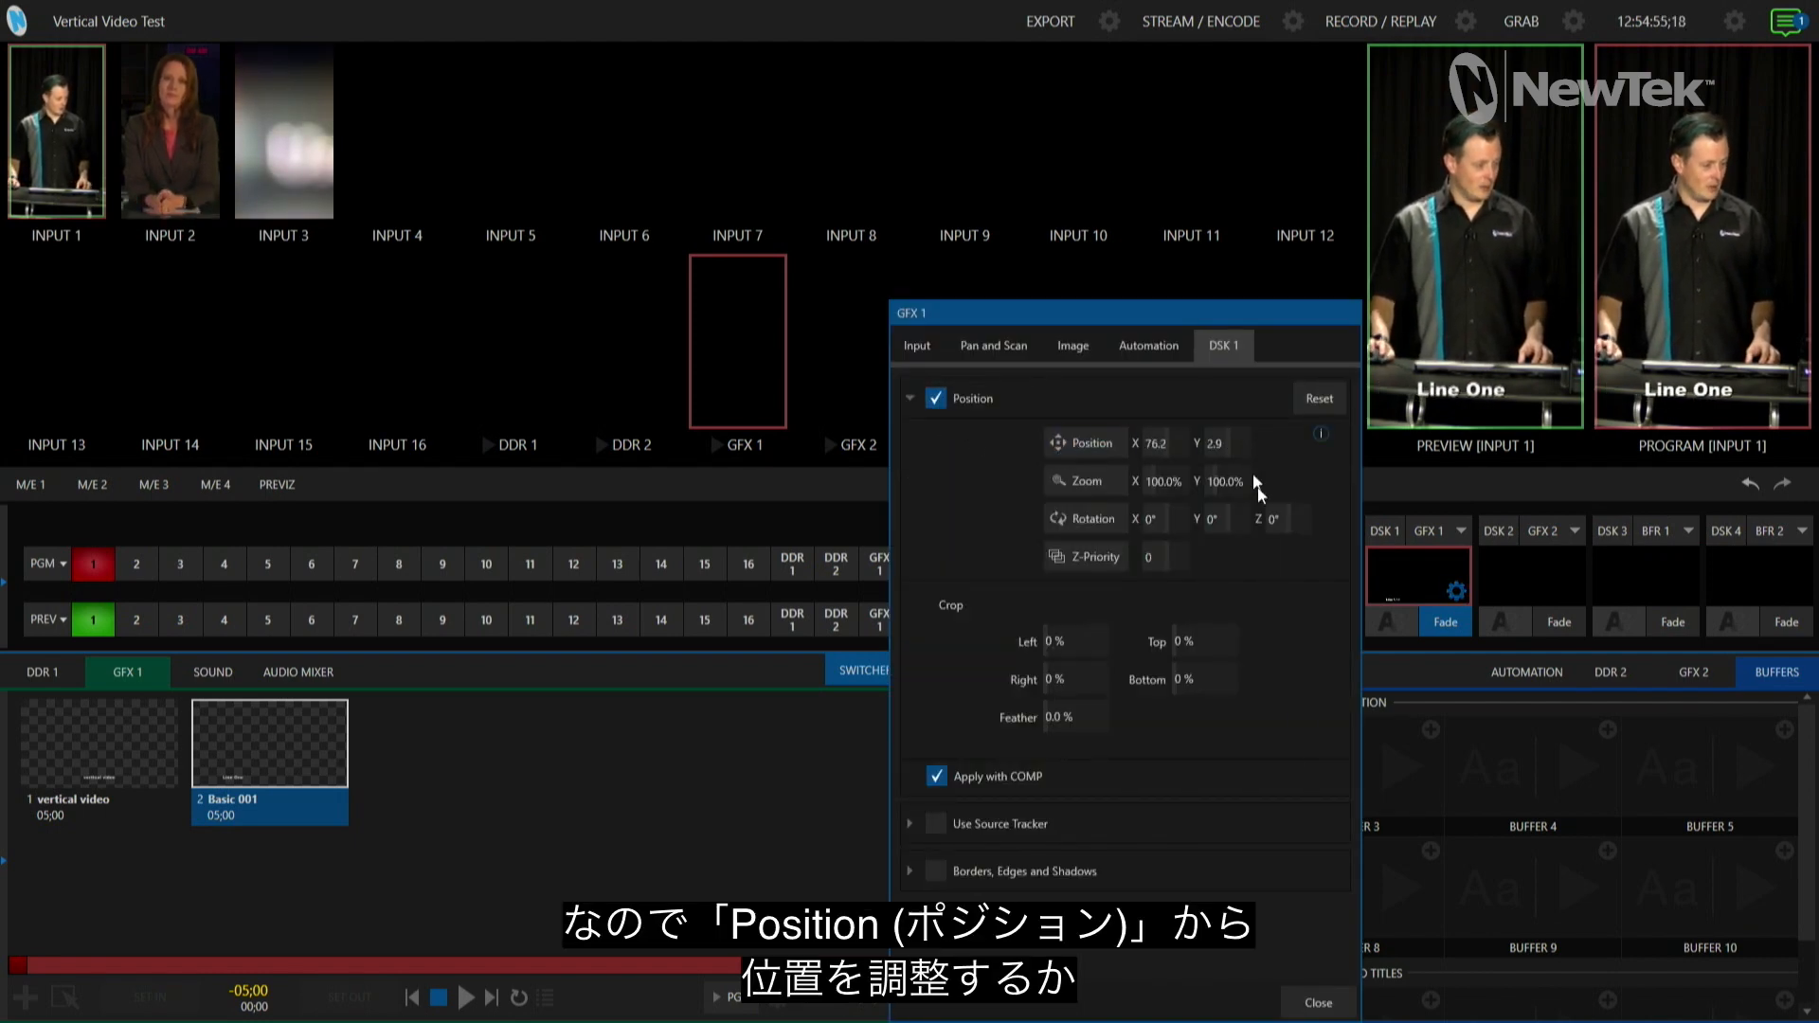
click(1318, 1002)
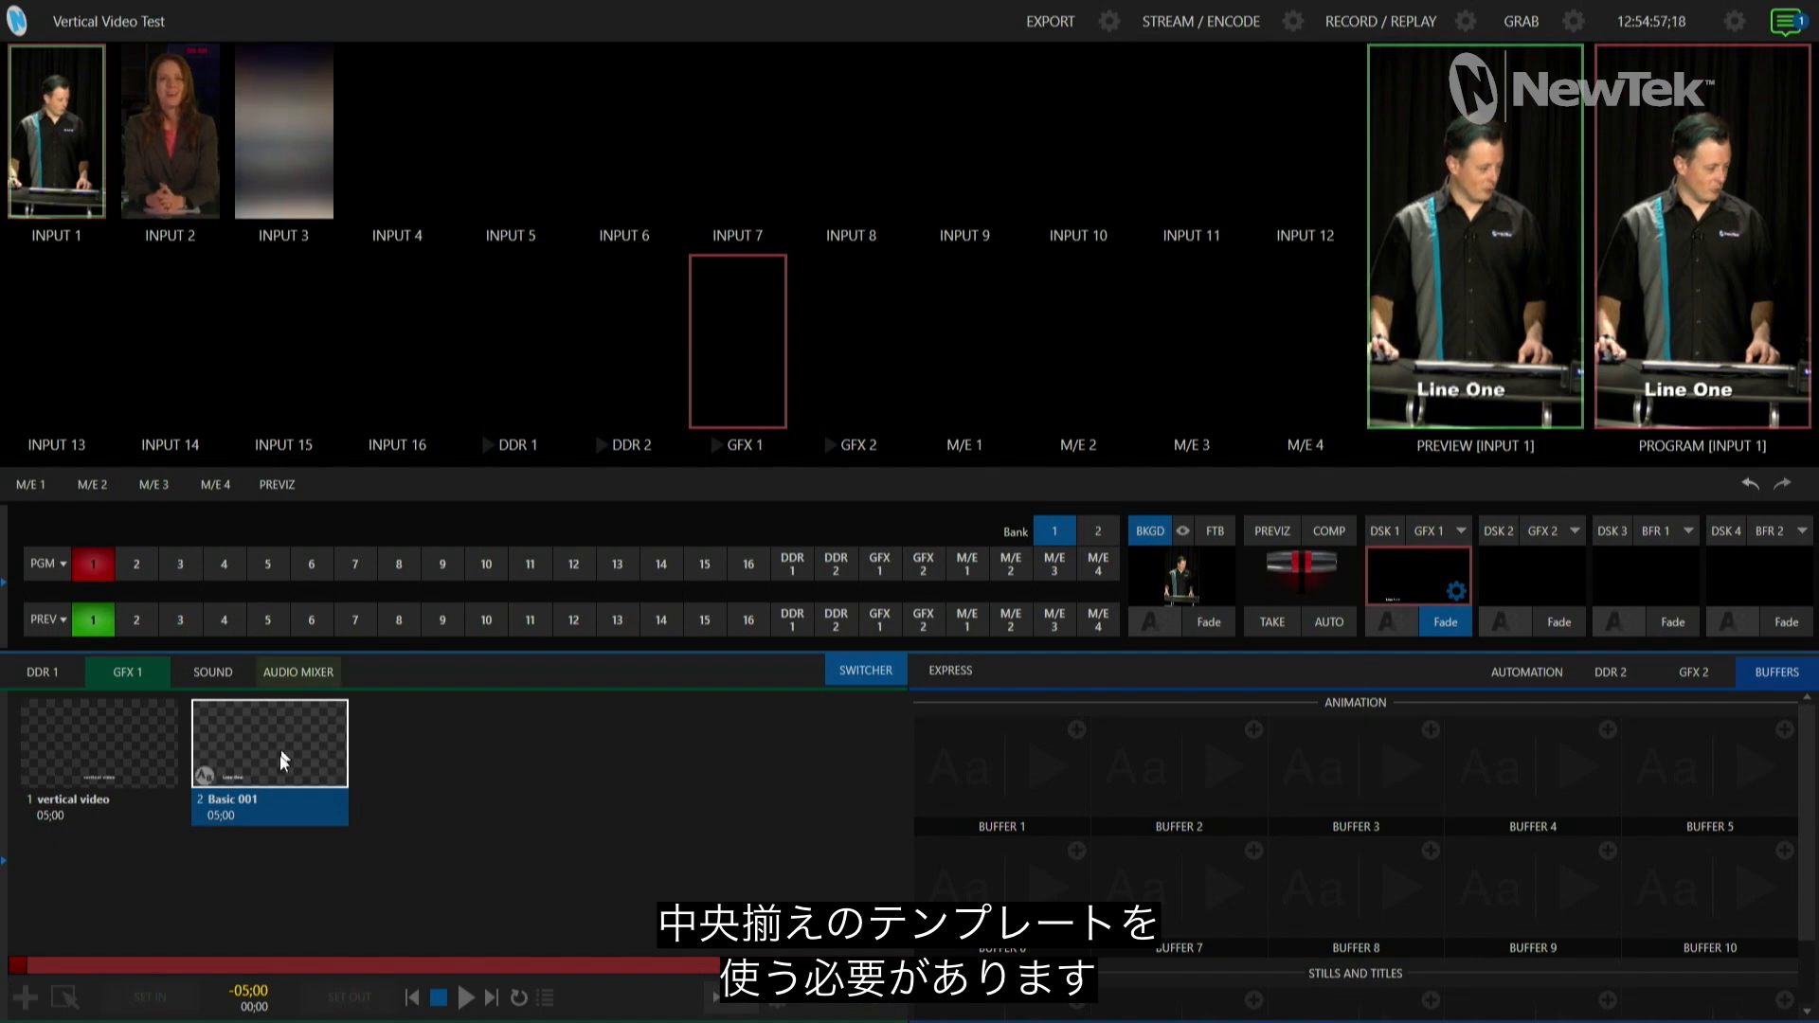
Delete the Basic 001 title from the GFX 1 playlist, reselect the "vertical video" title and reset DSK 1's position.
key(Delete)
click(106, 734)
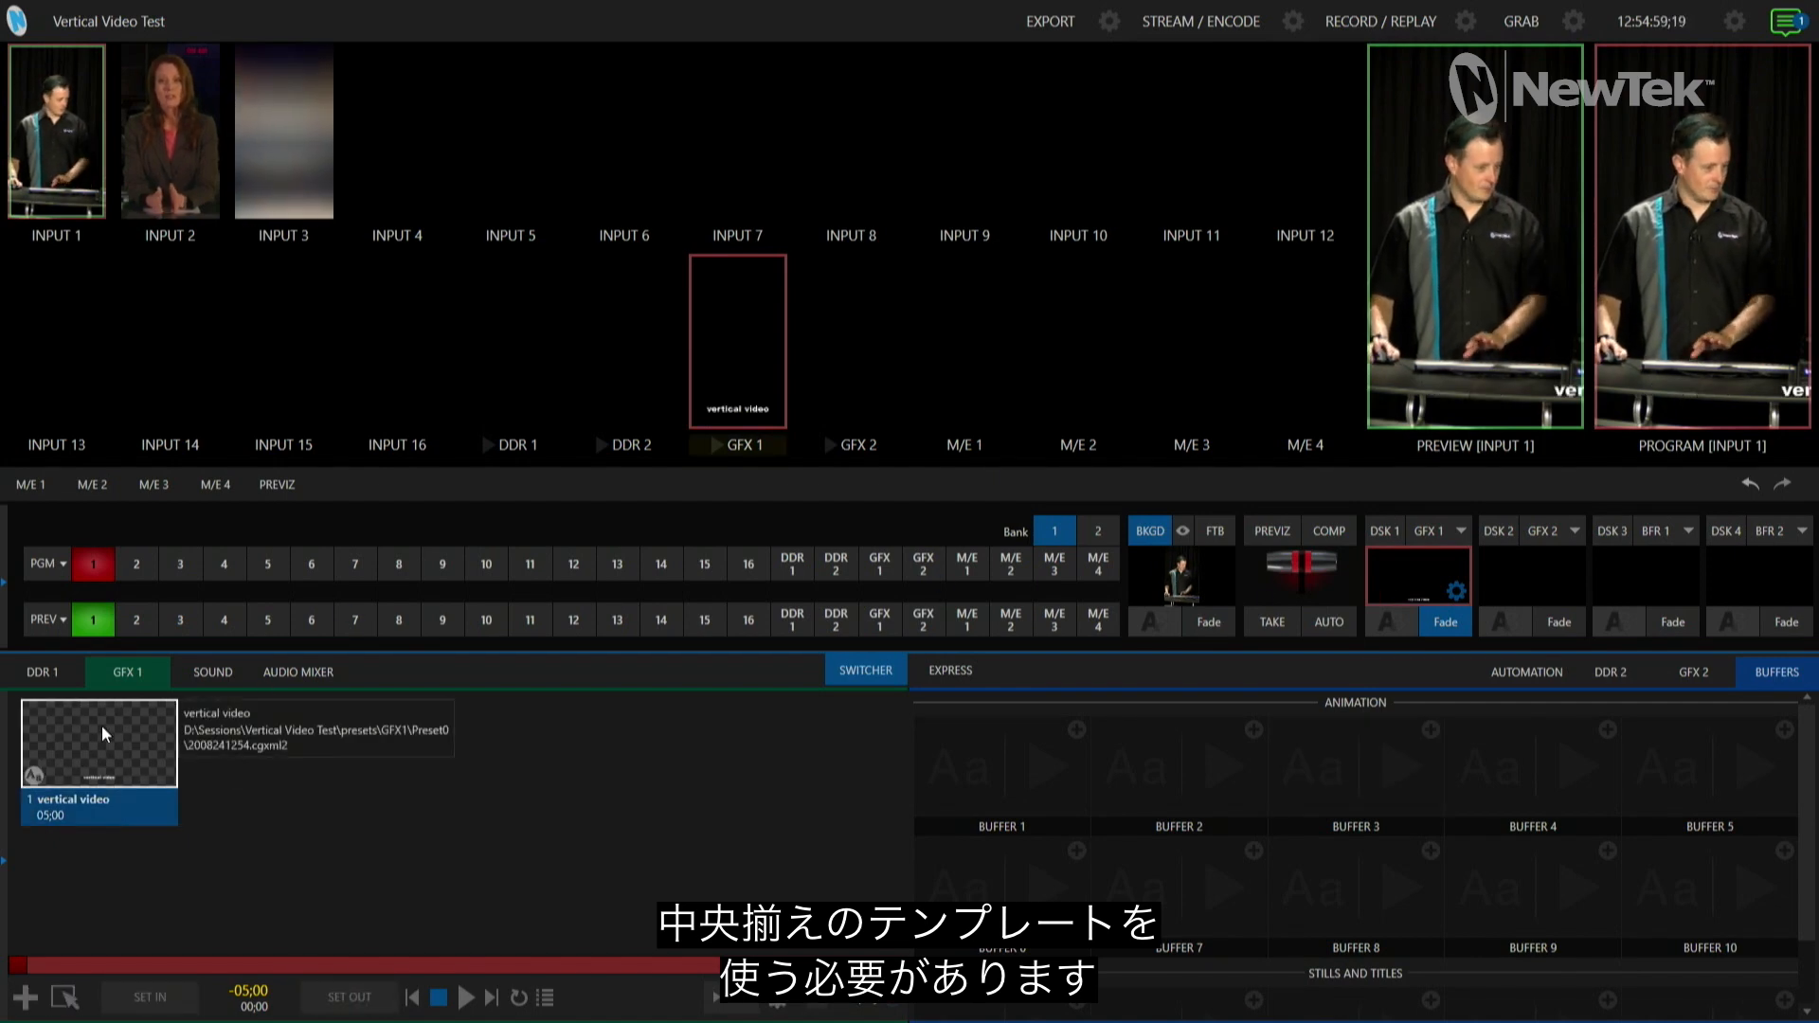
click(1459, 592)
click(1319, 398)
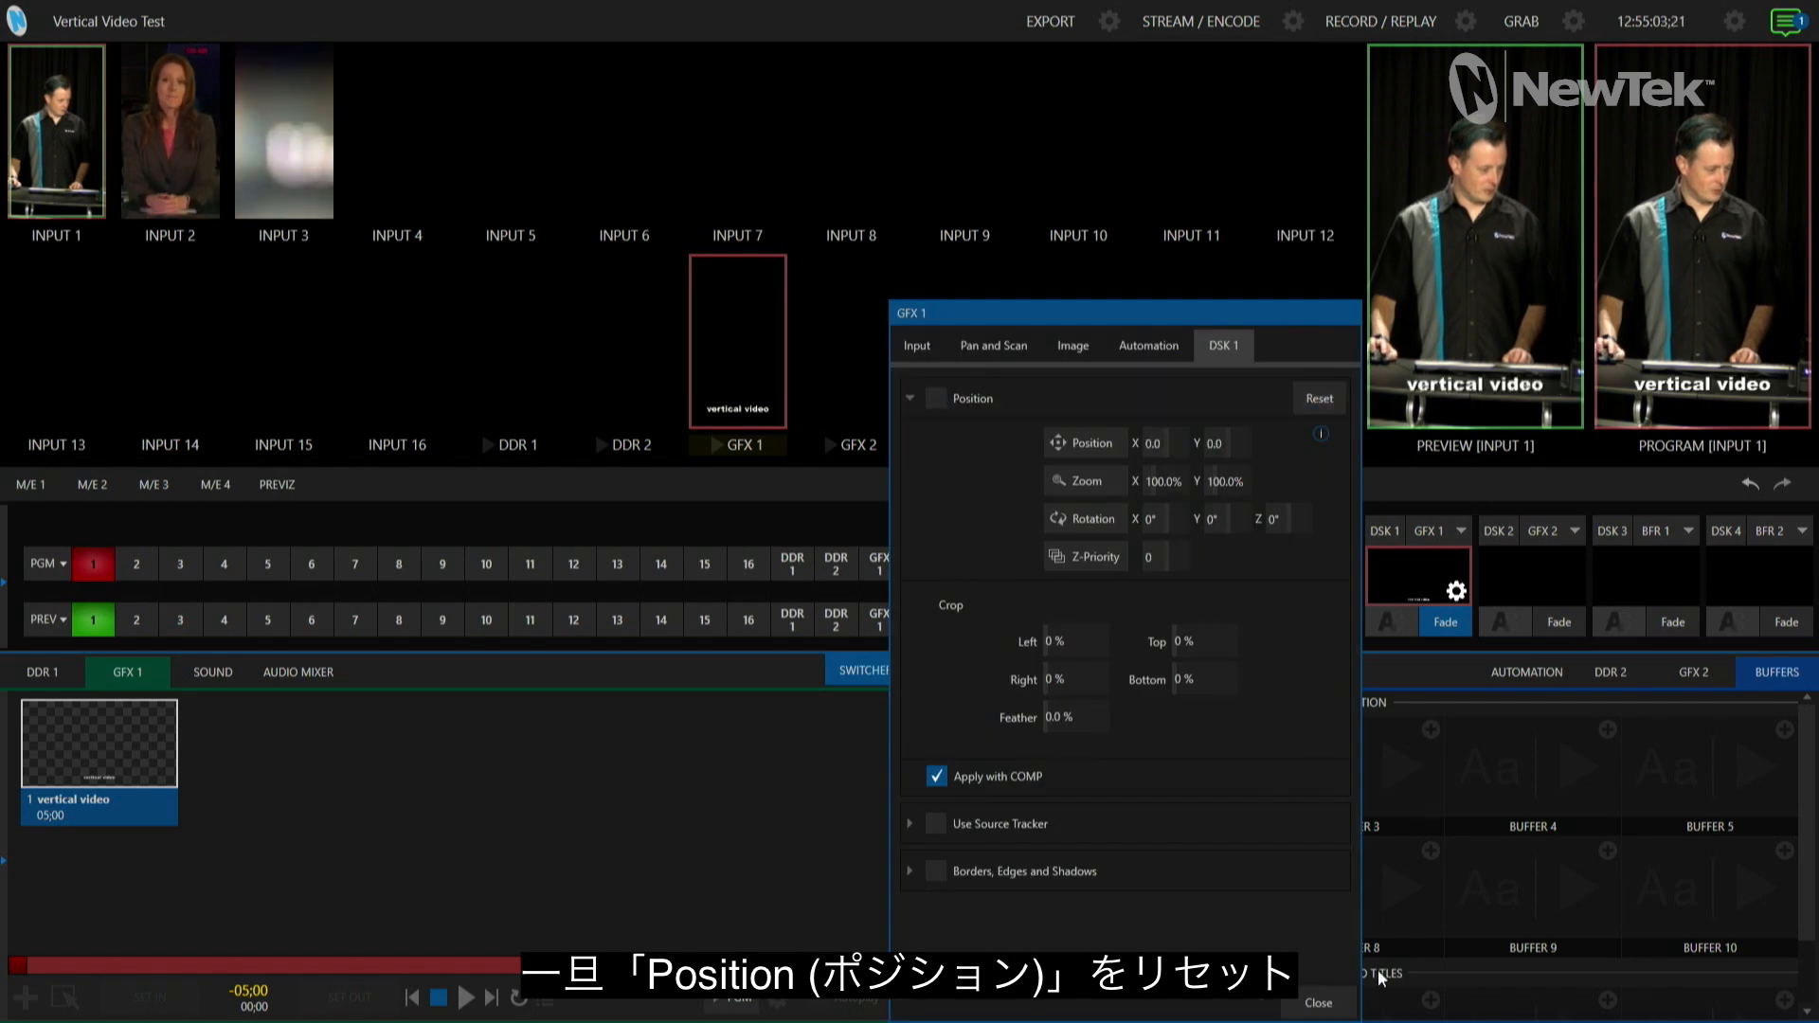
click(1331, 1003)
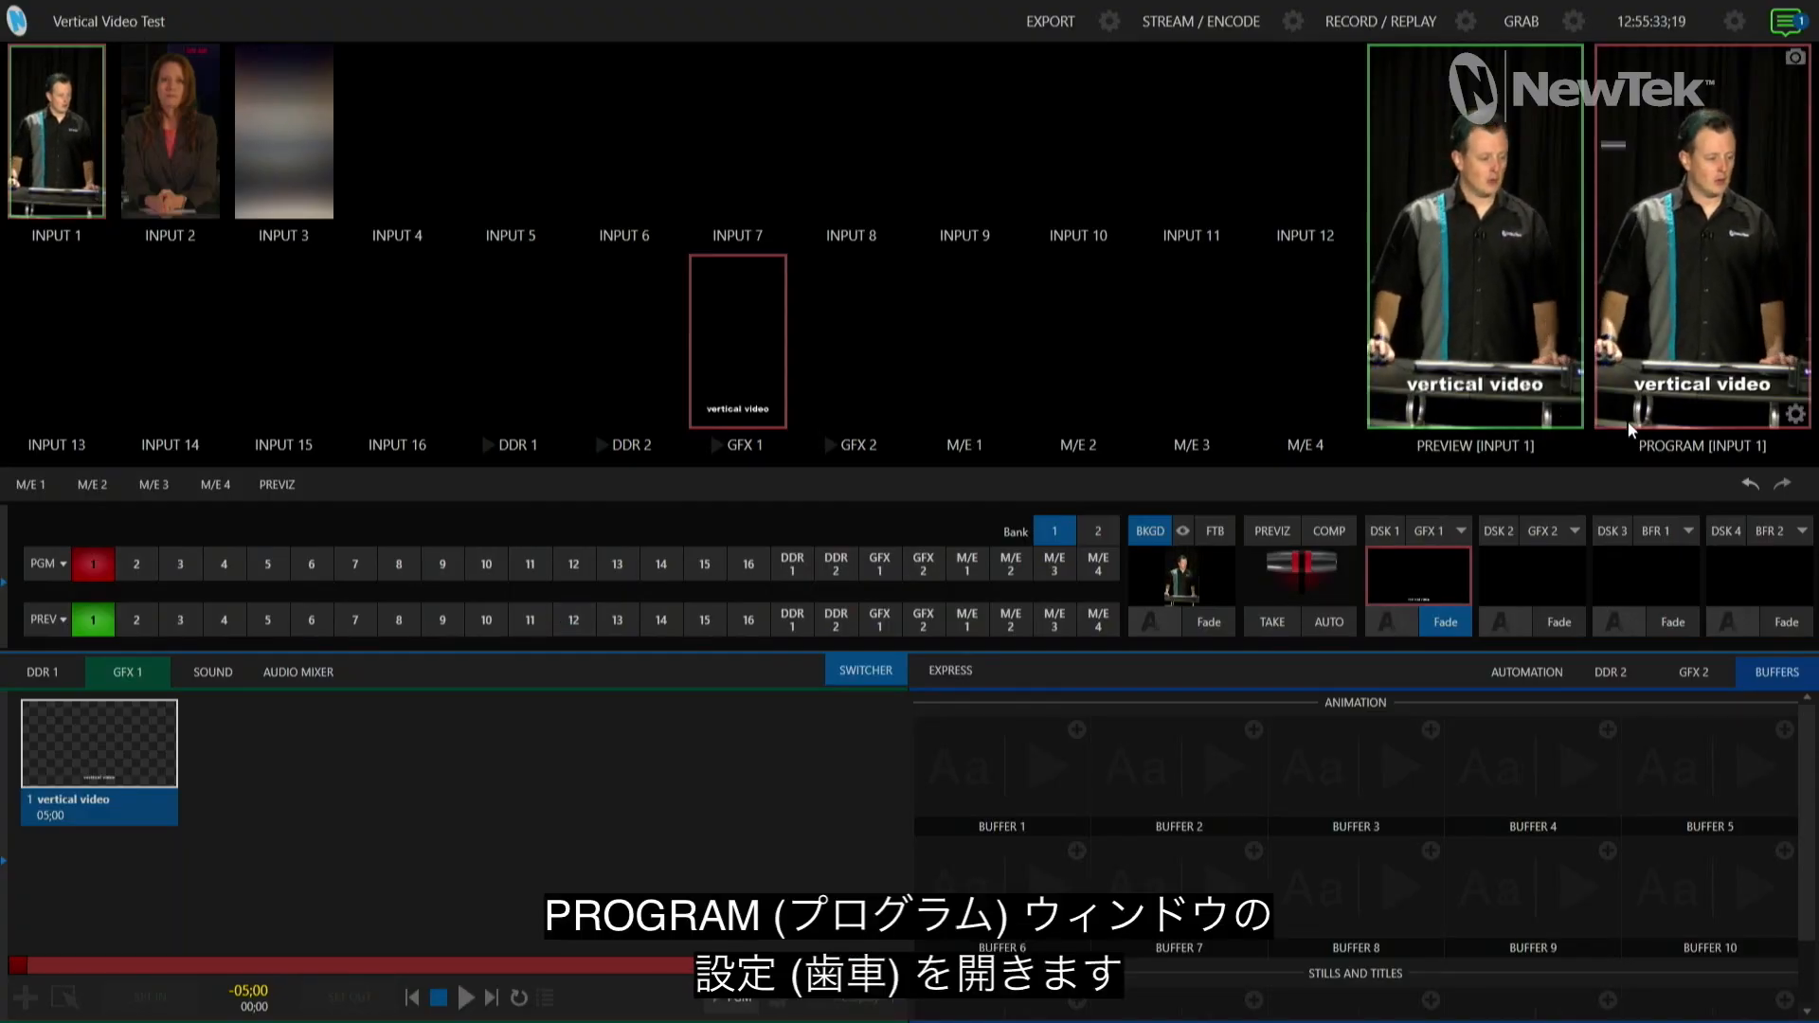
Set the resolution of the MIX 1 output to 1080i in the program output configuration.
click(1795, 417)
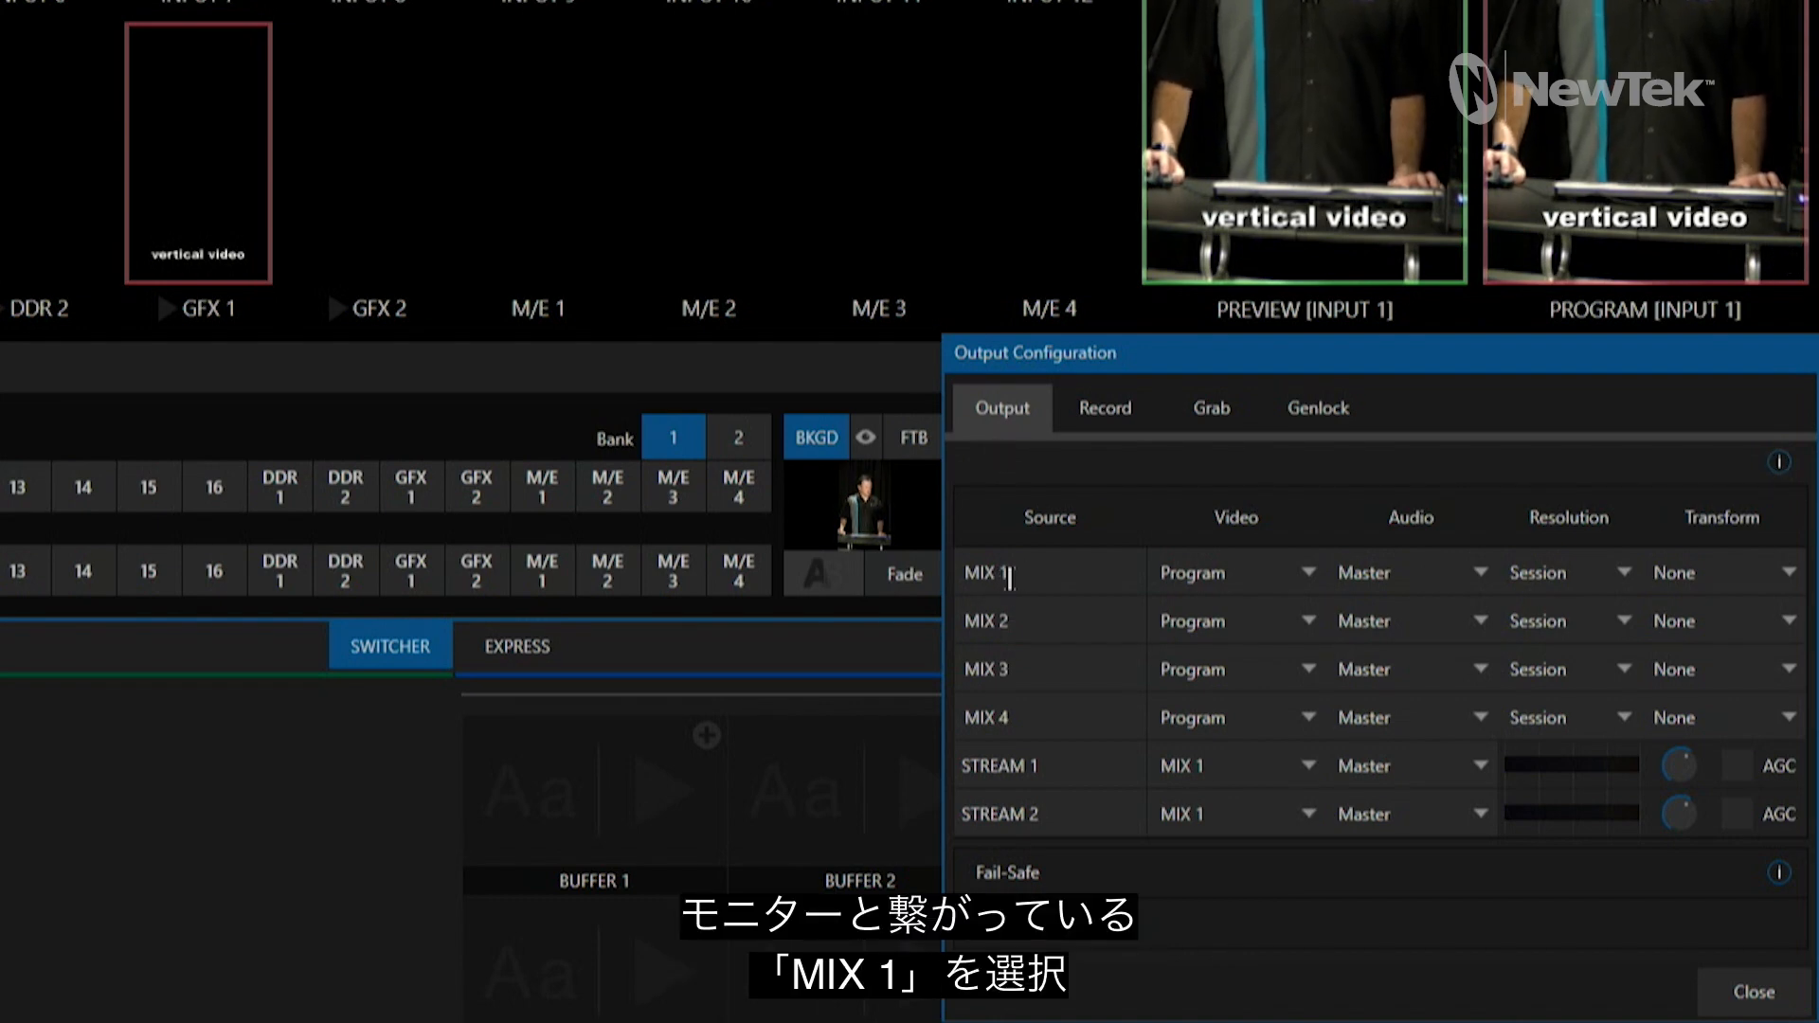
click(1038, 585)
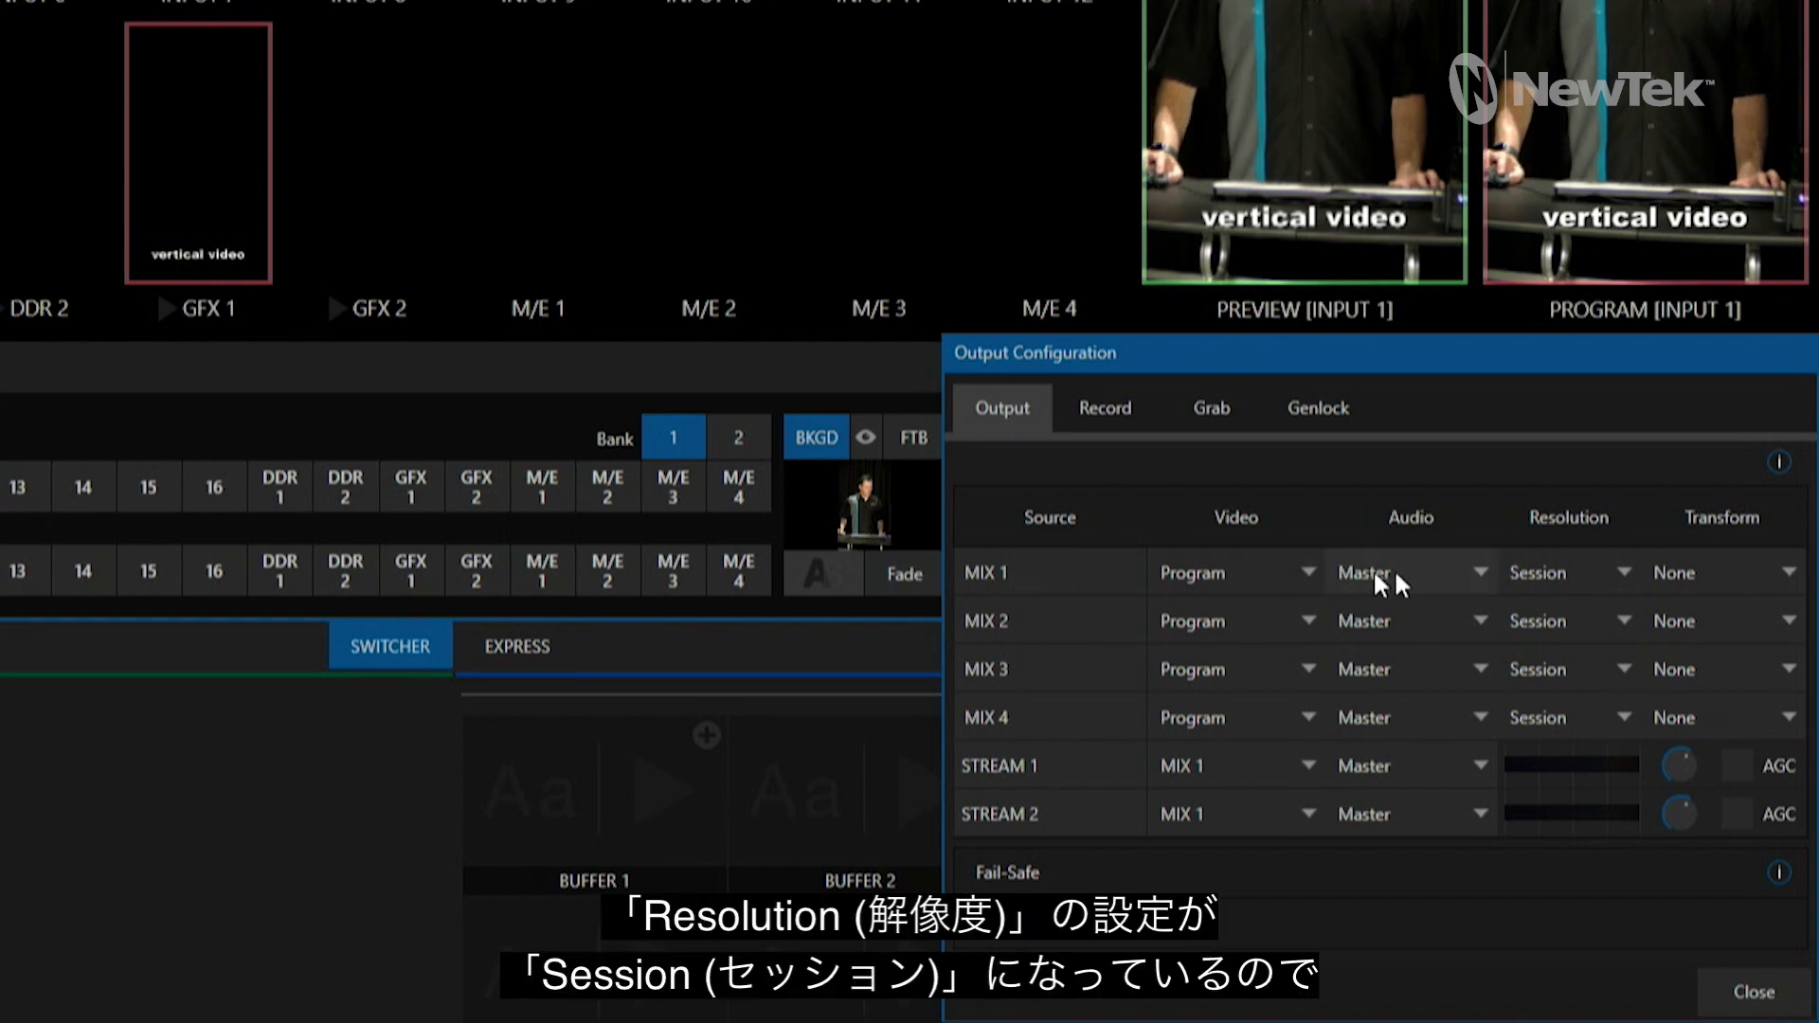
click(1566, 560)
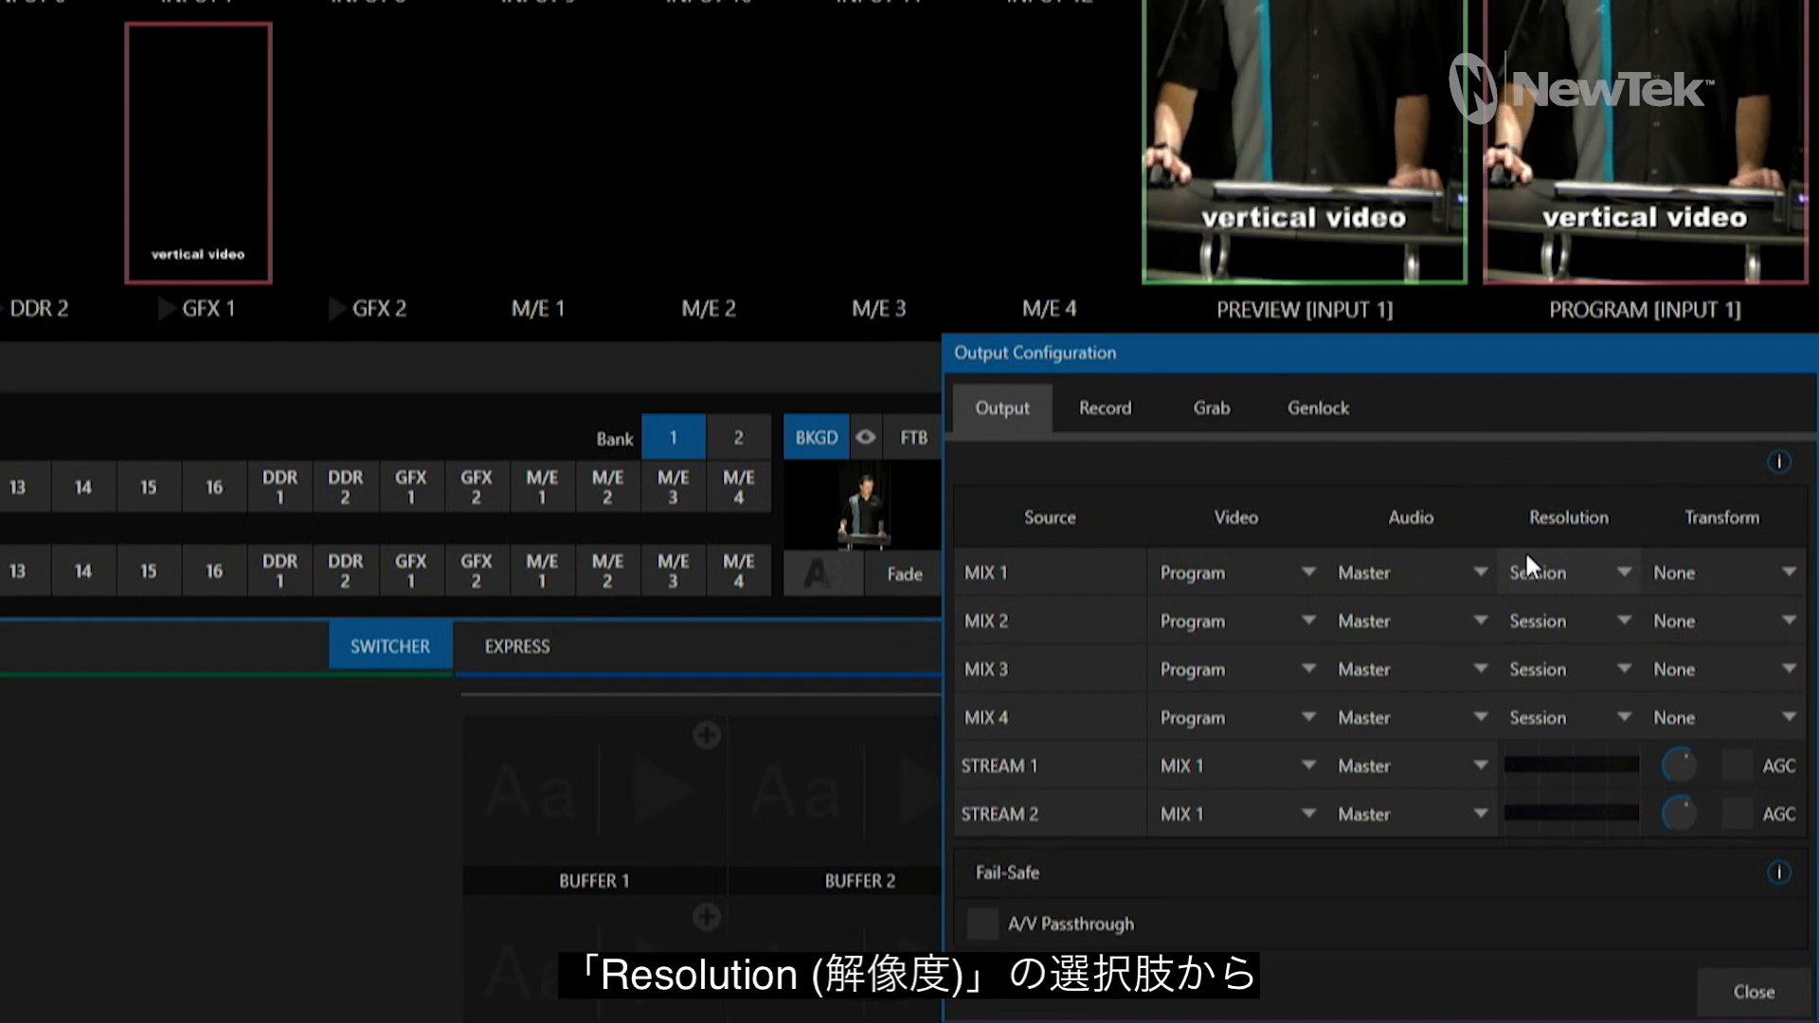
click(1578, 573)
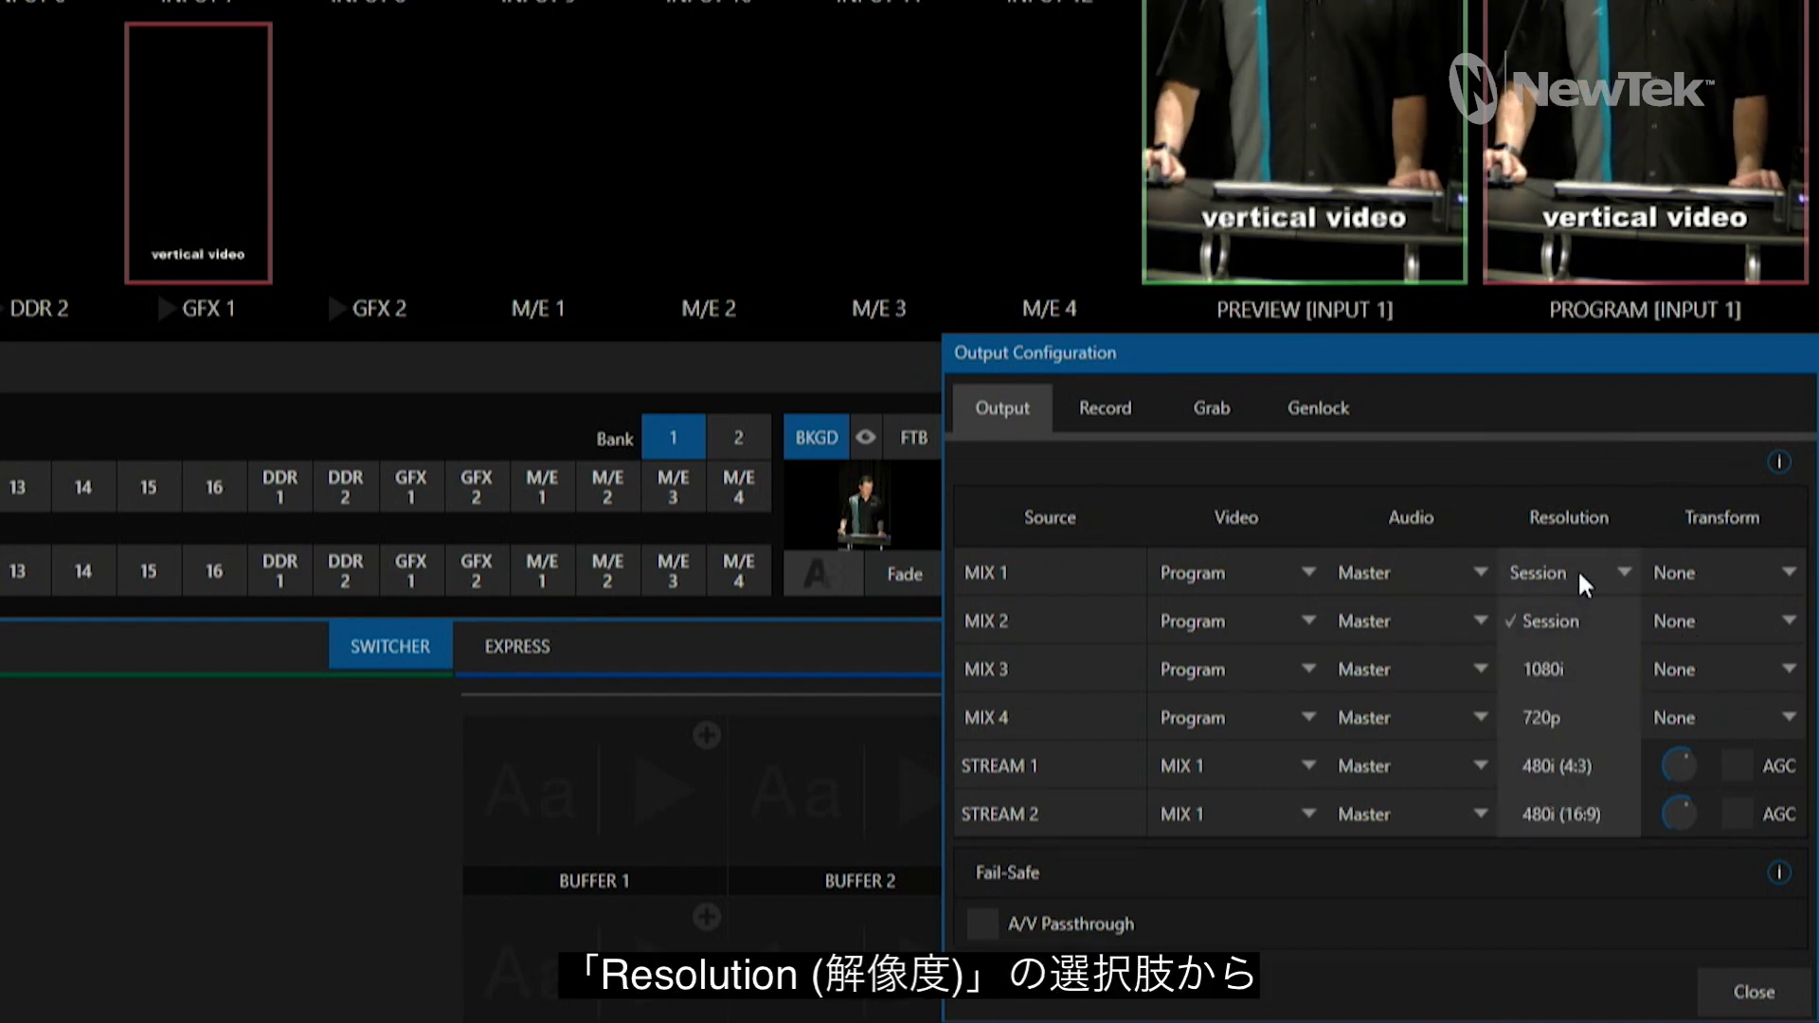
click(1584, 663)
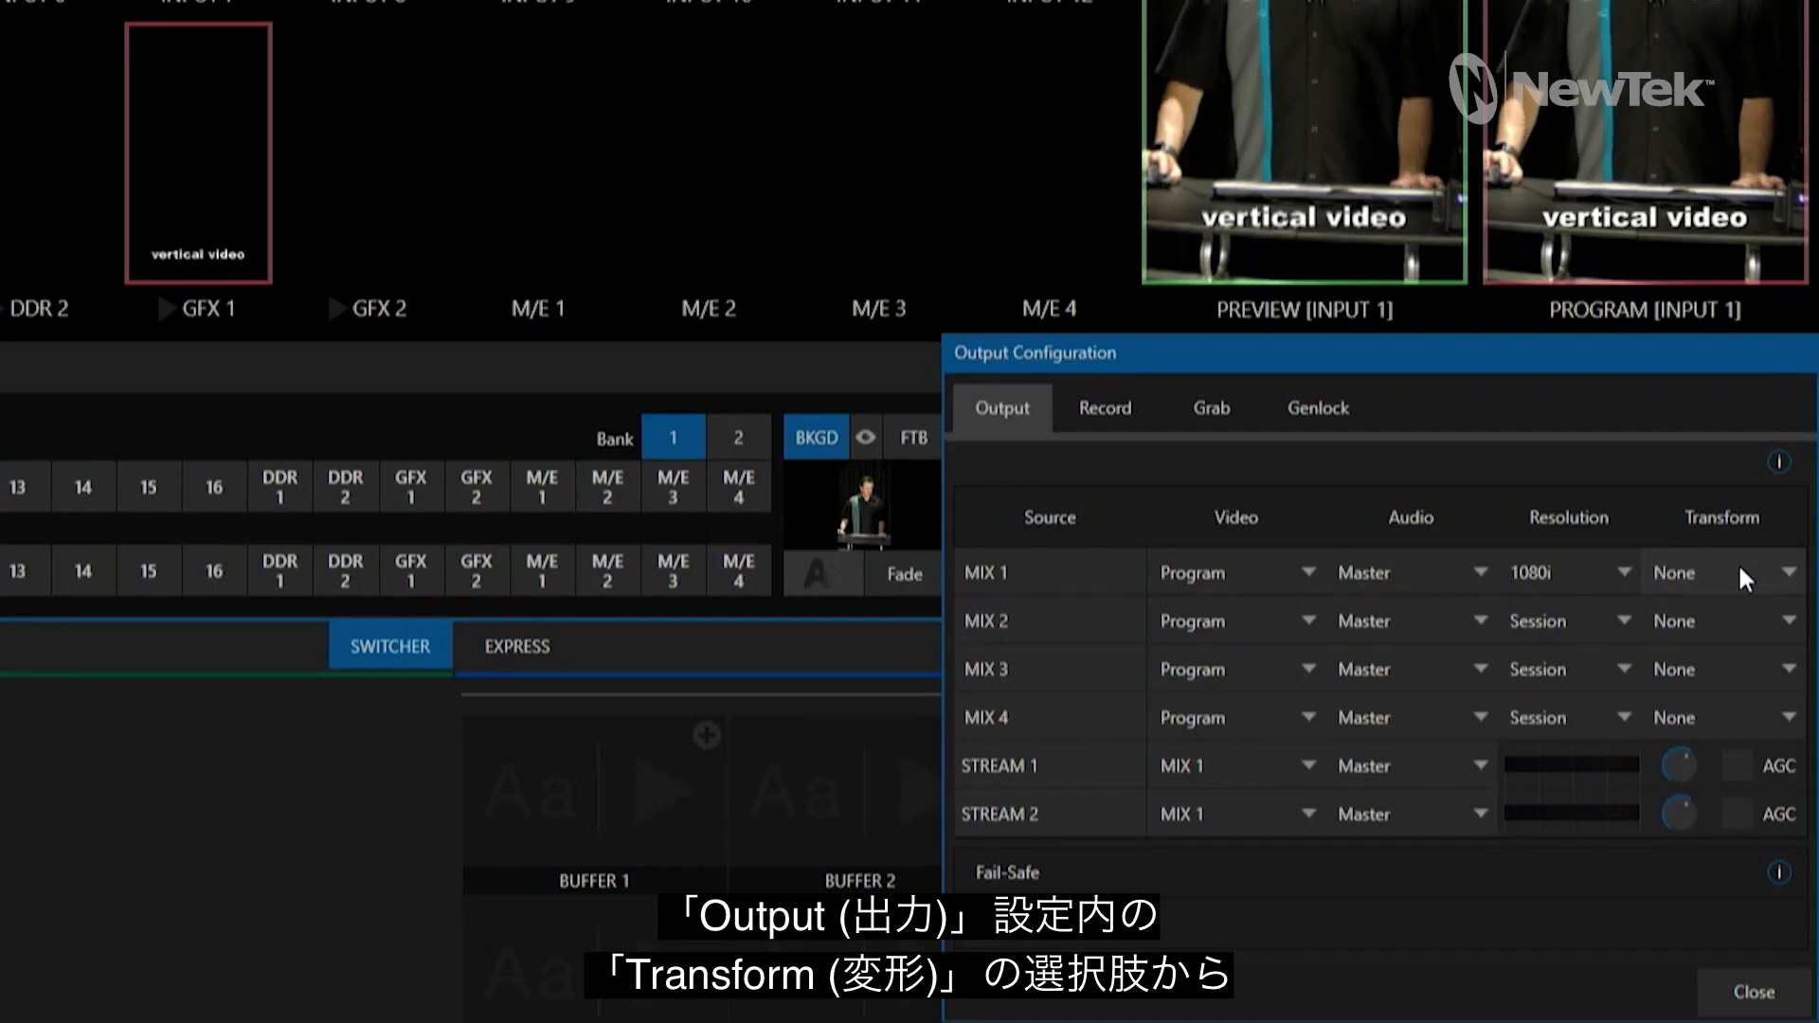
Rotate the MIX 1 output with a 90° transform and close the output configuration.
click(1737, 563)
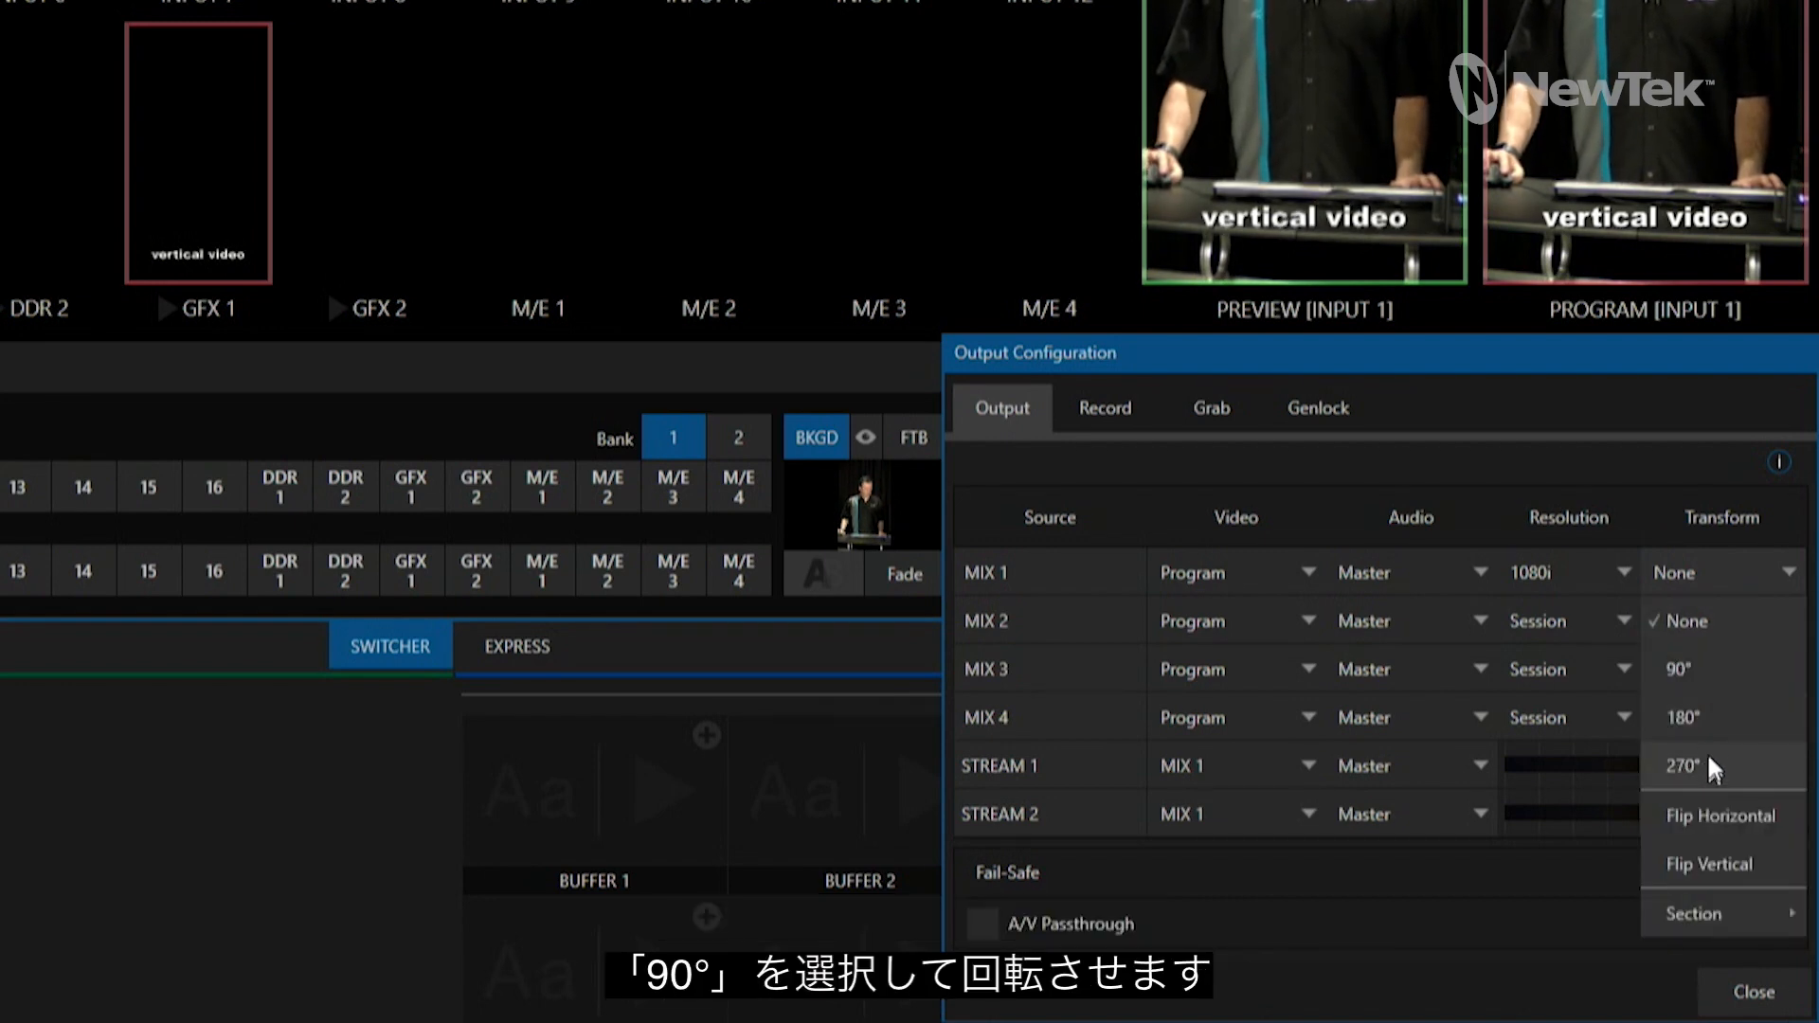
click(1696, 668)
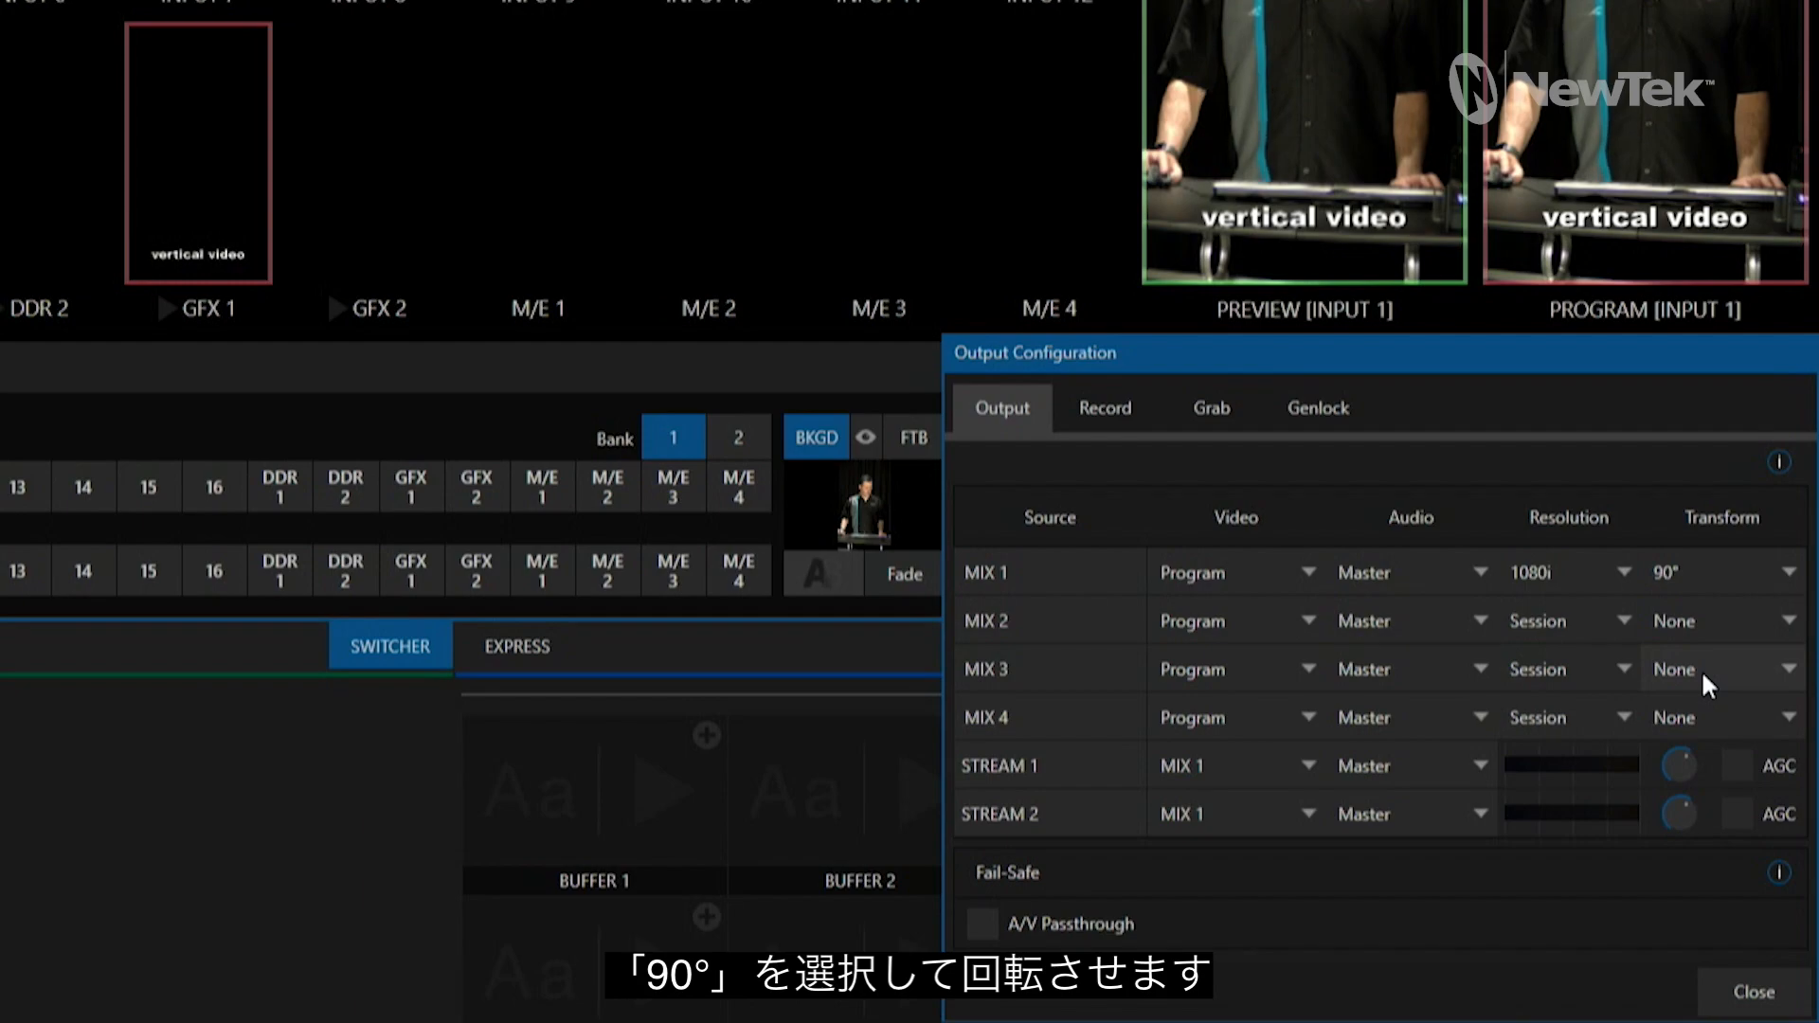
click(1741, 989)
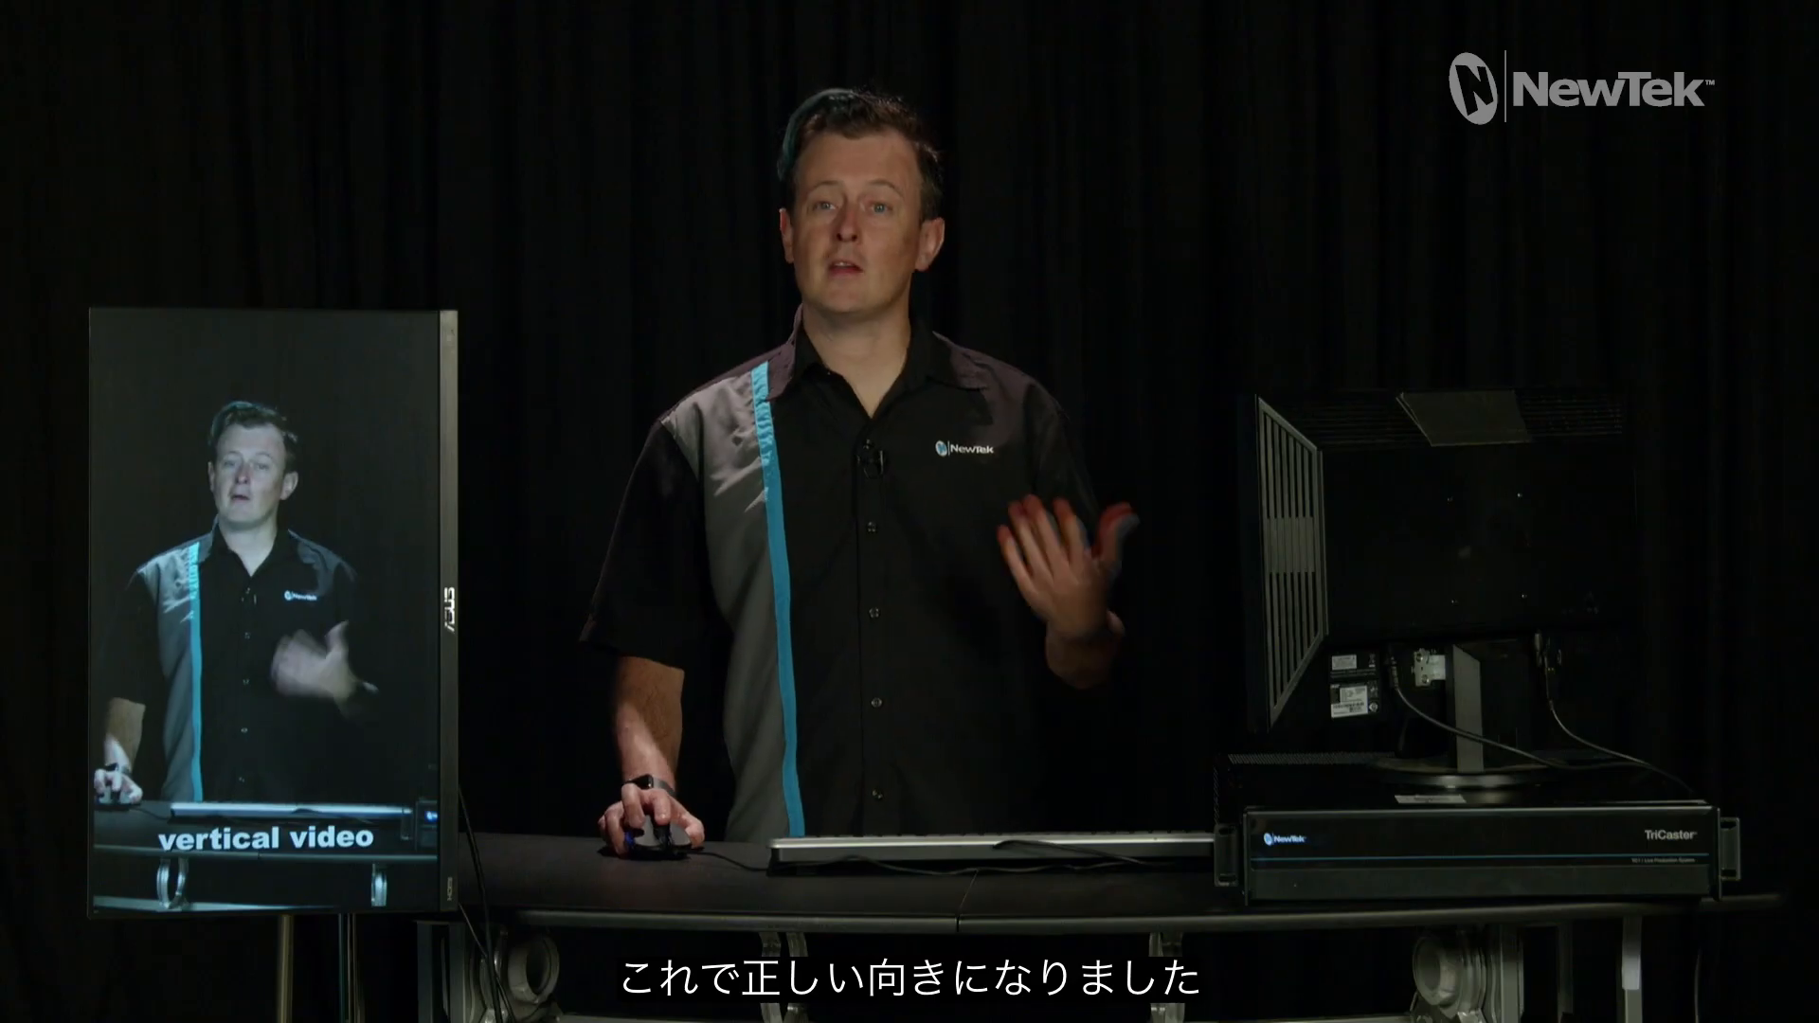